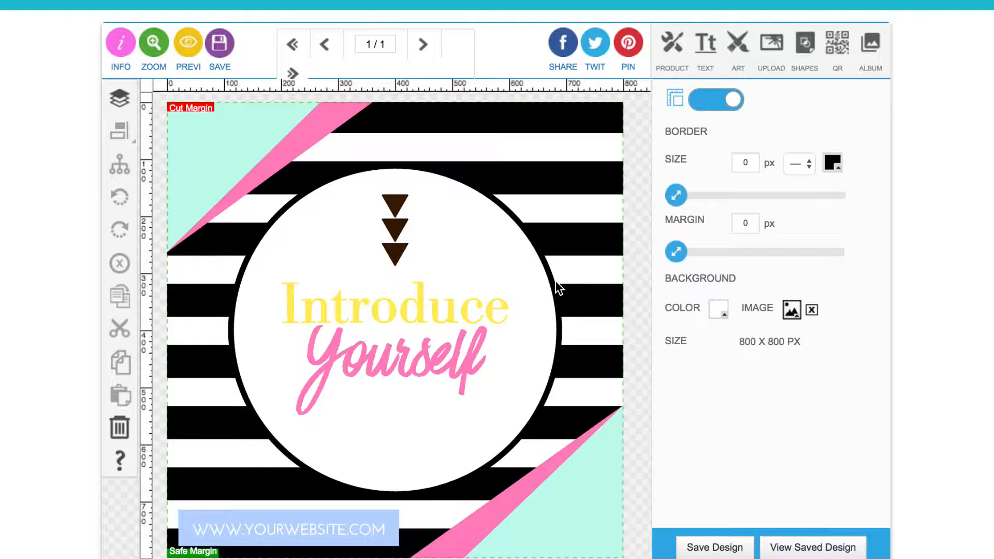
pyautogui.scroll(3, 554, 281)
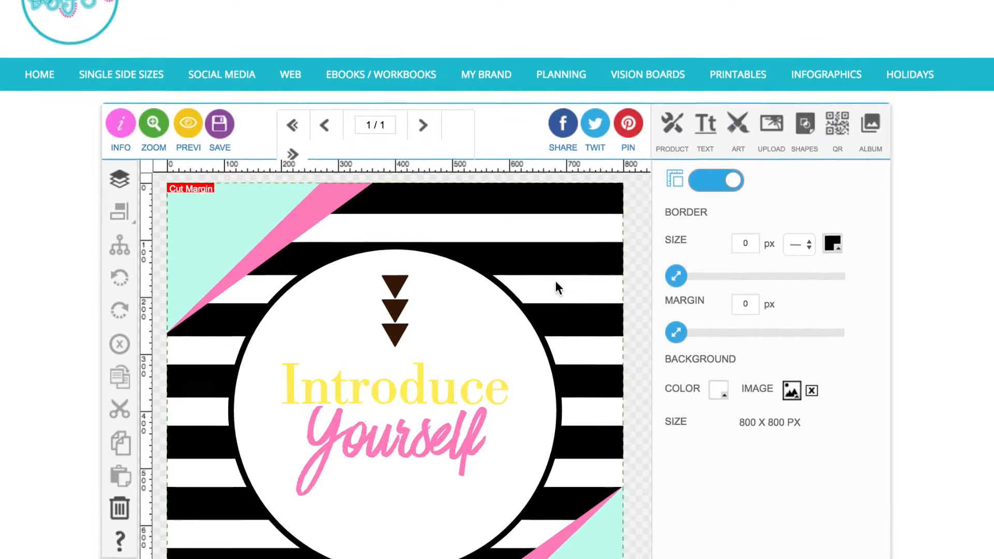
pyautogui.scroll(-4, 554, 281)
pyautogui.scroll(-2, 554, 280)
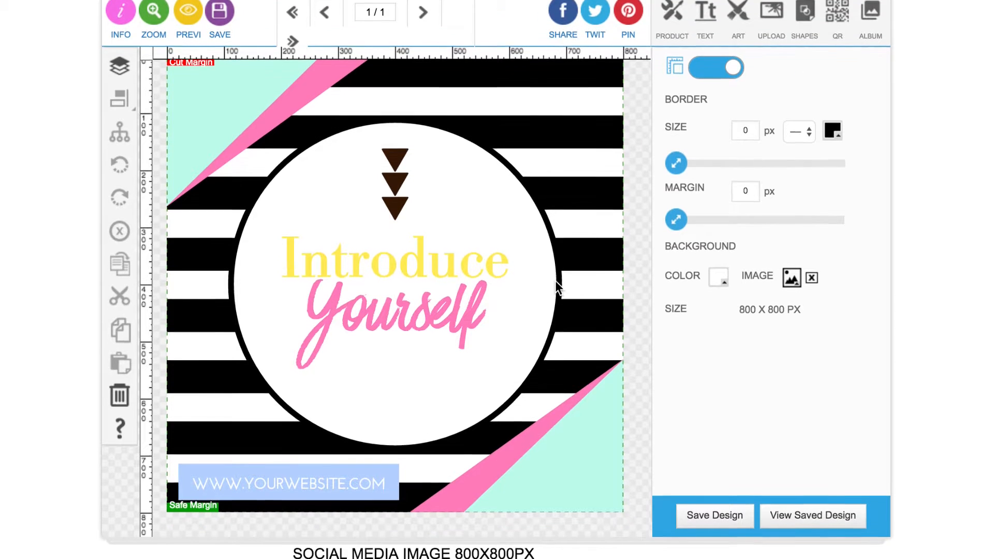
pyautogui.scroll(3, 555, 280)
pyautogui.scroll(1, 555, 281)
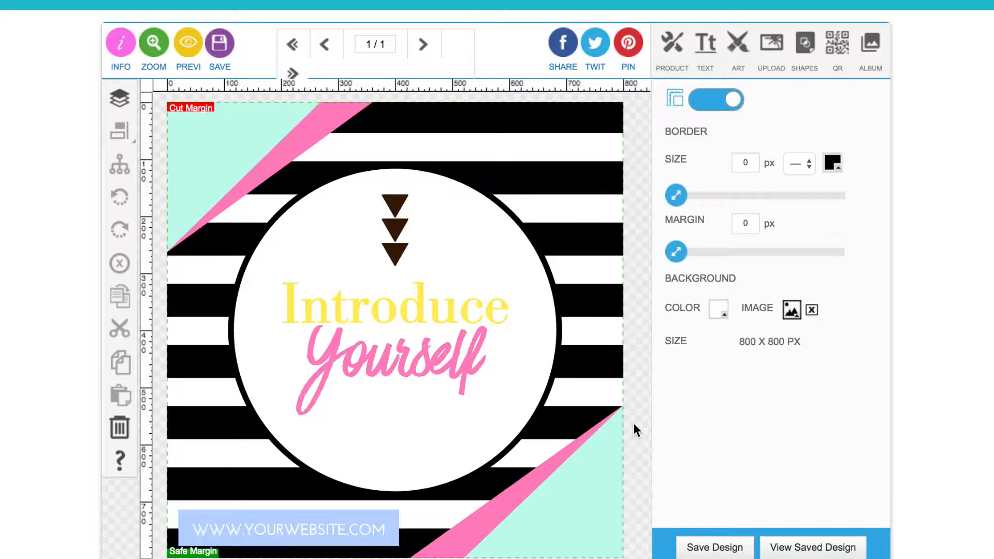
# Open the layer manager and examine the list of layers in the design
pyautogui.click(118, 98)
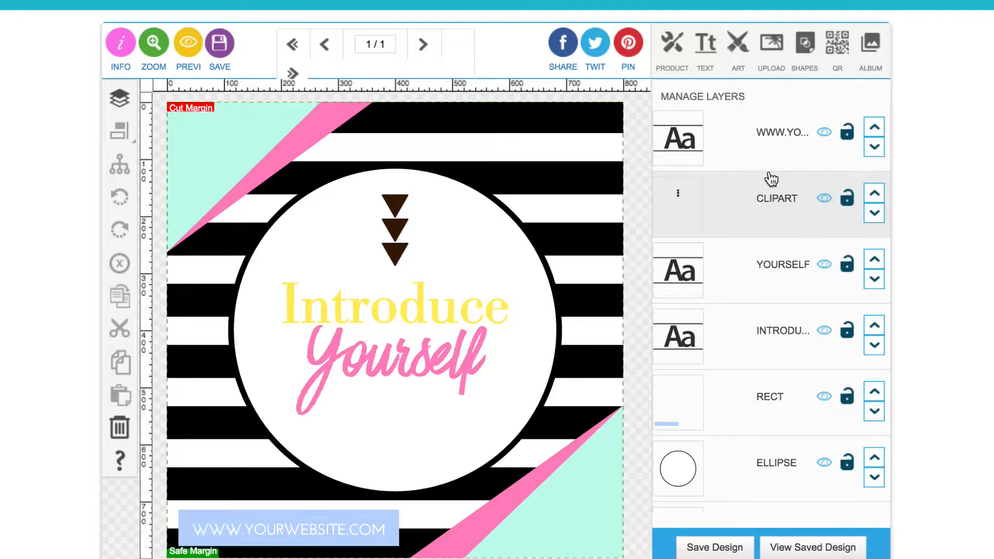
pyautogui.scroll(-1, 760, 139)
pyautogui.scroll(1, 724, 137)
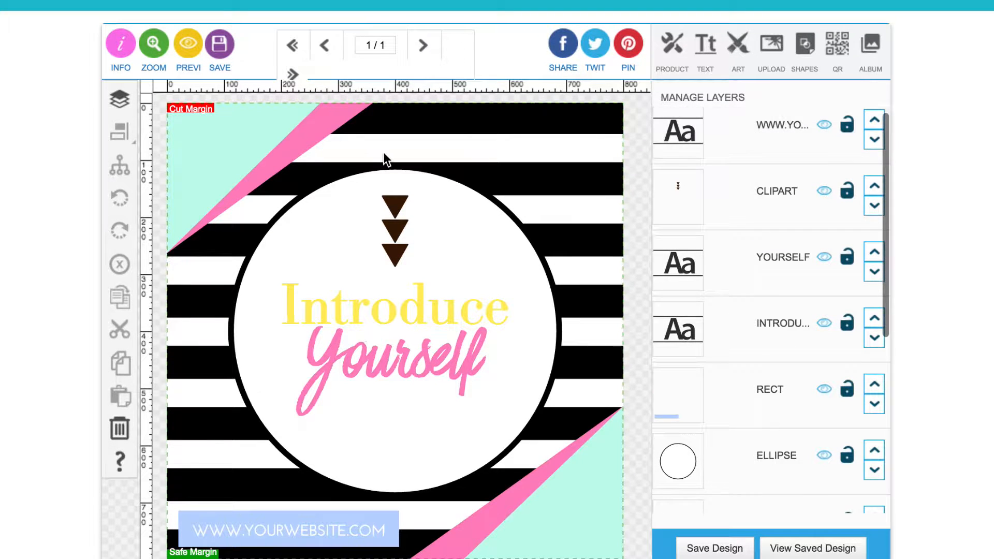
# Move the lower-right pink rectangle layer above its mint neighbour, and restore the mint rectangle's and pink rectangle's original stacking order
pyautogui.click(242, 150)
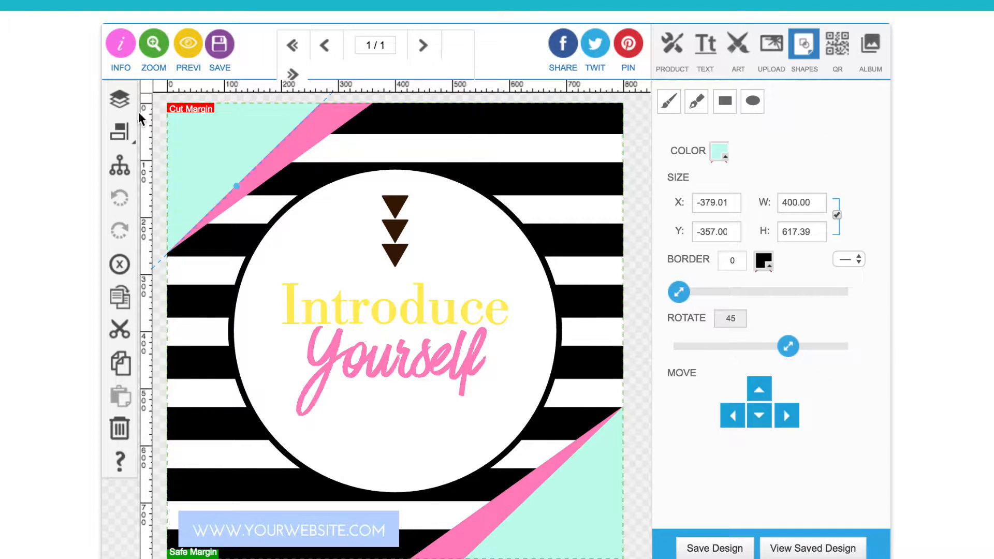
pyautogui.click(120, 99)
pyautogui.scroll(-5, 752, 257)
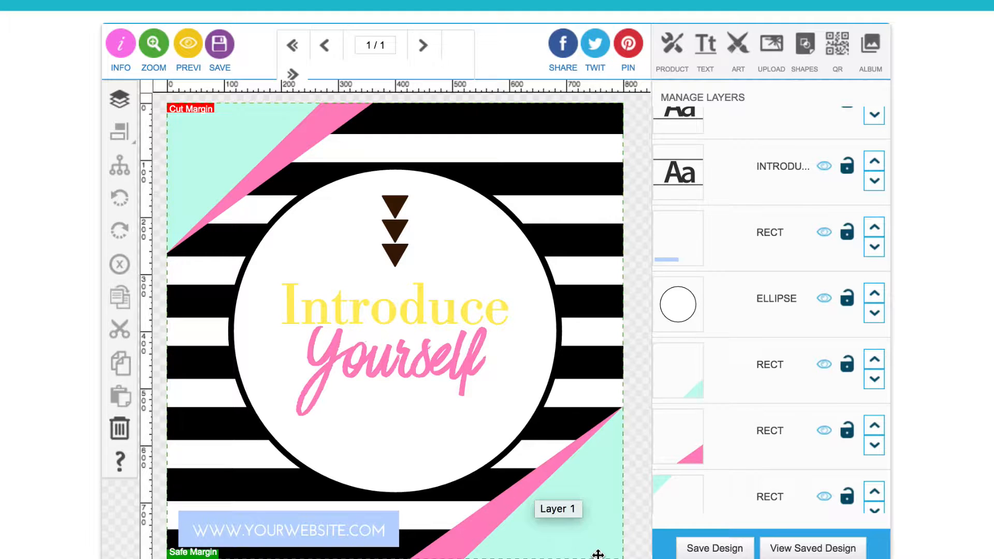
pyautogui.click(874, 429)
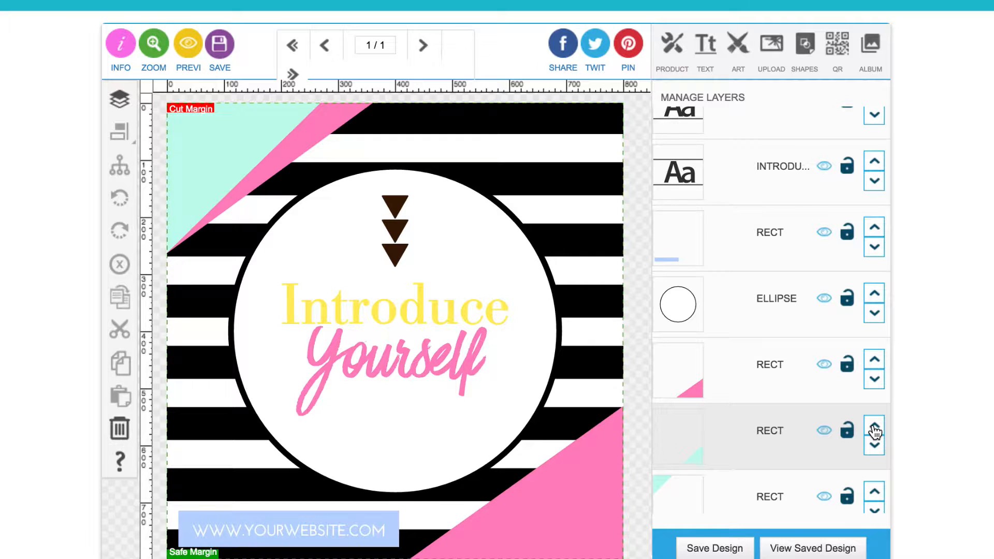
pyautogui.click(874, 381)
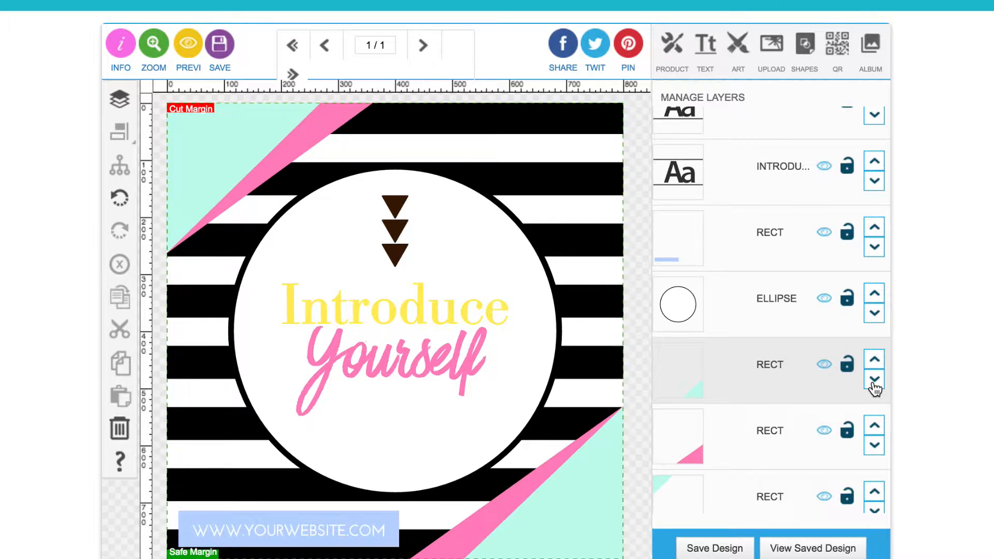
# Raise the black-striped clipart layer from the bottom of the stack above all four corner rectangles, directly beneath the ellipse
pyautogui.scroll(2, 771, 306)
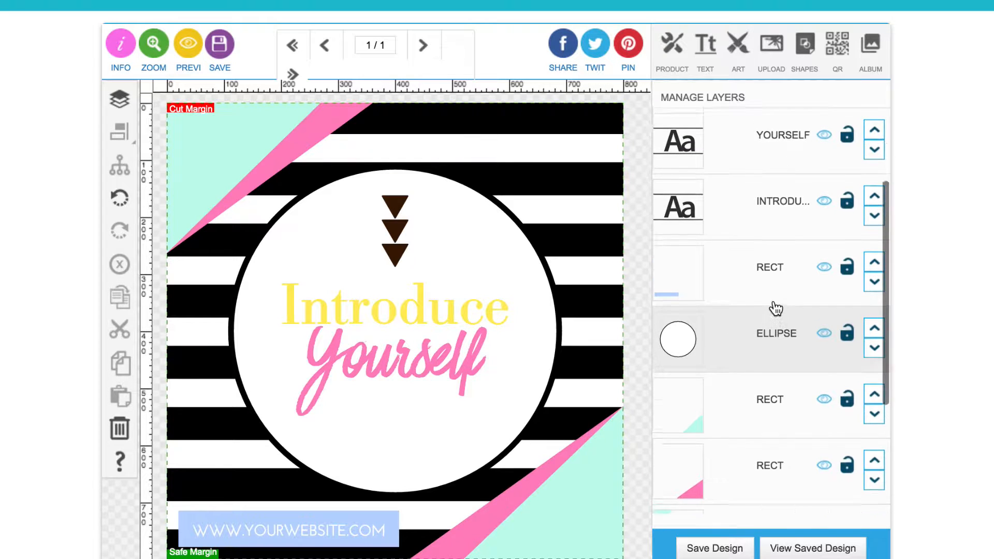
pyautogui.scroll(4, 775, 309)
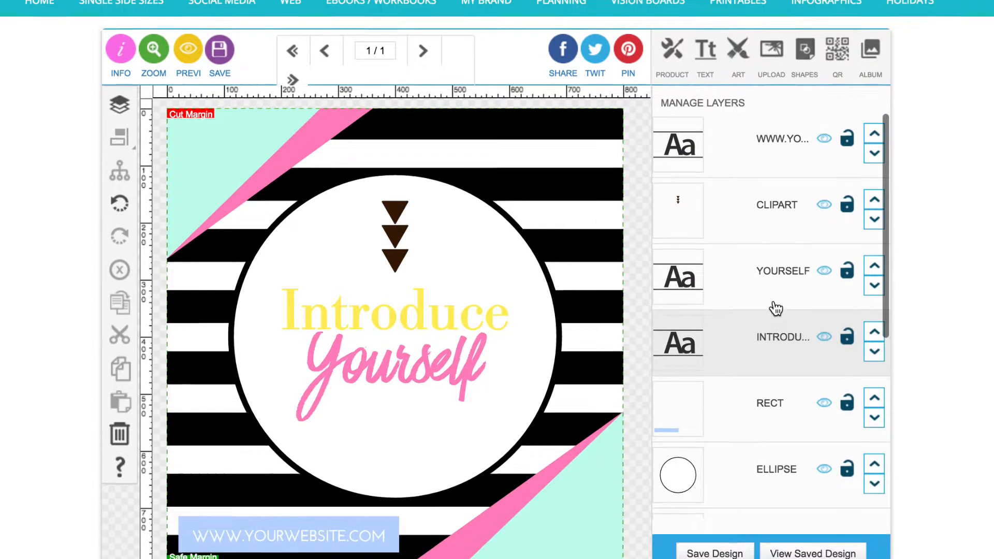
pyautogui.scroll(-5, 799, 390)
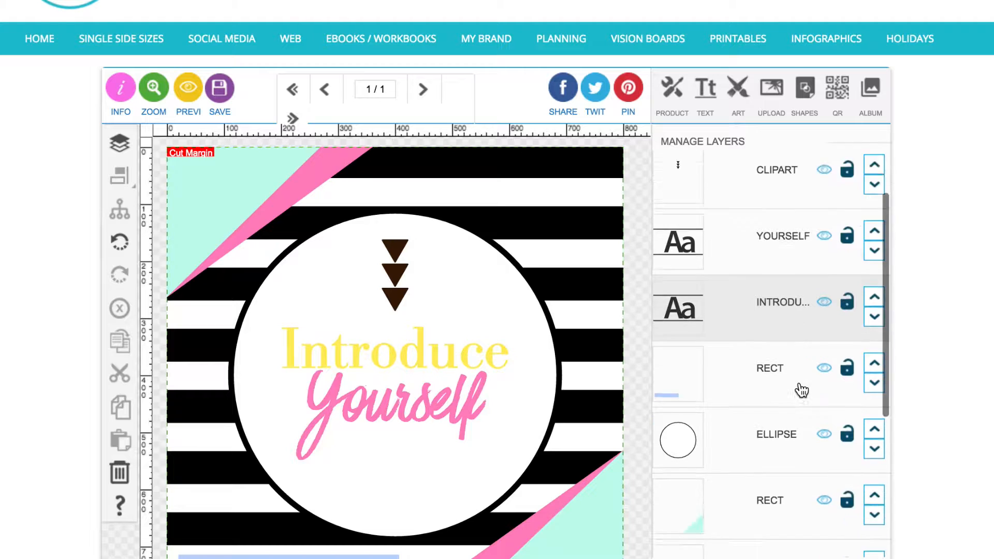
pyautogui.scroll(-3, 801, 391)
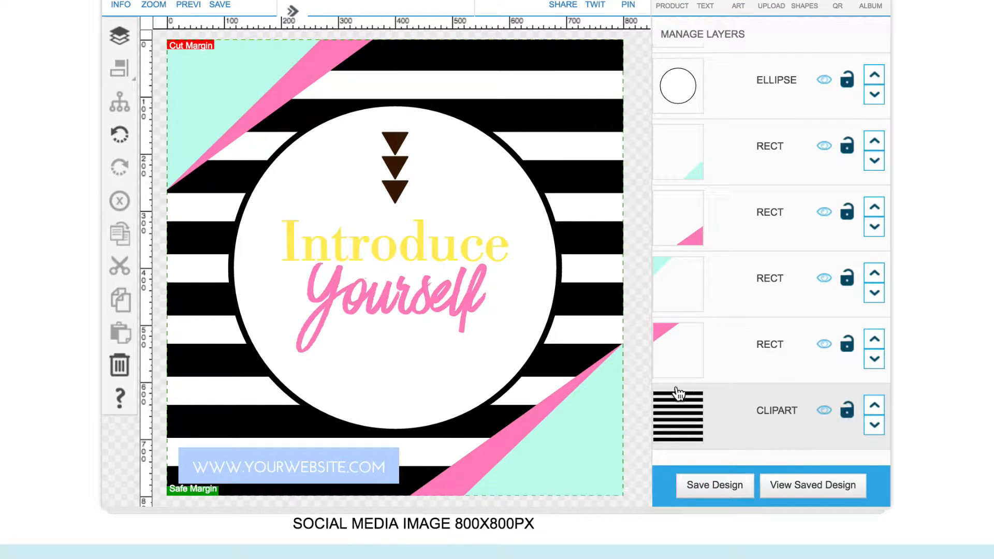
pyautogui.click(874, 408)
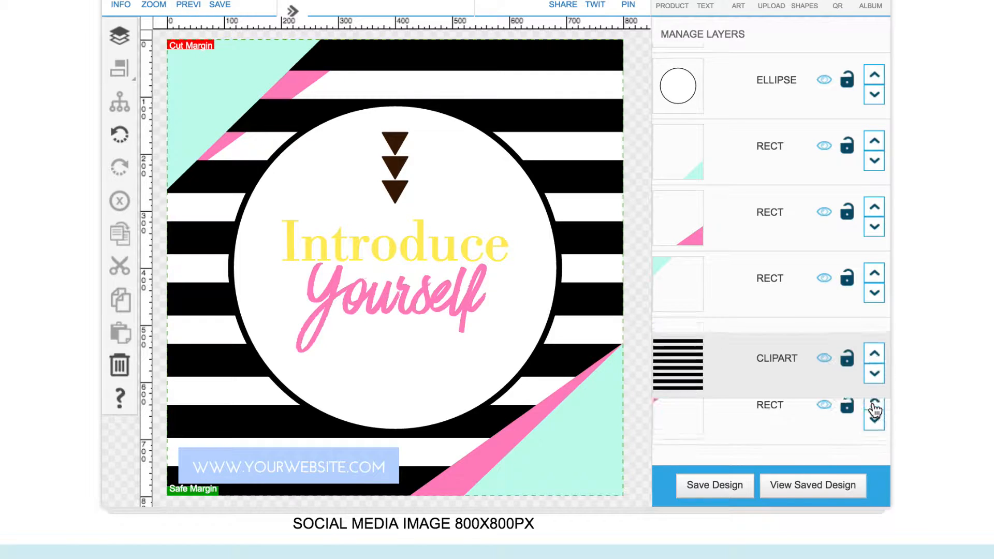
pyautogui.click(874, 341)
pyautogui.click(874, 278)
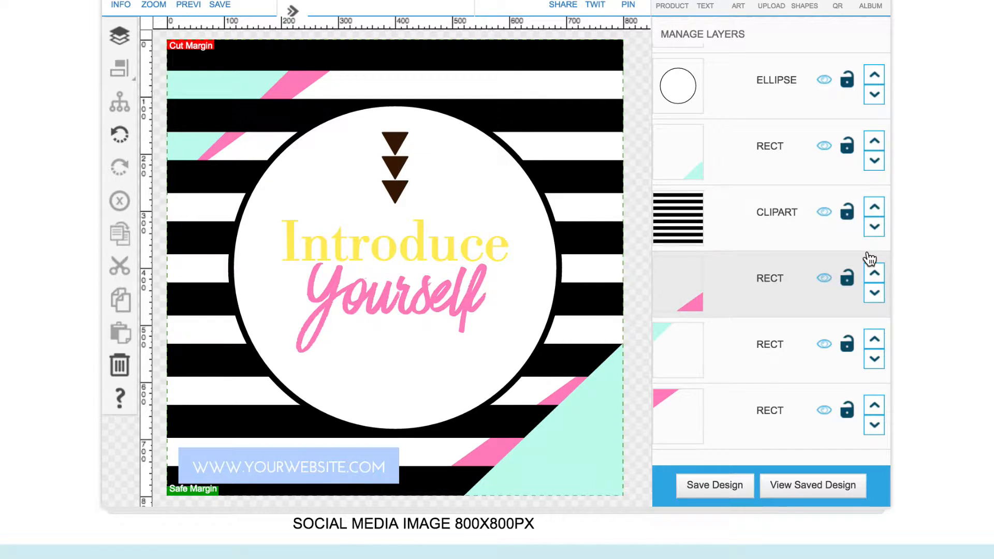
pyautogui.click(873, 208)
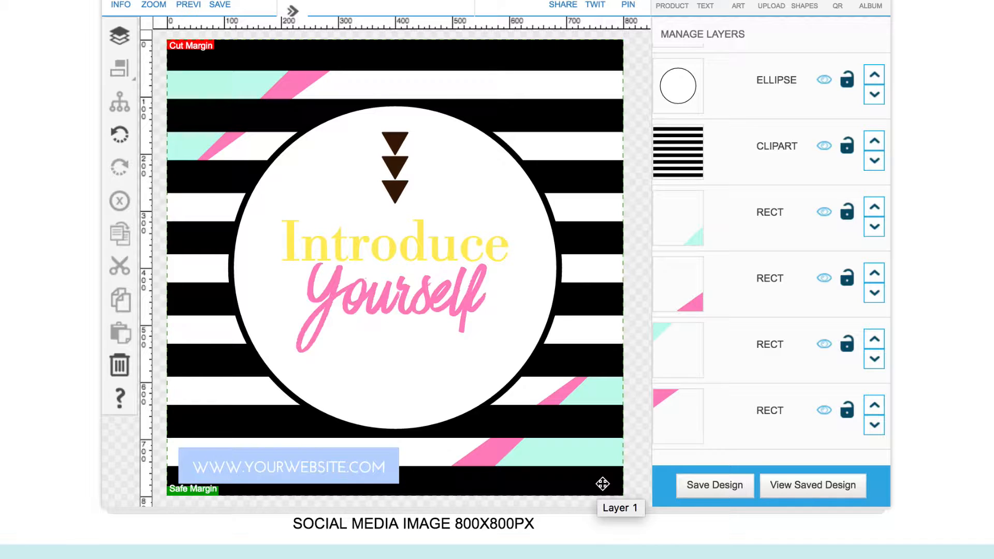
pyautogui.scroll(3, 803, 393)
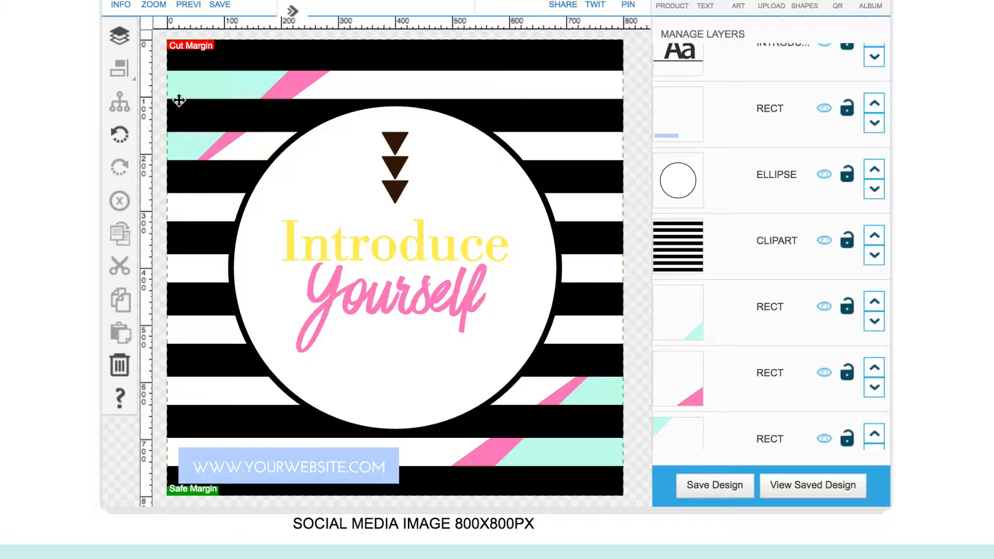
# Shift the pink "Yourself" text toward the page's left side, and center it horizontally relative to the page
pyautogui.click(399, 253)
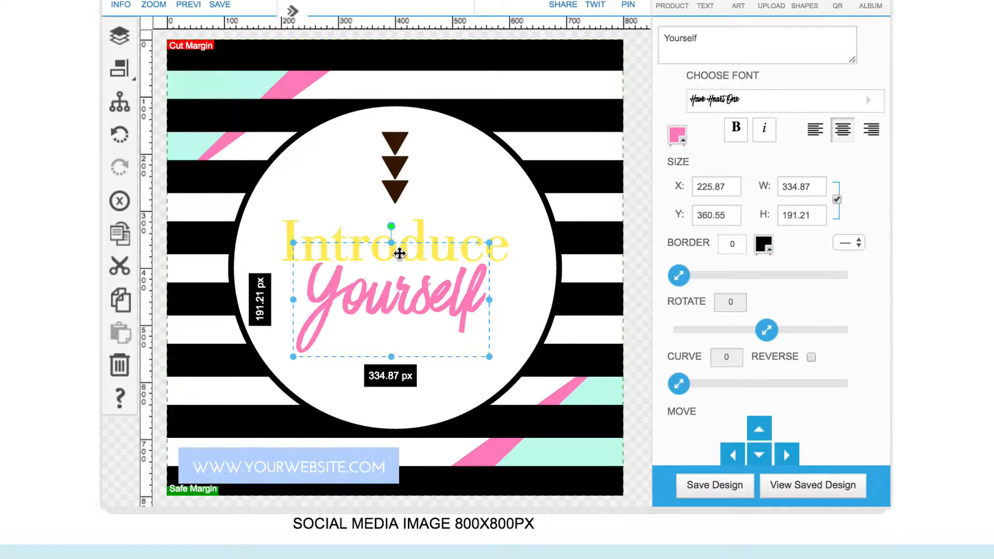
pyautogui.moveTo(392, 304); pyautogui.dragTo(289, 306)
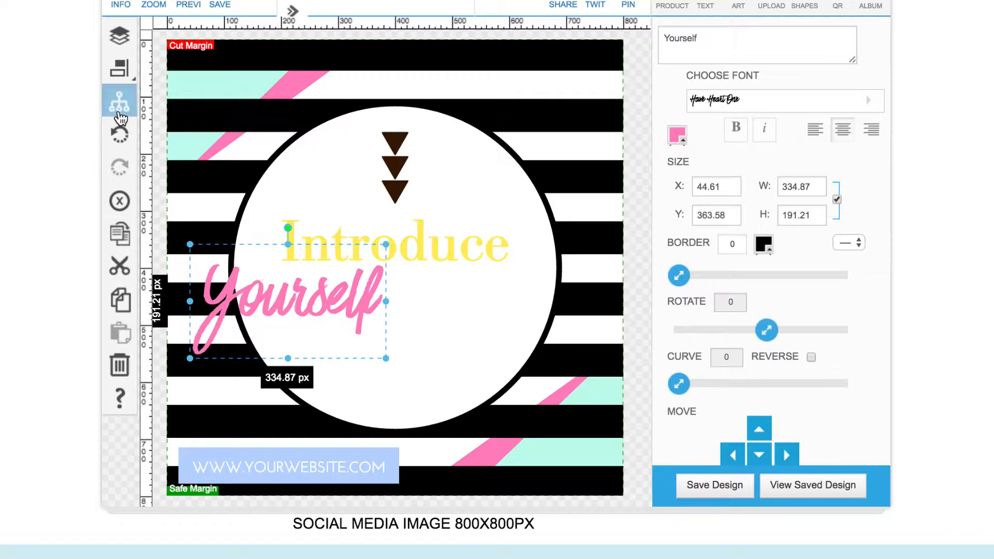
pyautogui.click(123, 70)
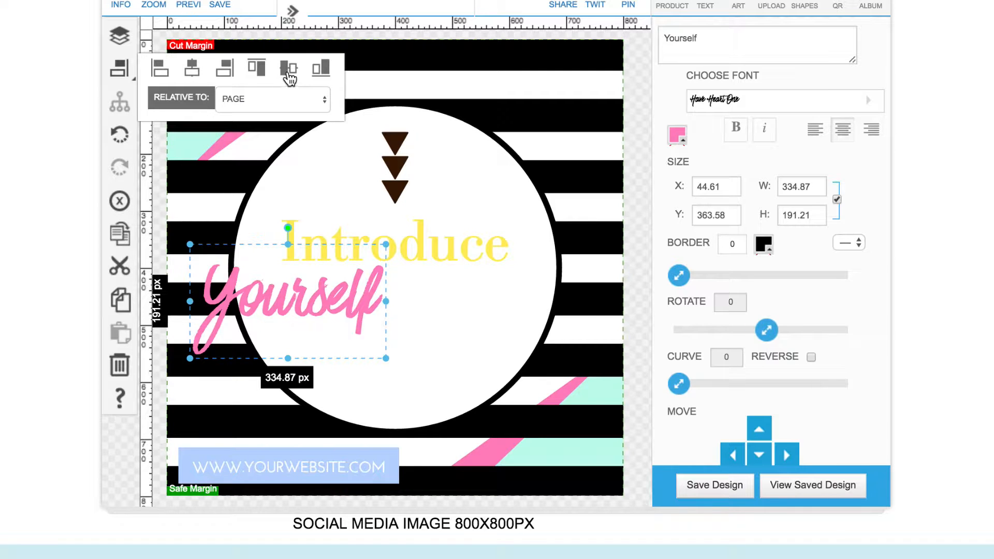
pyautogui.click(192, 73)
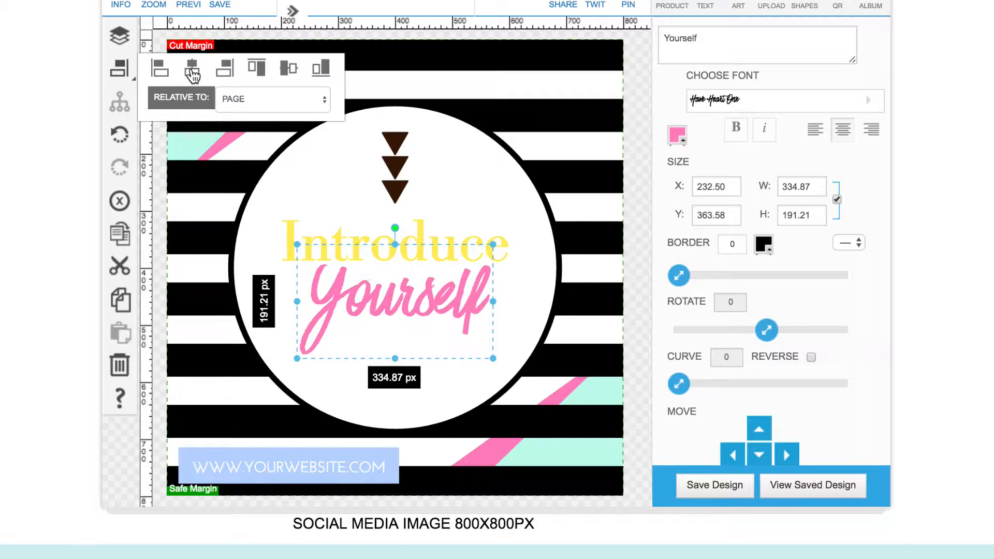
# Try aligning the "Yourself" text to the page's vertical middle, left, right, top and bottom
pyautogui.click(288, 70)
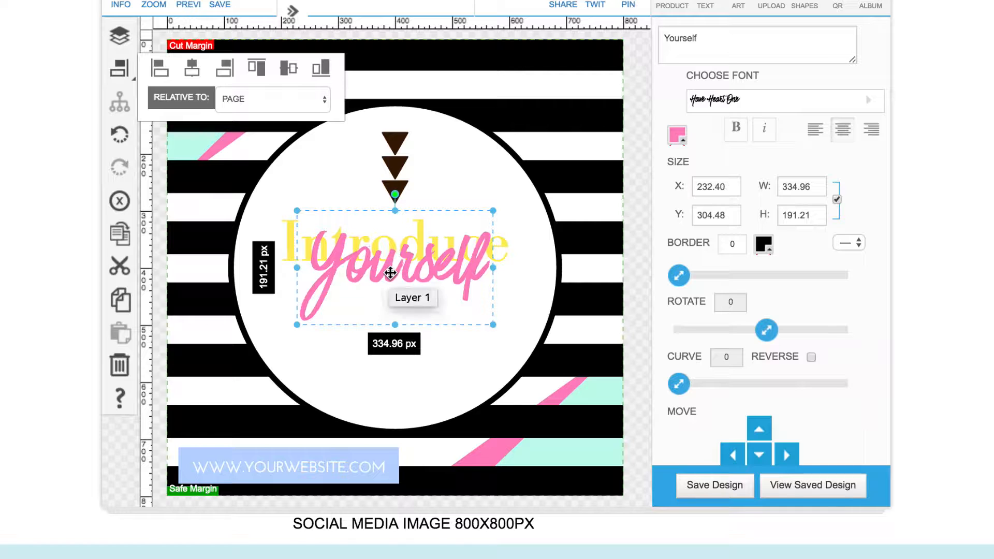
pyautogui.moveTo(391, 273); pyautogui.dragTo(391, 306)
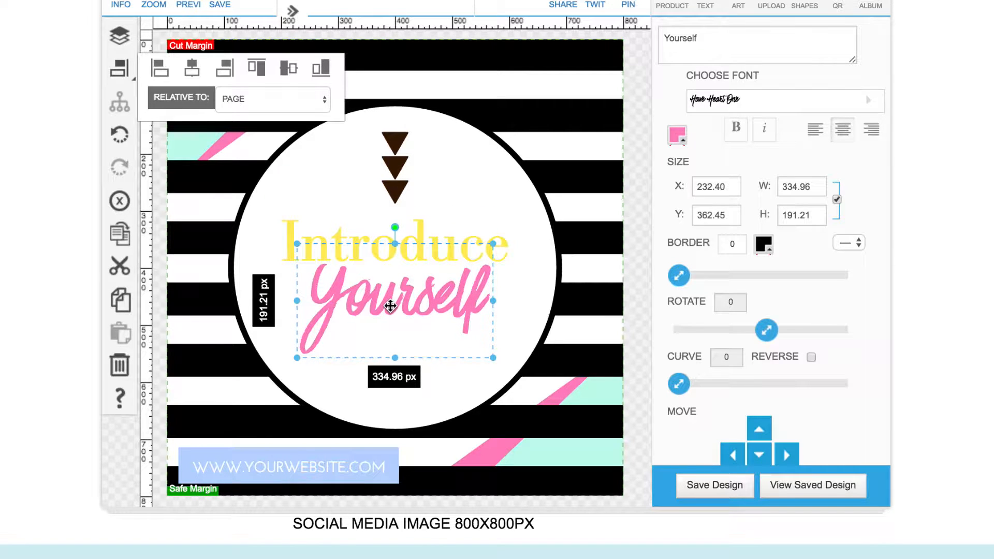
pyautogui.click(159, 67)
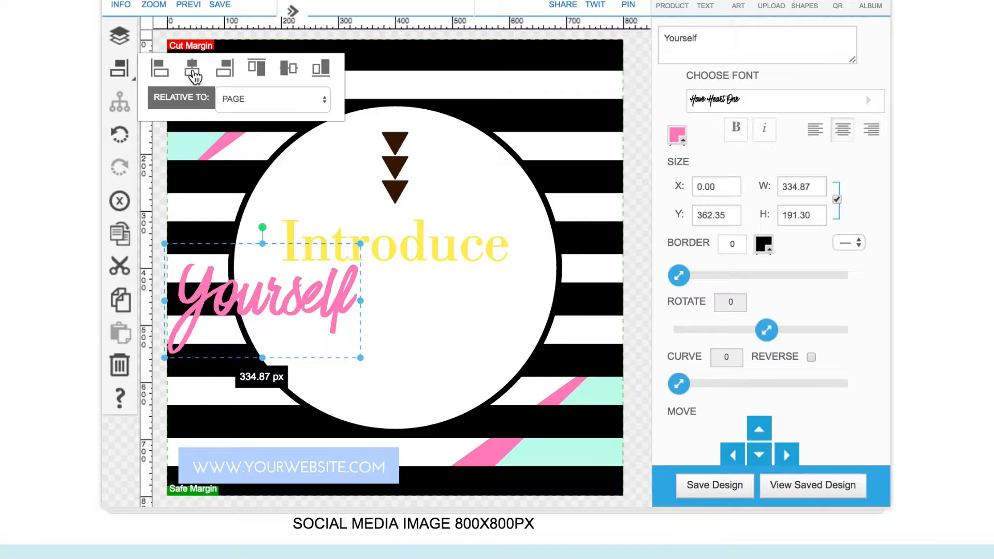
pyautogui.click(225, 73)
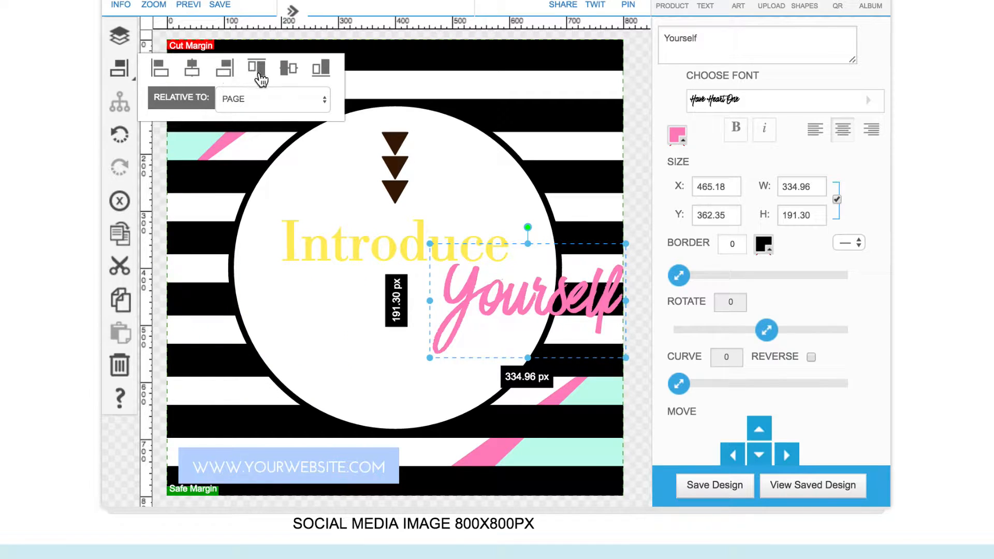
pyautogui.click(259, 77)
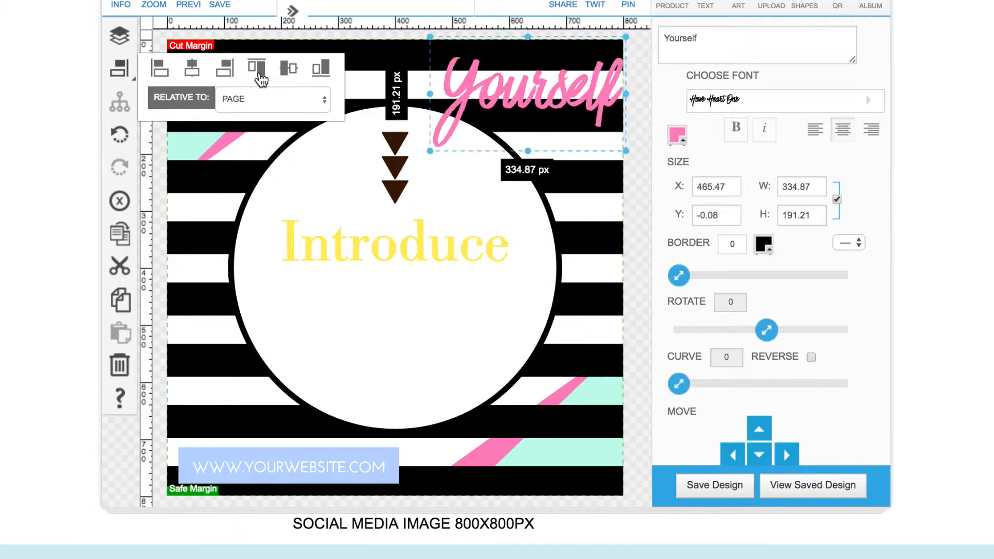
pyautogui.click(321, 70)
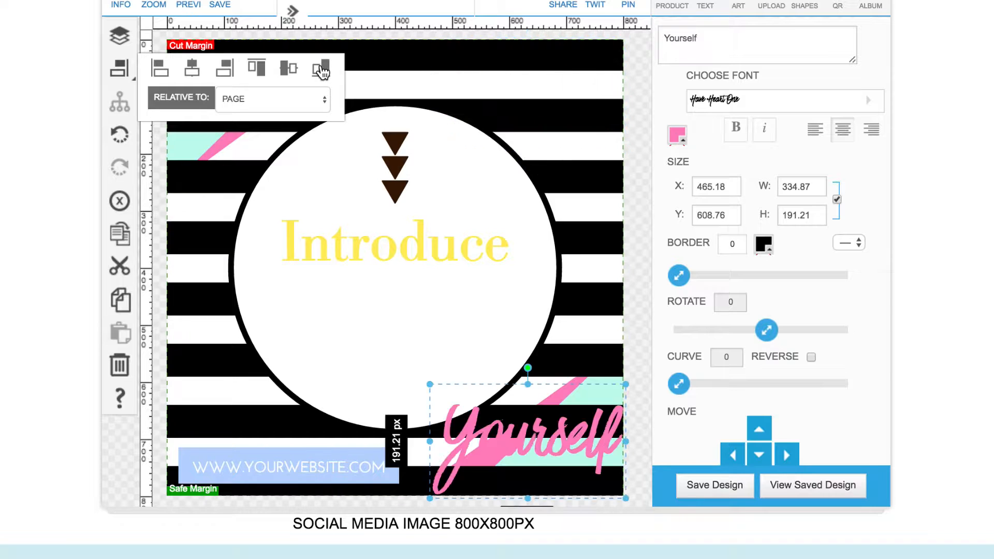
pyautogui.click(289, 75)
# Place the "Yourself" text back just below "Introduce" and center it horizontally relative to the page
pyautogui.moveTo(542, 270); pyautogui.dragTo(408, 304)
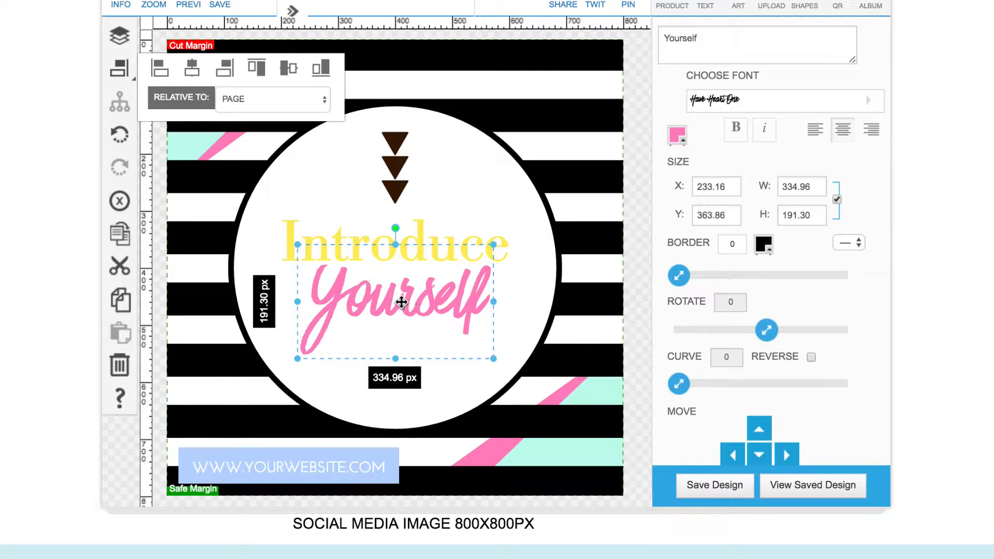
pyautogui.click(192, 70)
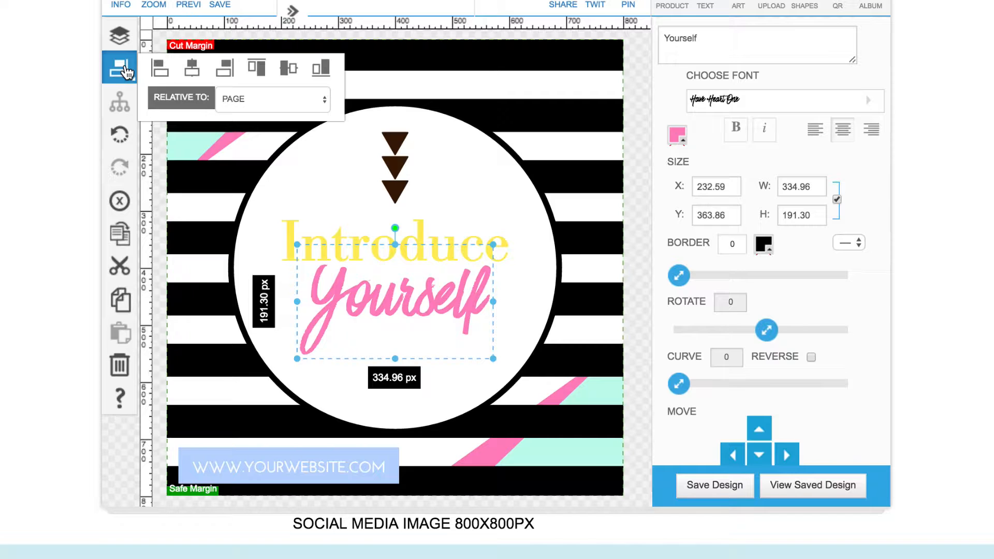
pyautogui.click(120, 37)
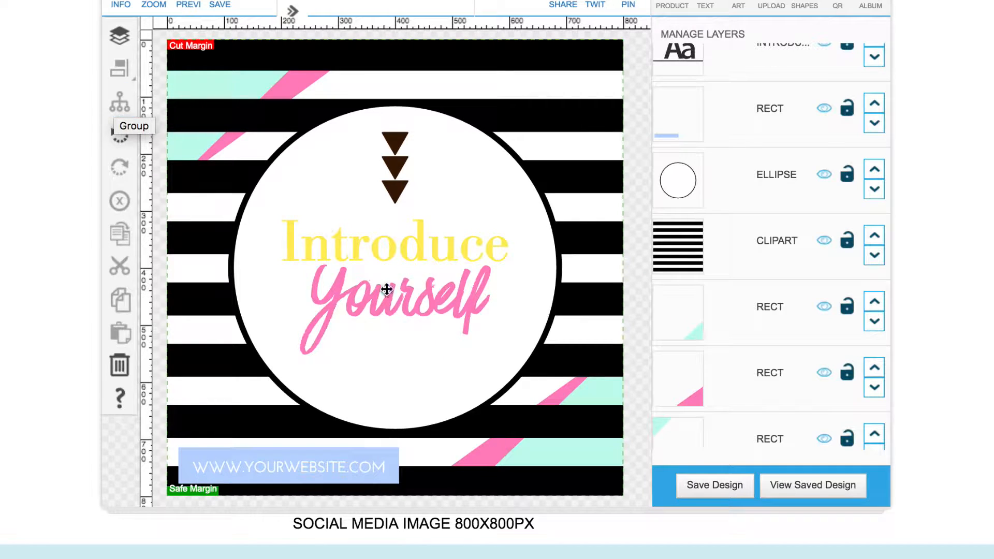
# Group the "Yourself" text, the "Introduce" text and the three-triangle clipart into one object
pyautogui.click(409, 320)
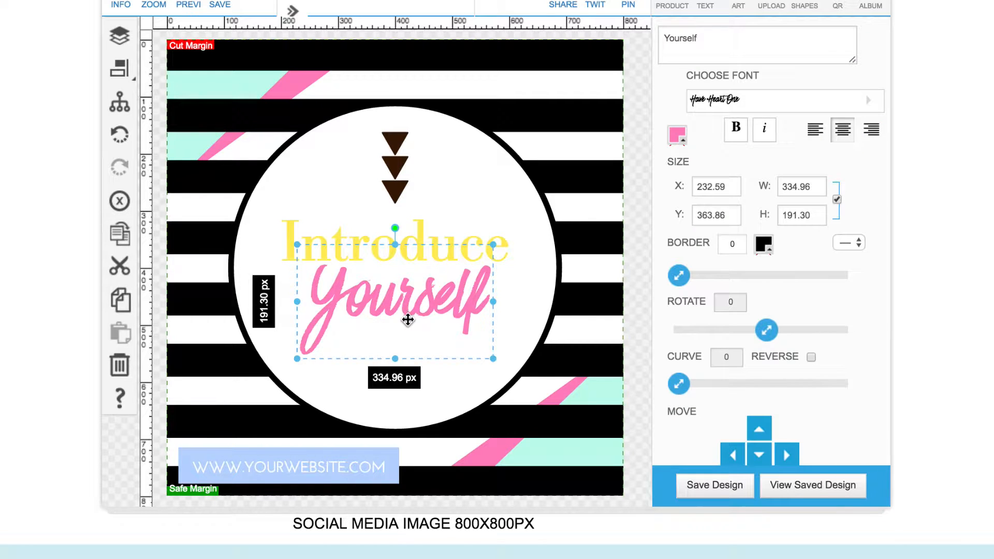
pyautogui.keyDown('shift'); pyautogui.click(291, 232); pyautogui.keyUp('shift')
pyautogui.keyDown('shift'); pyautogui.click(395, 193); pyautogui.keyUp('shift')
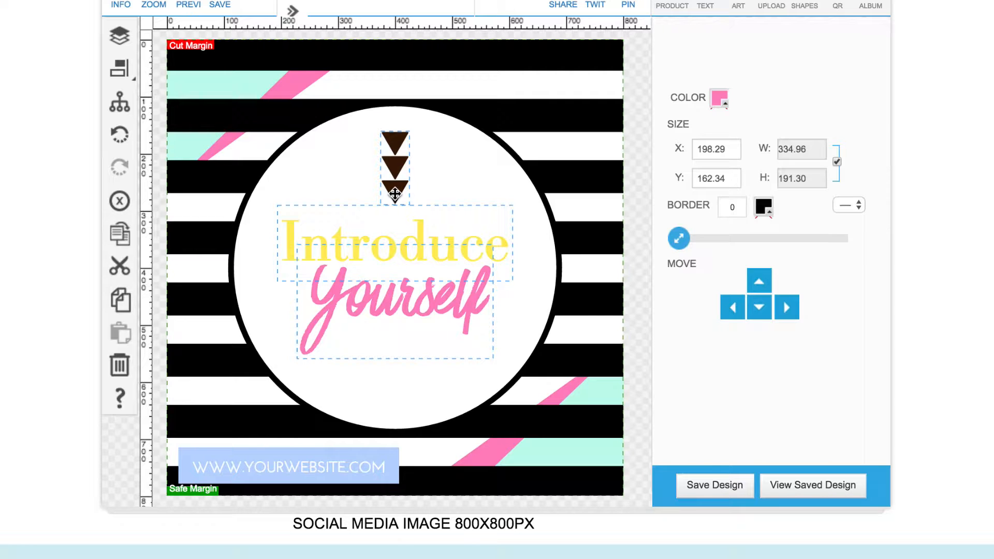
pyautogui.click(118, 103)
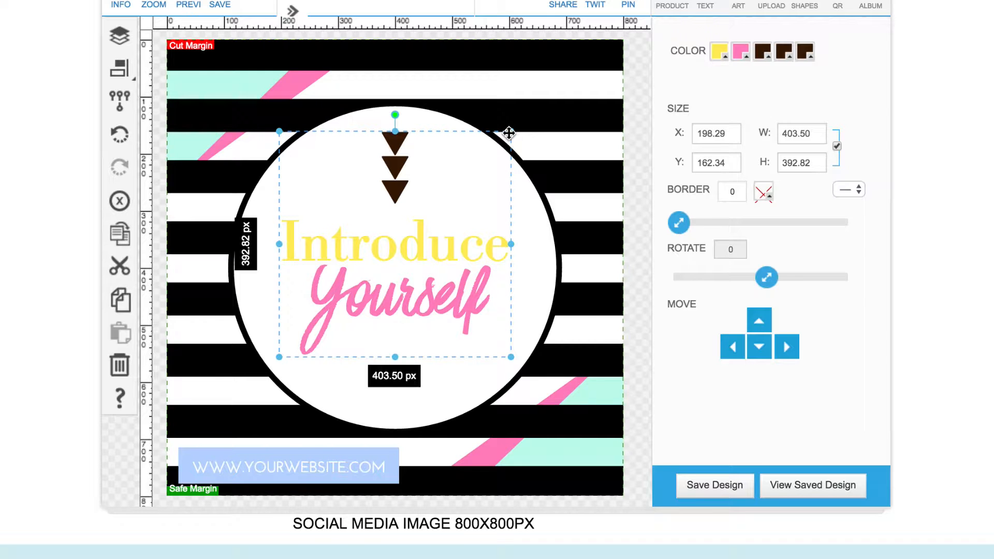
# Resize the grouped text and triangles to about 405 by 394 px, and ungroup them
pyautogui.moveTo(513, 131); pyautogui.dragTo(512, 155)
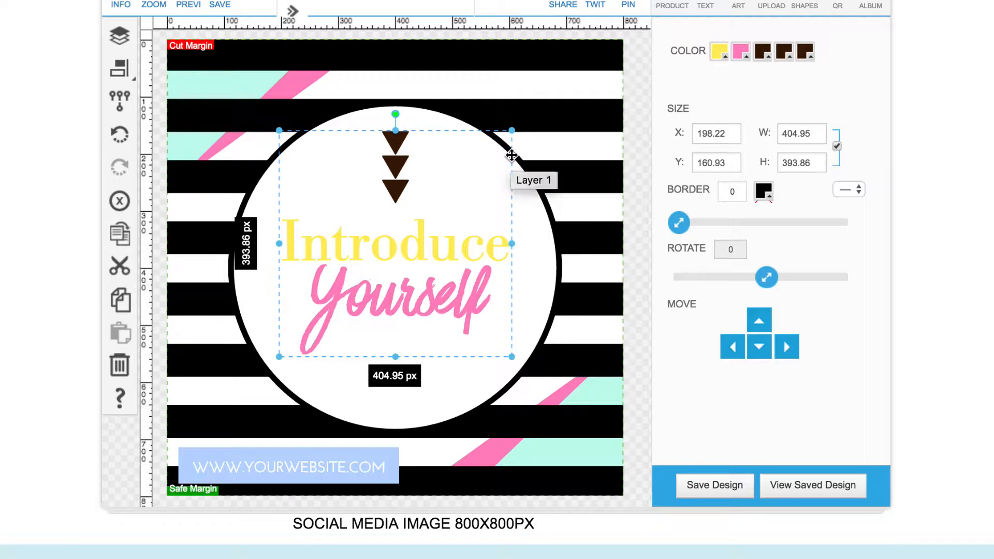
pyautogui.click(125, 103)
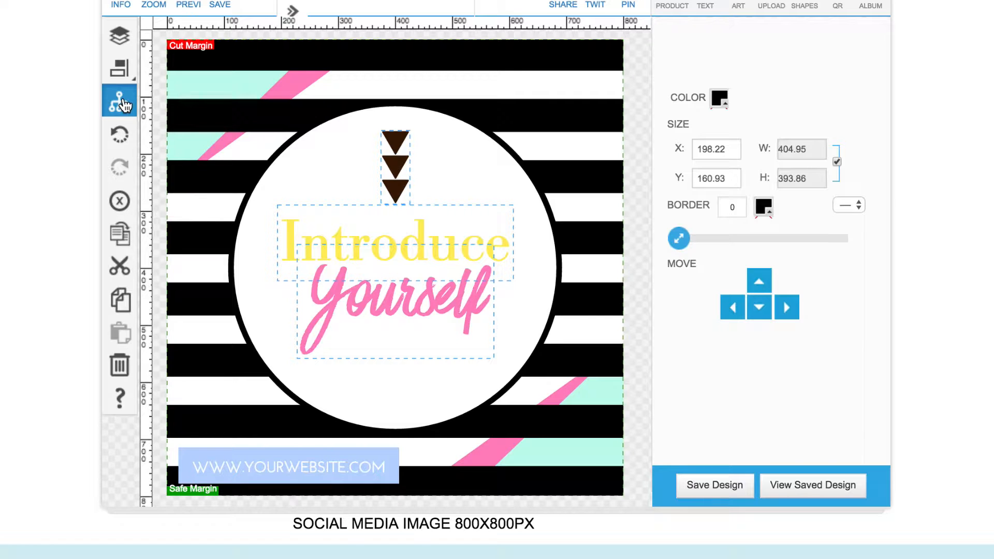
# Deselect the ungrouped elements and undo the last change
pyautogui.click(645, 323)
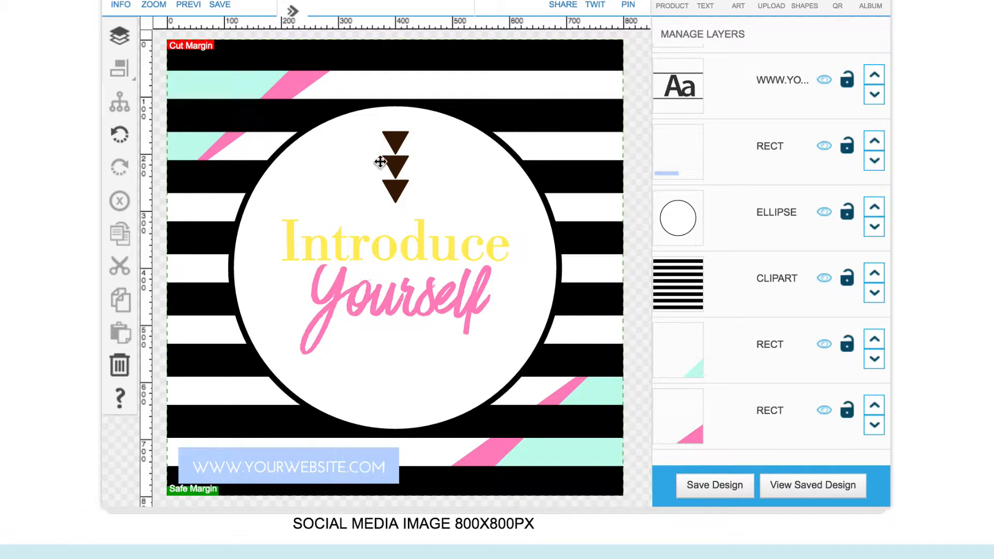
pyautogui.click(121, 144)
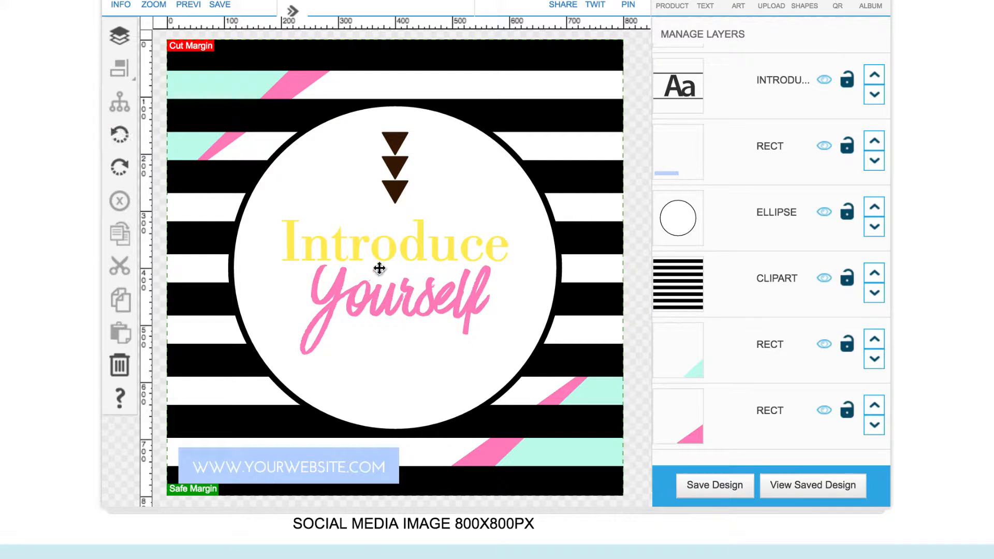
# Try moving the "Introduce" text to the page's lower-left area at about X -28, Y 565, and undo, redo and undo that move
pyautogui.click(371, 249)
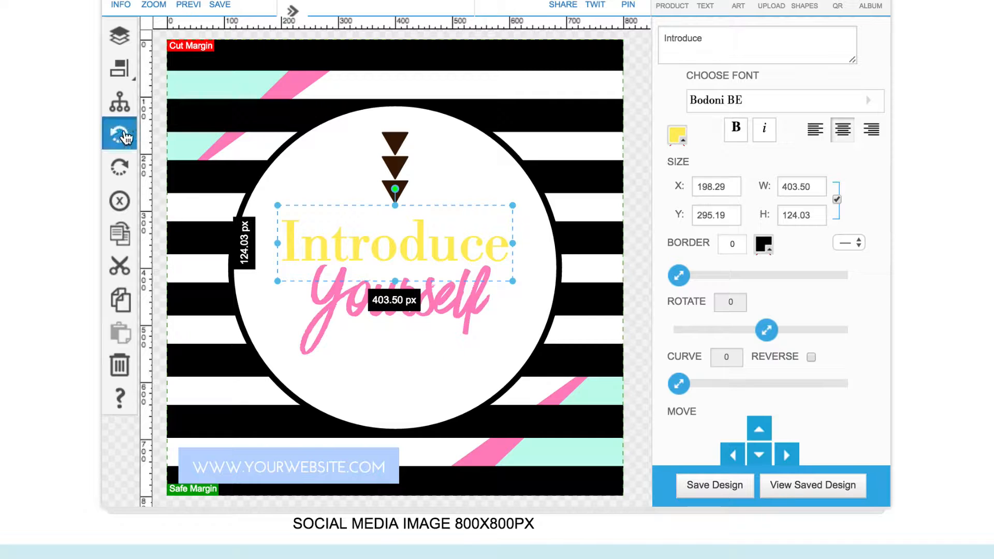
pyautogui.moveTo(359, 244); pyautogui.dragTo(230, 398)
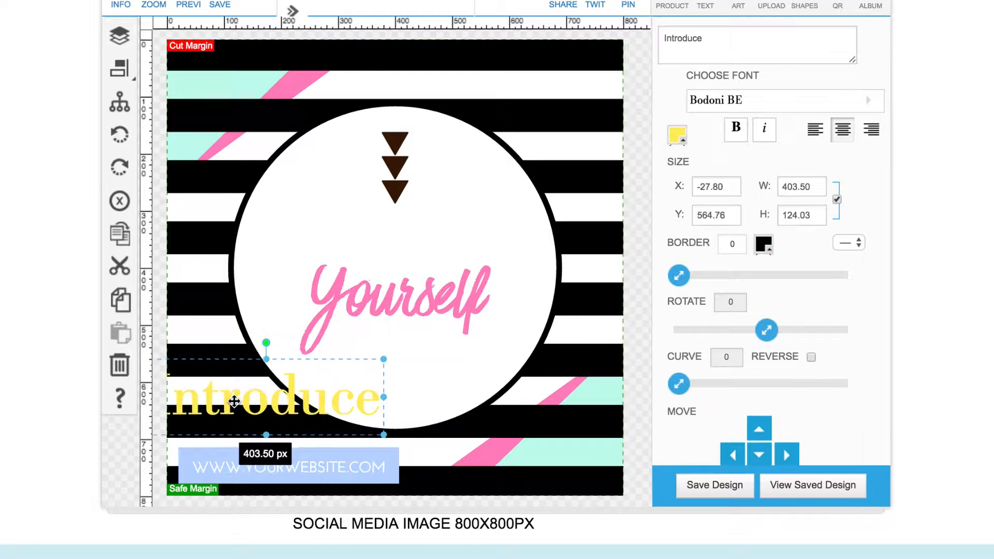
pyautogui.click(124, 141)
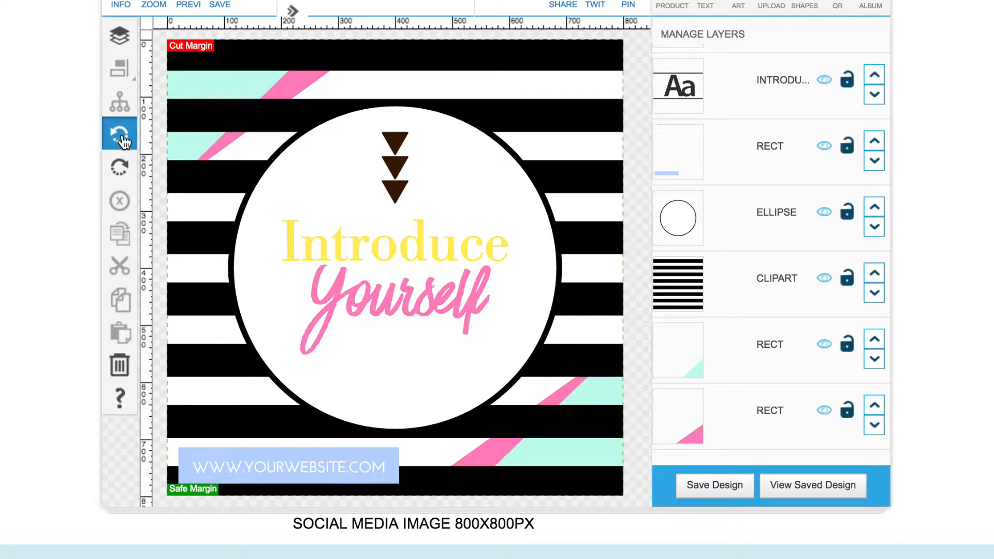
pyautogui.click(122, 168)
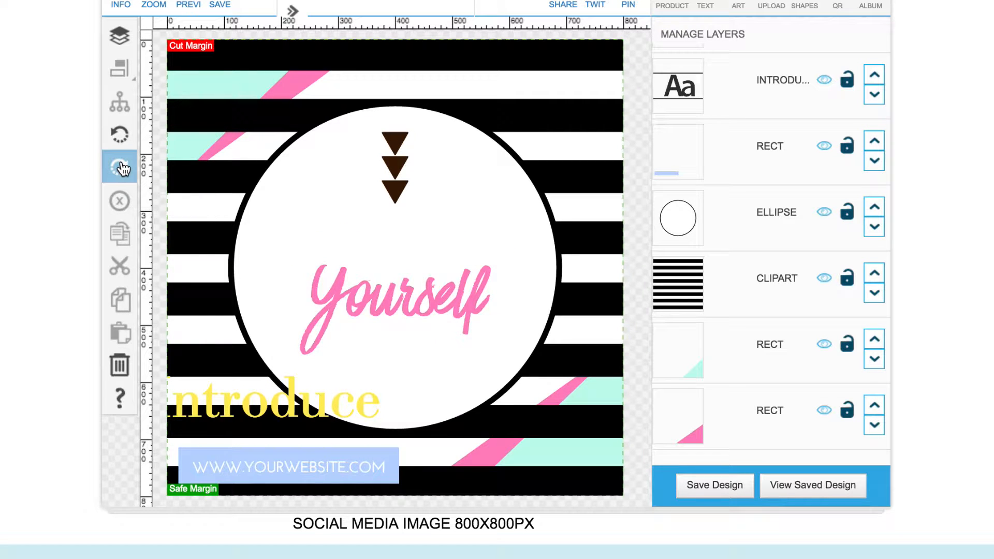
pyautogui.click(120, 136)
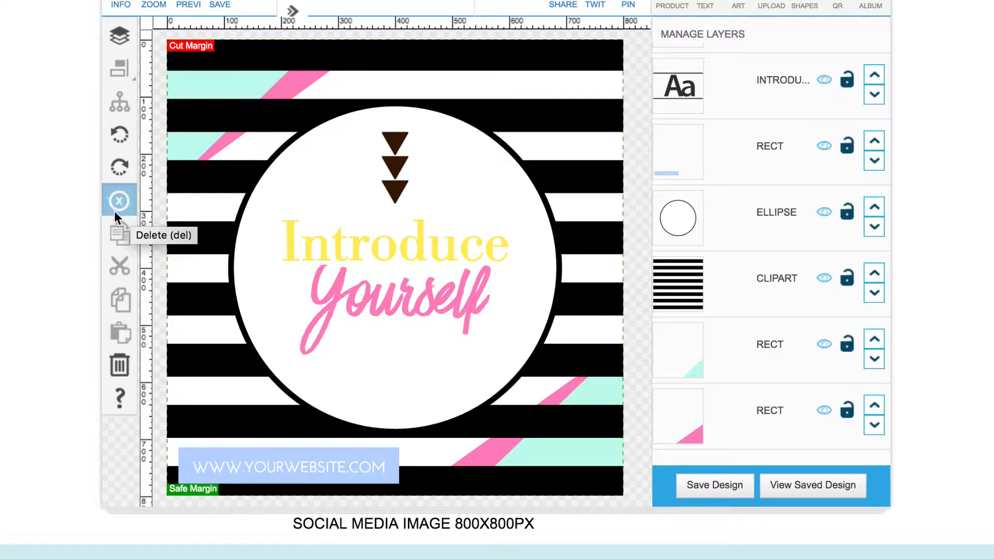
# Delete the pink "Yourself" text from the circle
pyautogui.click(386, 299)
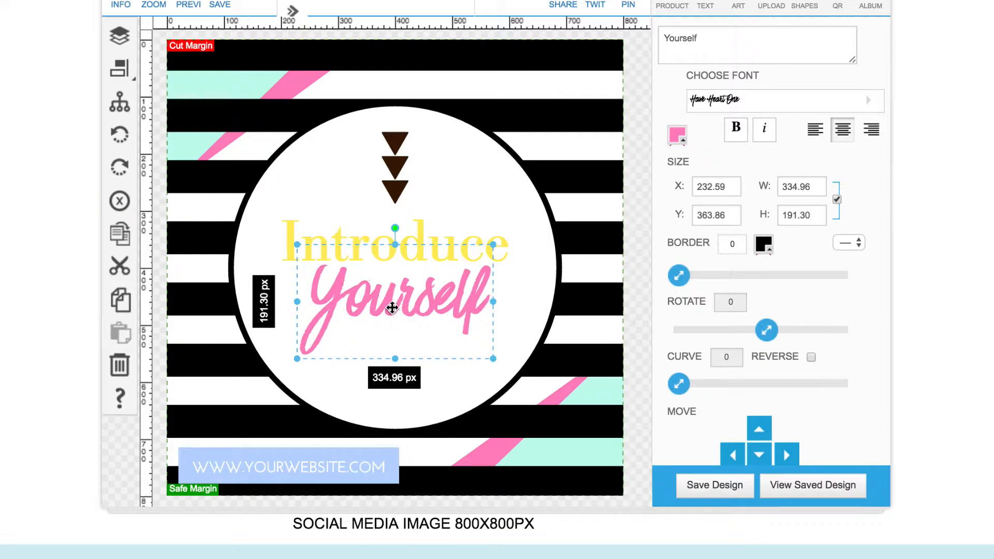
pyautogui.click(118, 203)
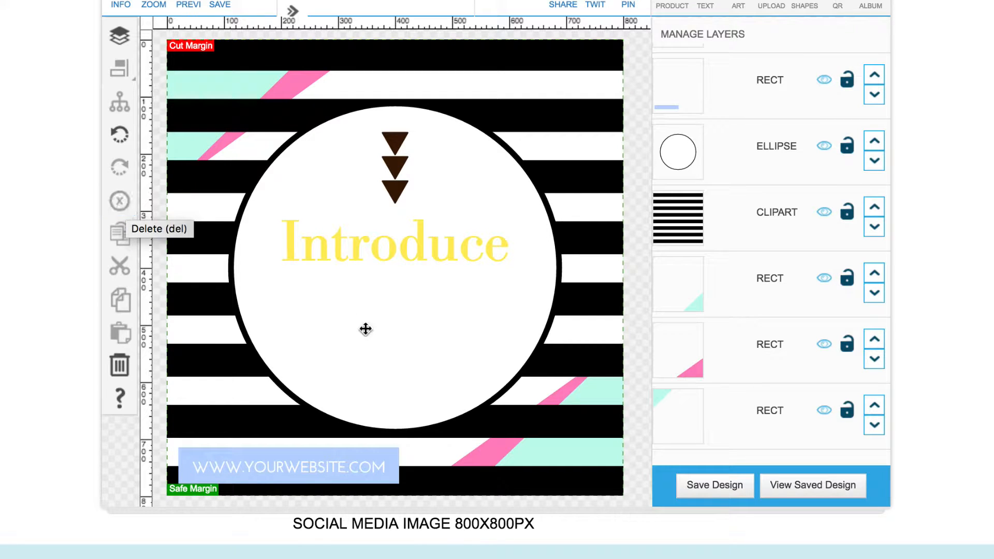
# Duplicate the yellow "Introduce" text four times
pyautogui.click(325, 244)
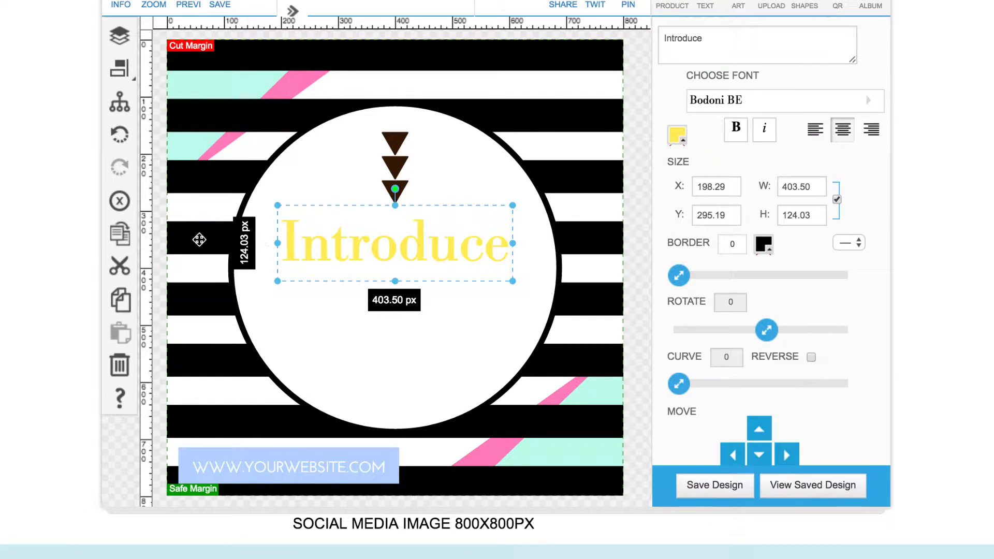
pyautogui.click(122, 241)
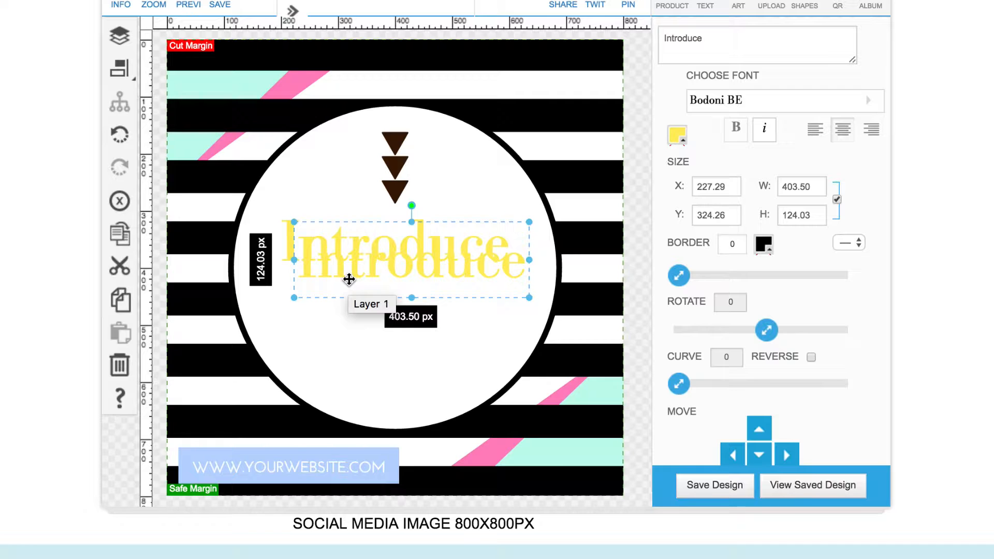
pyautogui.click(120, 239)
pyautogui.click(121, 240)
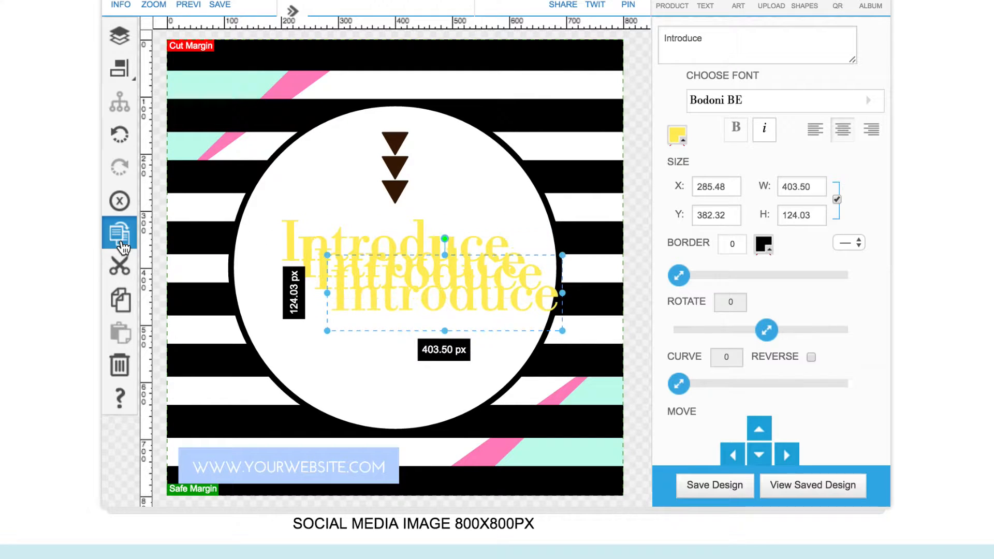
pyautogui.click(121, 243)
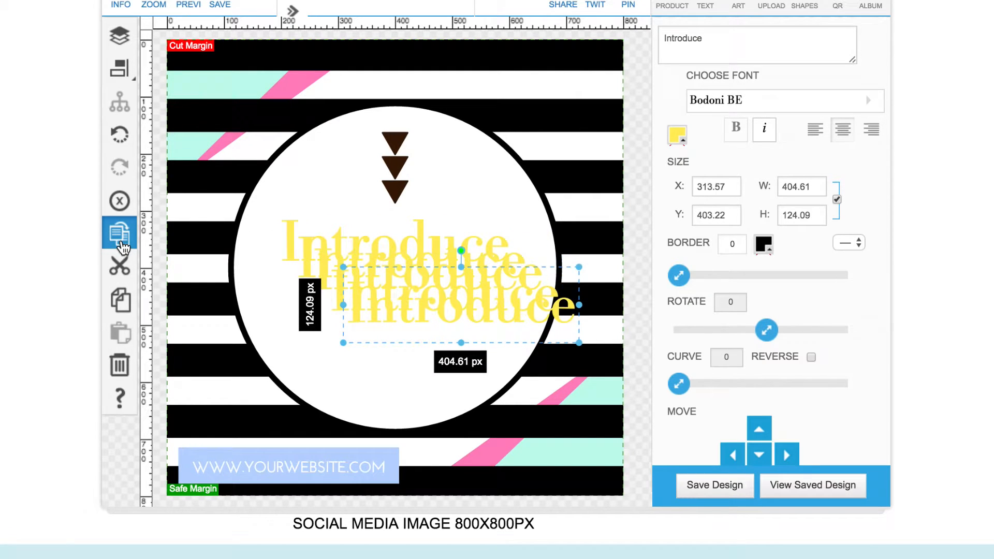
# Delete the four duplicates of the "Introduce" text, keeping only the original below the triangles
pyautogui.click(119, 203)
pyautogui.click(381, 306)
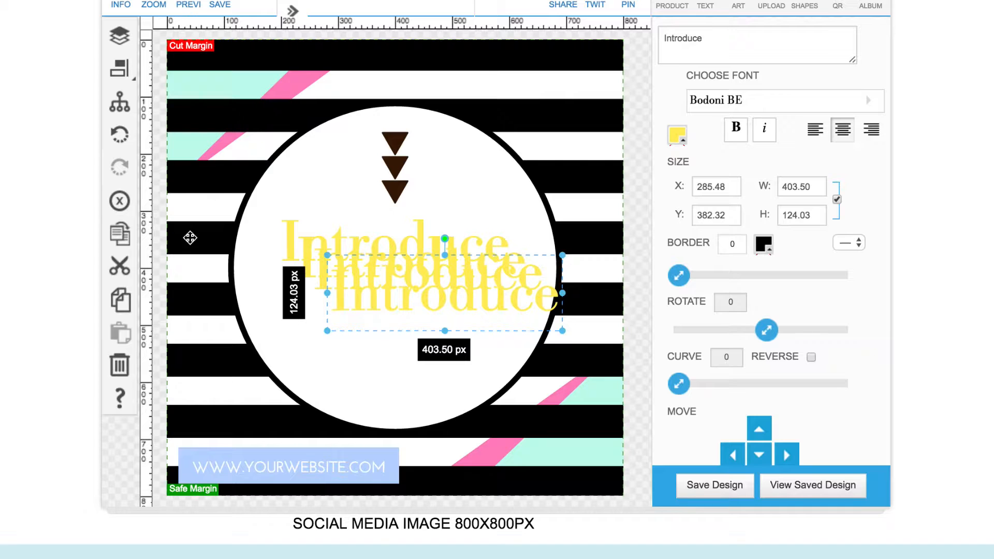
pyautogui.click(118, 203)
pyautogui.click(378, 289)
pyautogui.click(119, 201)
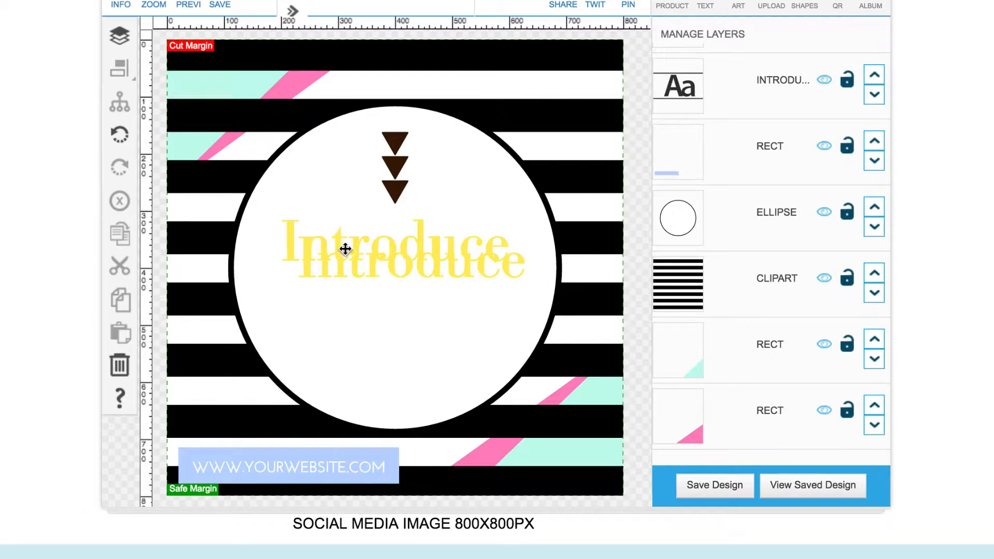
pyautogui.click(356, 273)
pyautogui.click(120, 200)
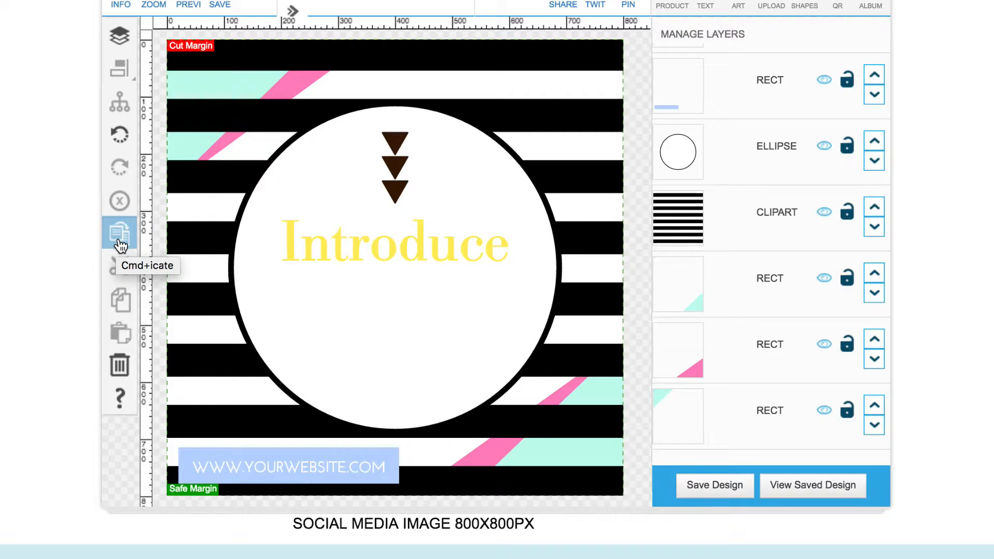
# Cut the "Introduce" text and paste it back into the circle
pyautogui.click(357, 254)
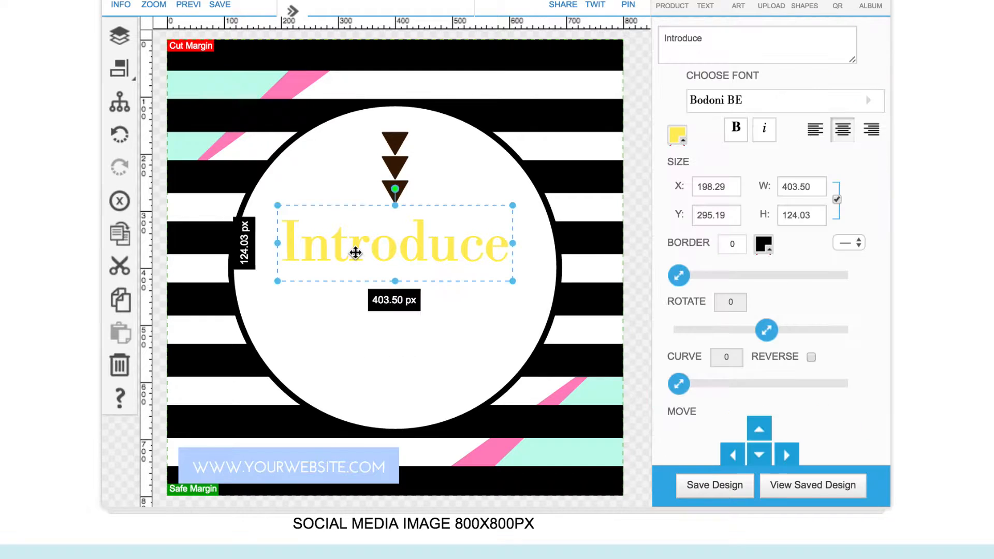
pyautogui.click(119, 270)
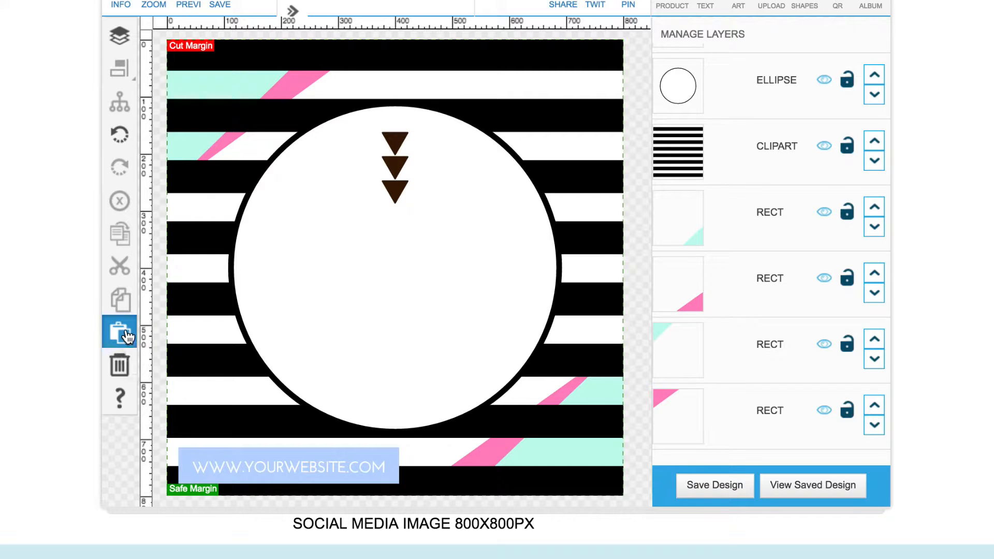
pyautogui.click(126, 338)
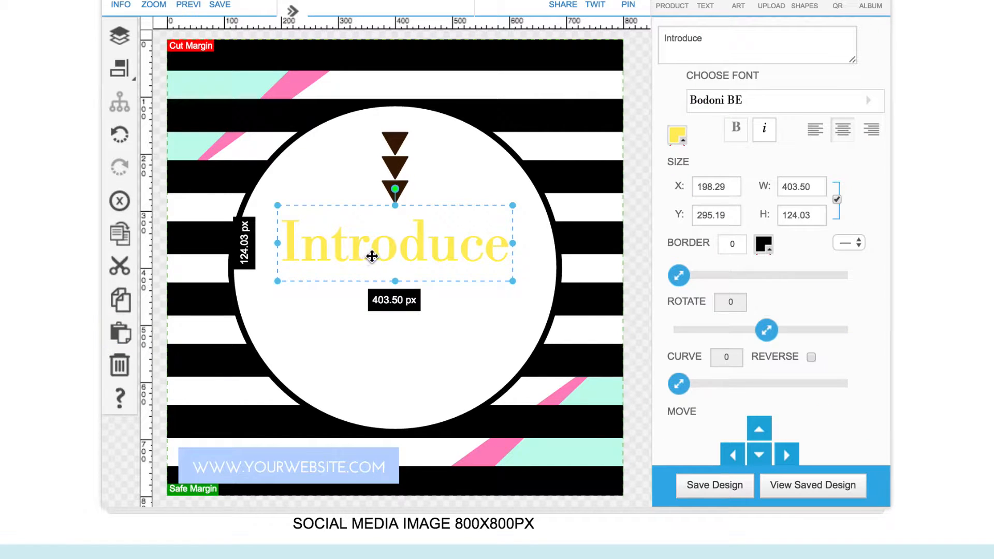
pyautogui.click(644, 264)
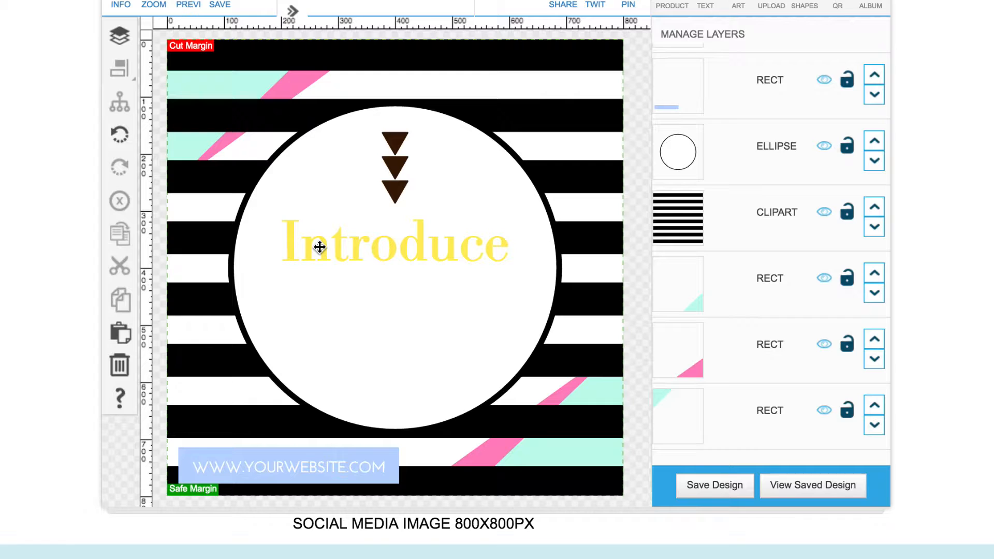
# Try copying and pasting the blue rectangle behind the website address, moving the copy to about X 123, Y 598, and delete that copy
pyautogui.click(300, 248)
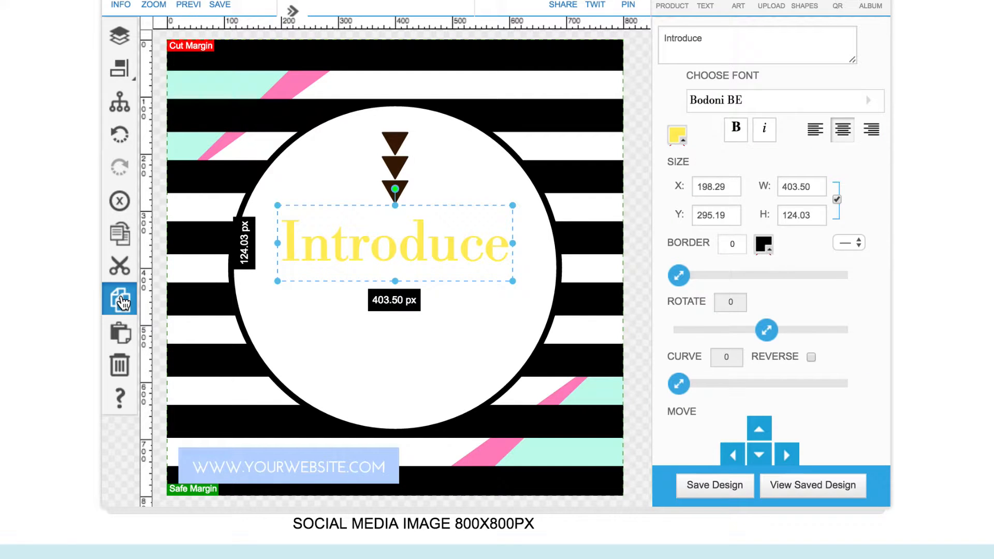
pyautogui.click(122, 301)
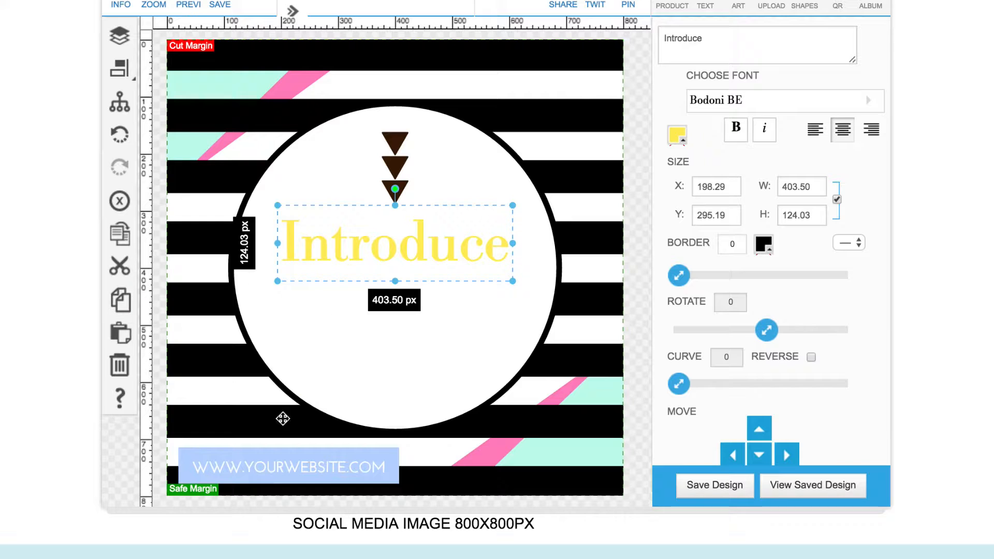
pyautogui.click(242, 450)
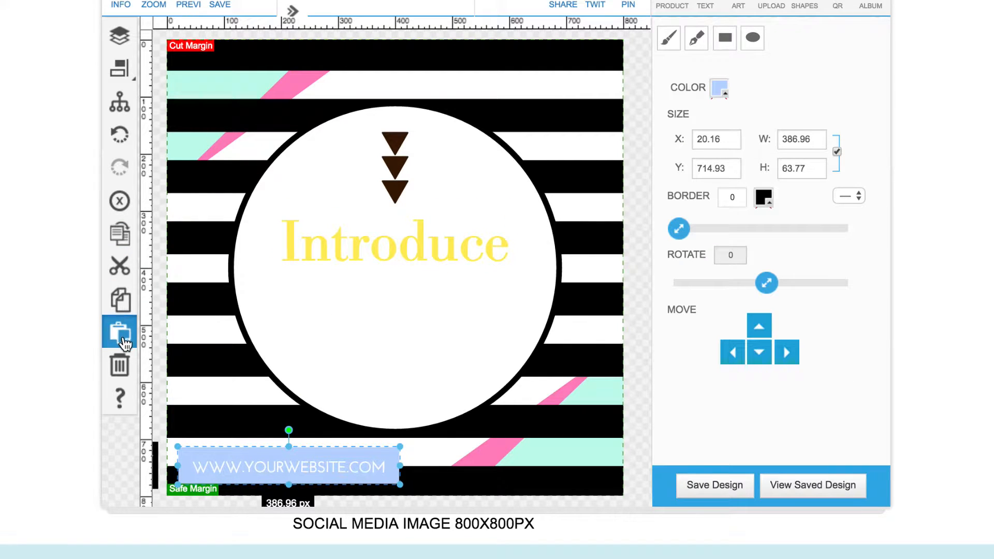
pyautogui.click(124, 343)
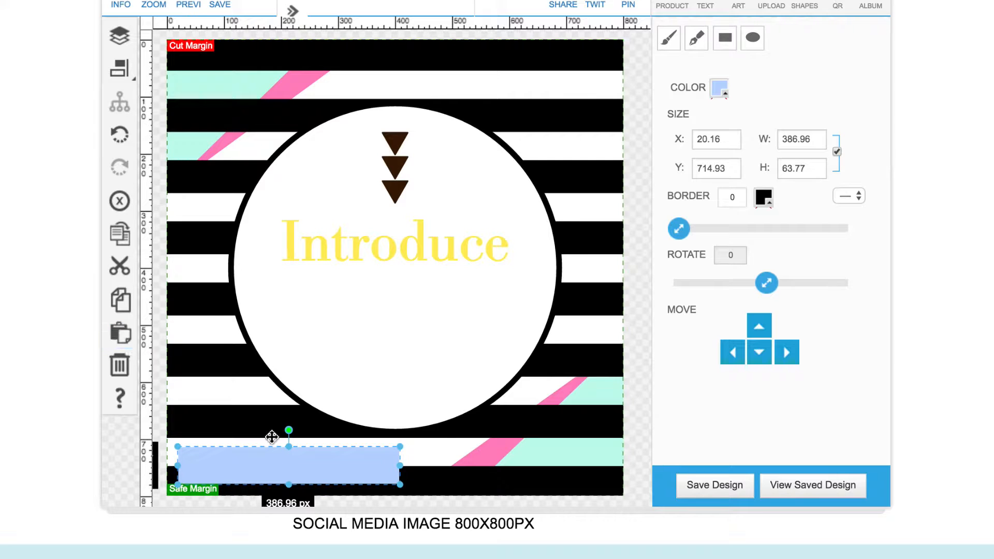
pyautogui.moveTo(266, 459); pyautogui.dragTo(324, 393)
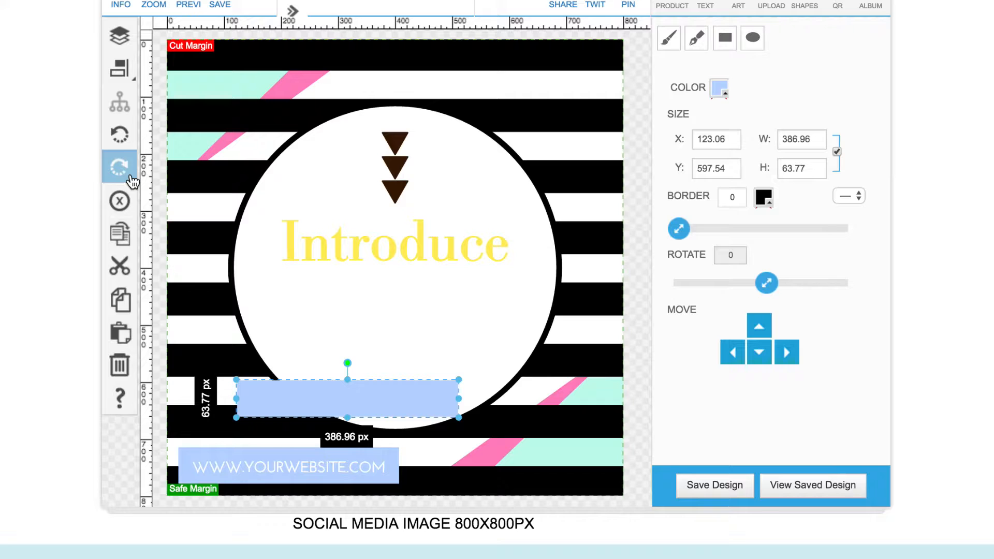
pyautogui.click(120, 201)
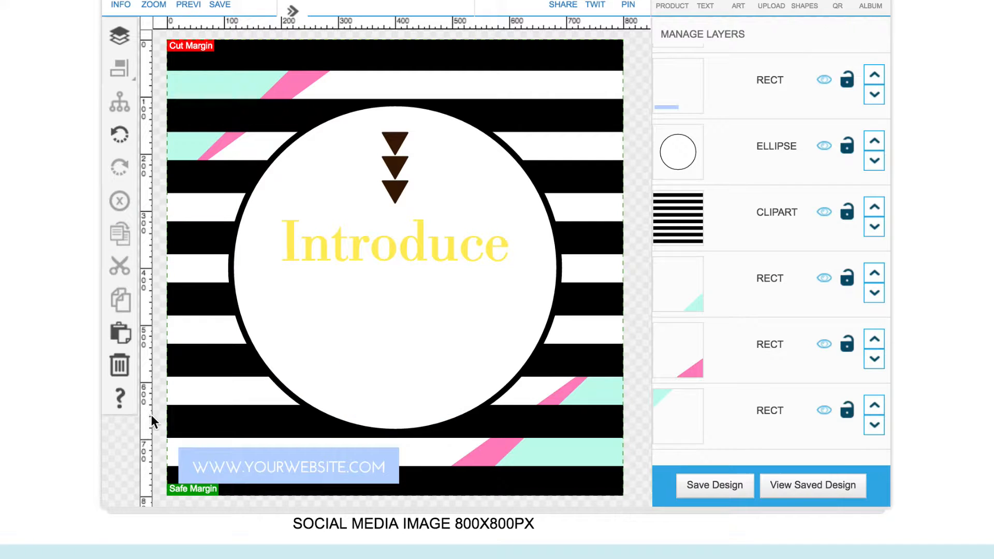
# Open the help guide and examine its tool descriptions, shape drawing instructions and editing options
pyautogui.click(121, 395)
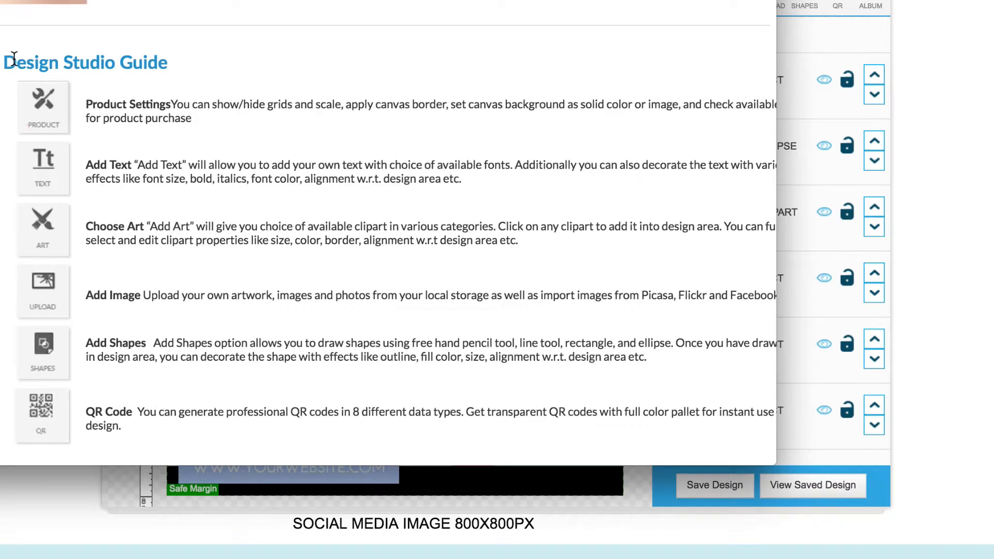
pyautogui.scroll(-9, 138, 161)
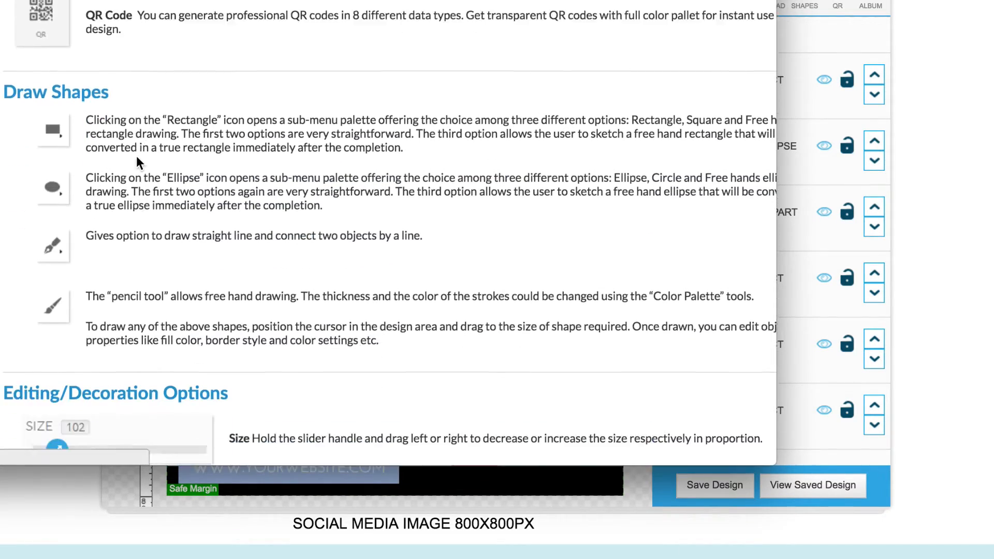
pyautogui.scroll(10, 136, 156)
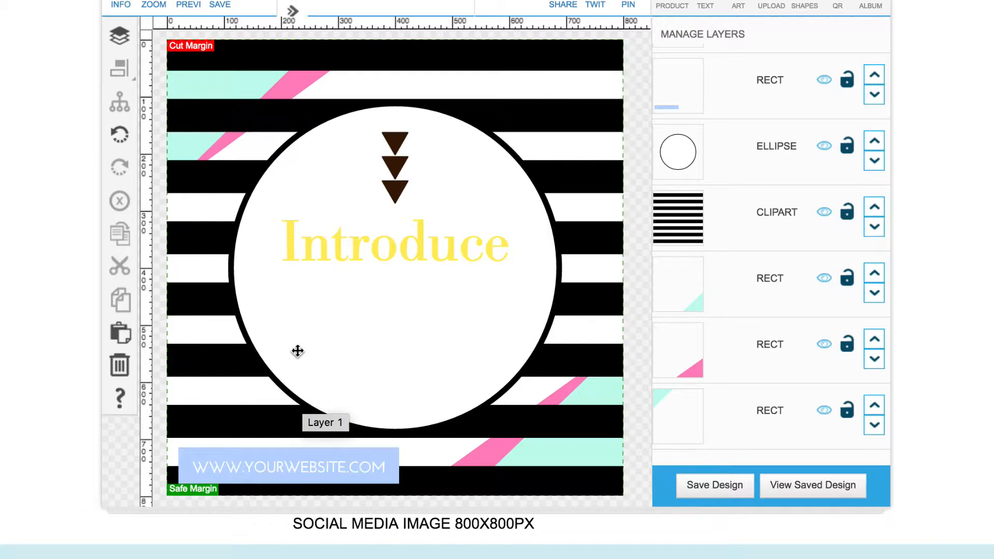
# Clear the entire drawing and confirm the removal
pyautogui.scroll(3, 69, 390)
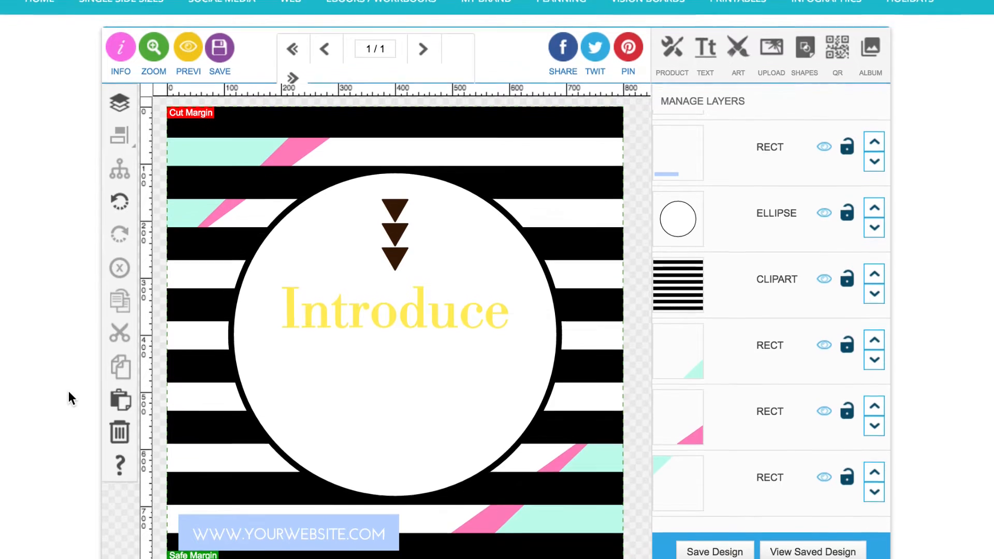
pyautogui.scroll(-1, 68, 390)
pyautogui.scroll(2, 276, 454)
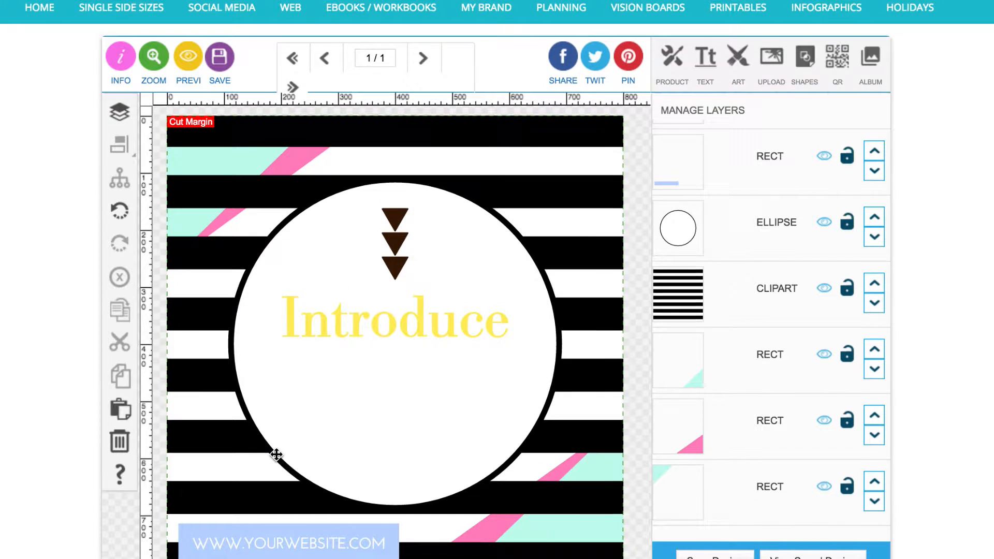
pyautogui.click(118, 441)
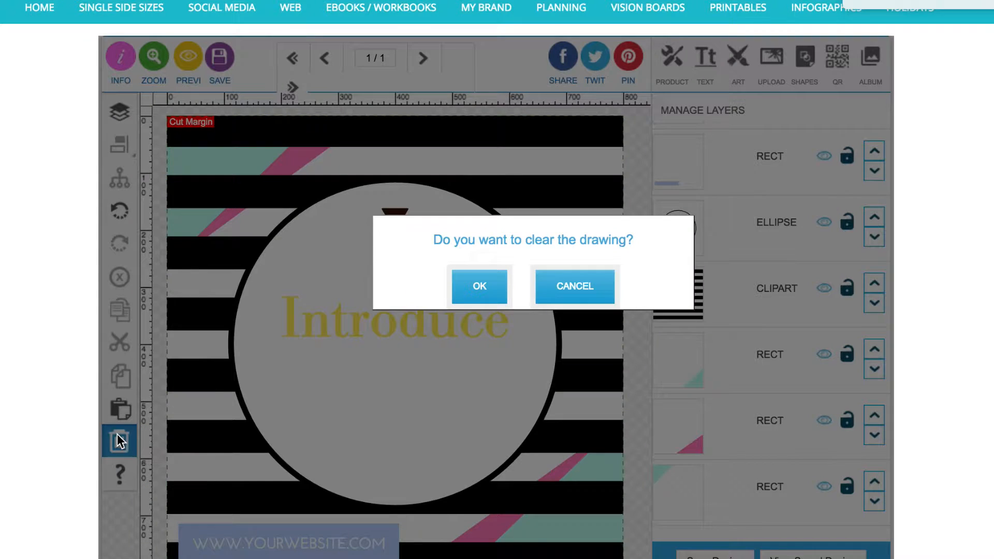
pyautogui.click(480, 287)
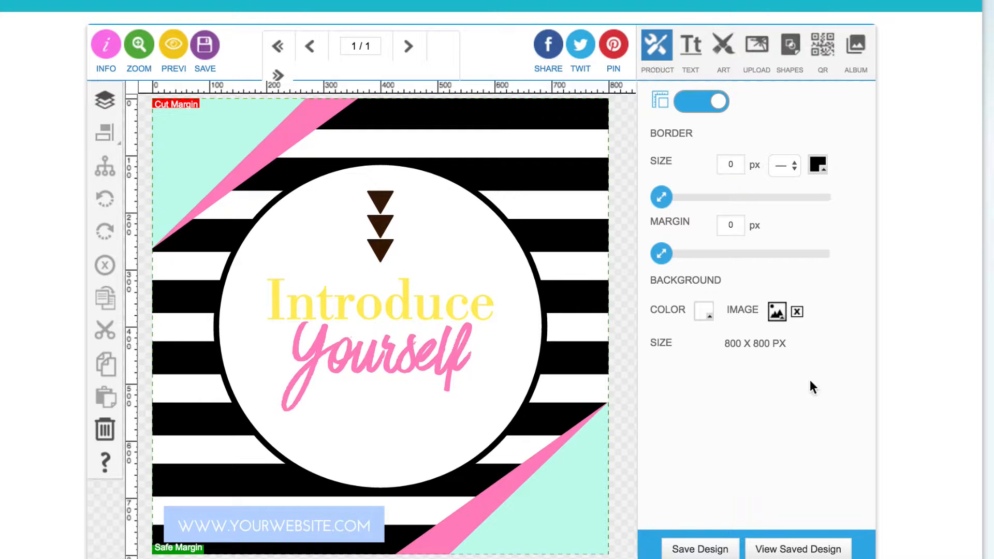
# Set the design's background colour to bright pink, hex ff007f
pyautogui.click(707, 316)
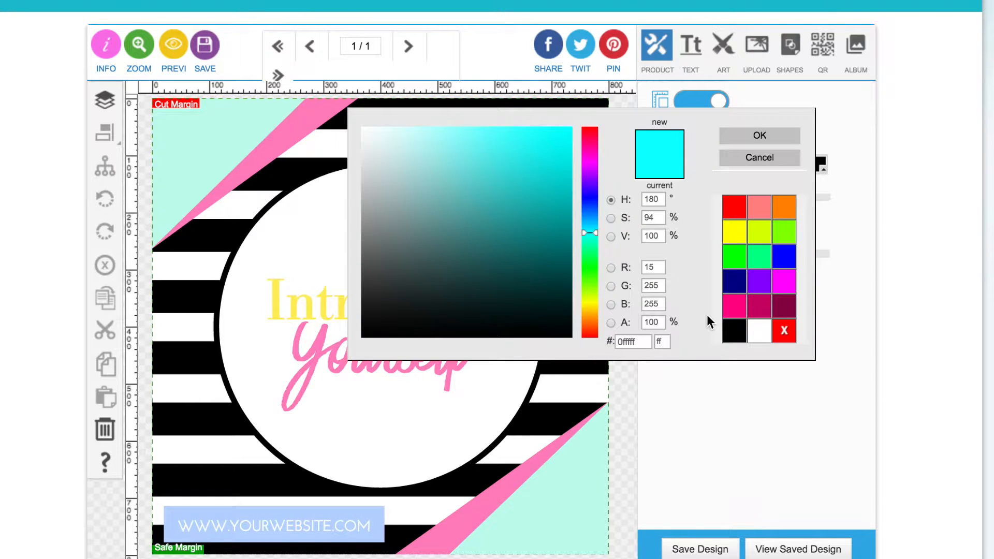
pyautogui.click(734, 315)
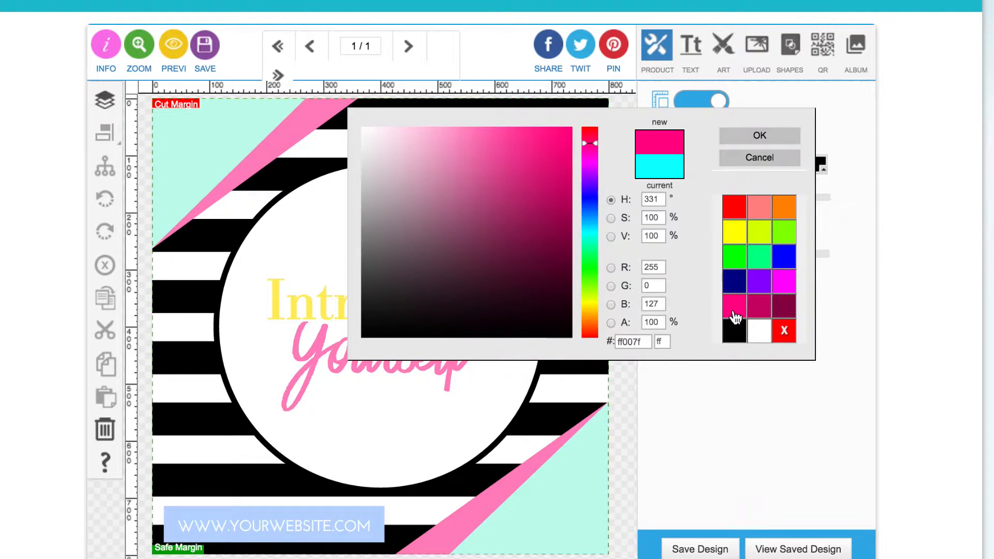
pyautogui.click(759, 137)
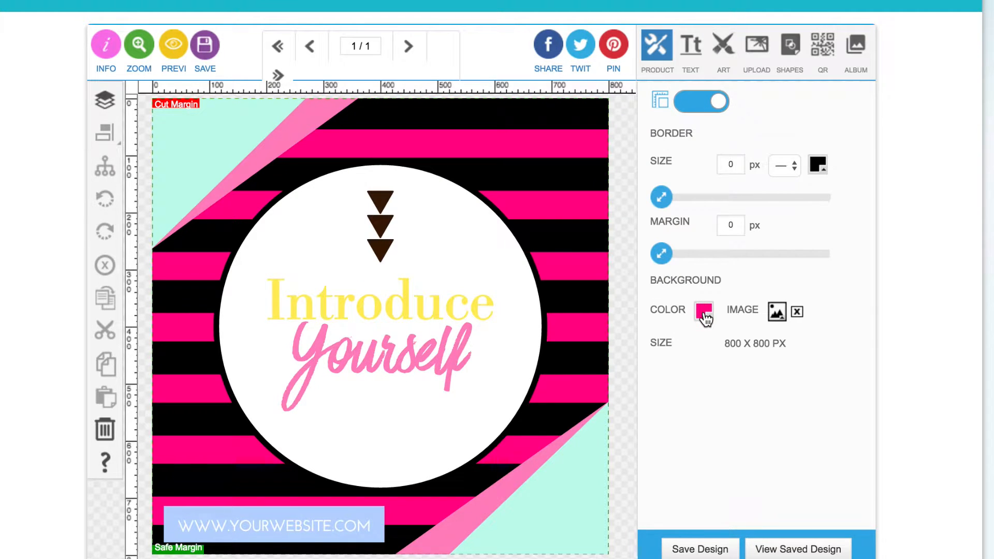
# Browse the Social Media 800p background images and close the collection without choosing one
pyautogui.click(778, 312)
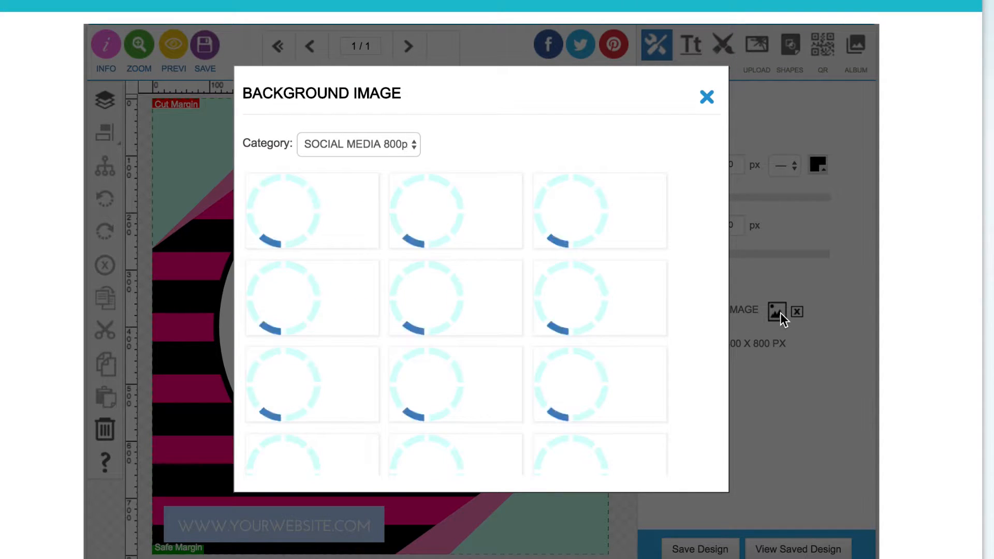
pyautogui.scroll(1, 340, 231)
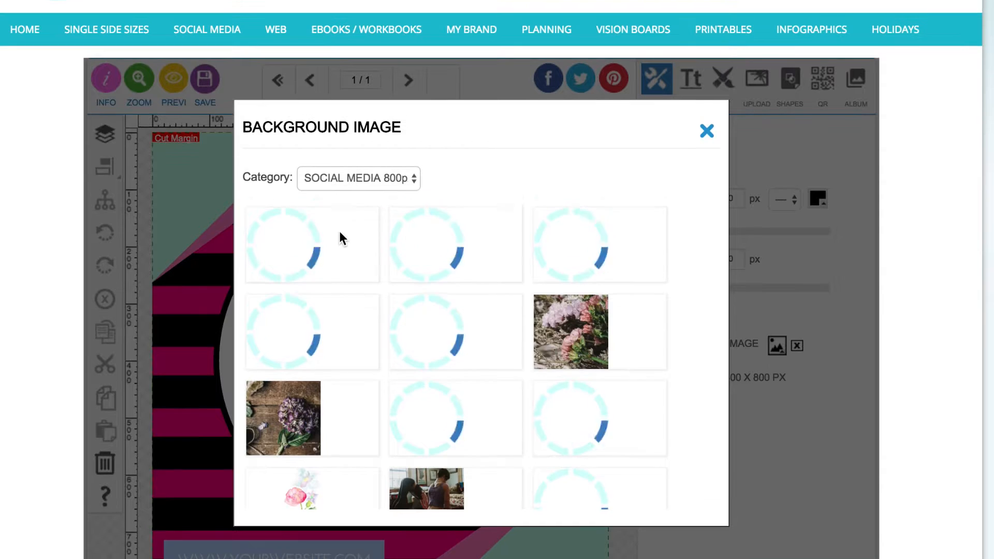
pyautogui.scroll(-5, 339, 231)
pyautogui.scroll(-6, 357, 301)
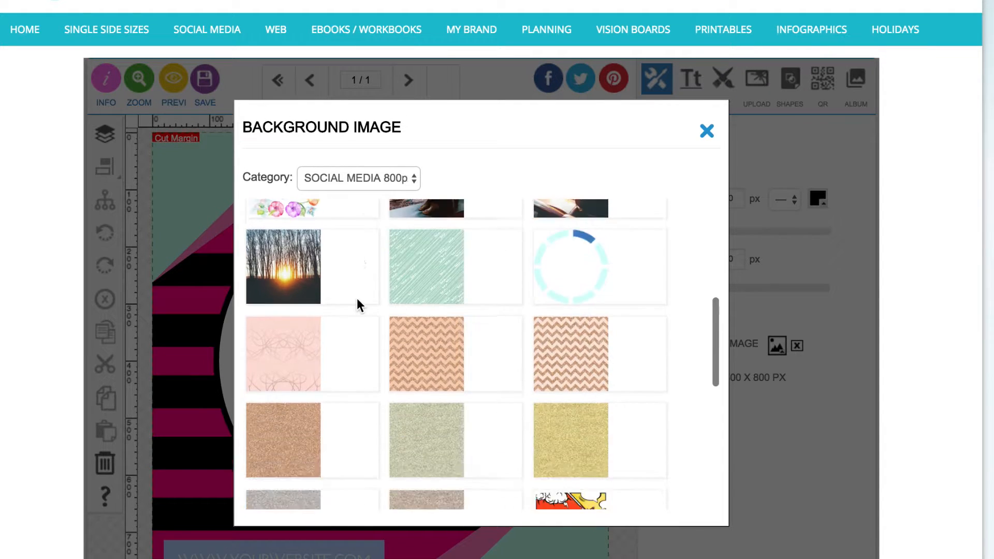
pyautogui.scroll(5, 357, 301)
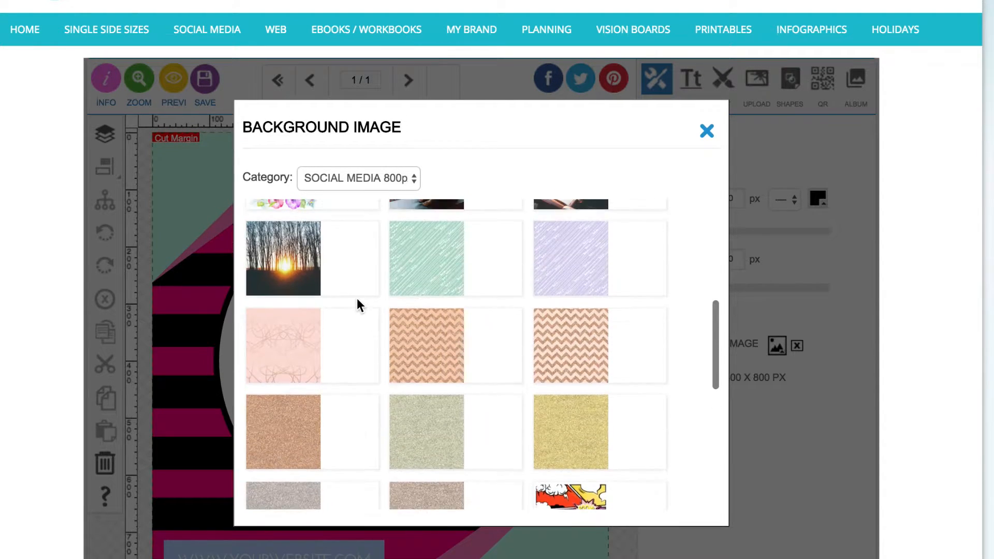
pyautogui.click(706, 132)
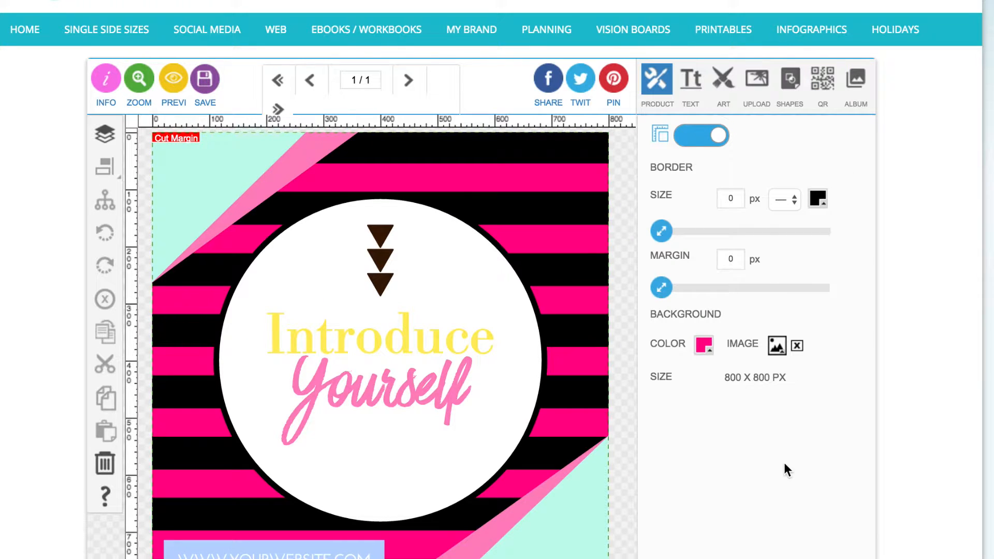
# Add a one-line greeting text introducing a person by first name and place it below "Yourself" at about X 300, Y 521
pyautogui.click(696, 87)
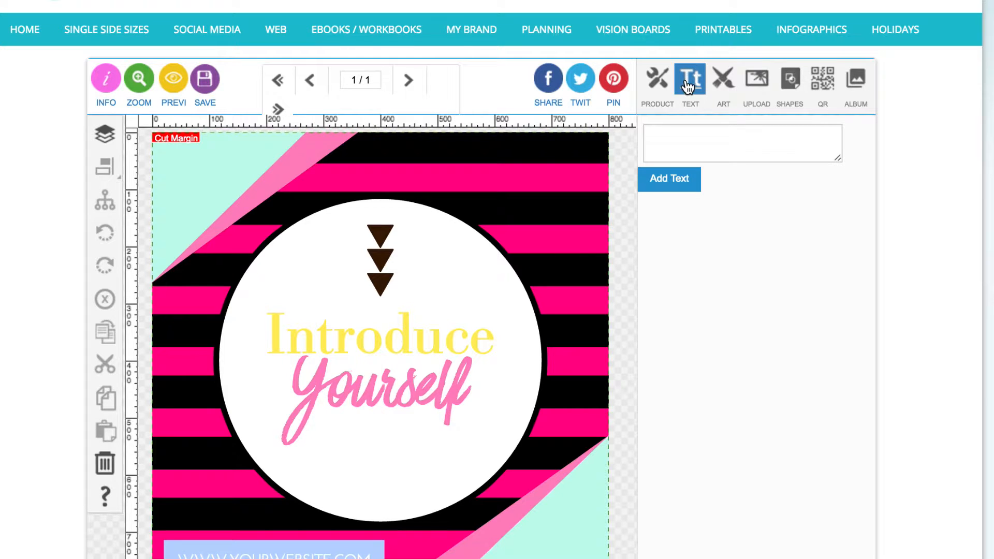
pyautogui.click(681, 146)
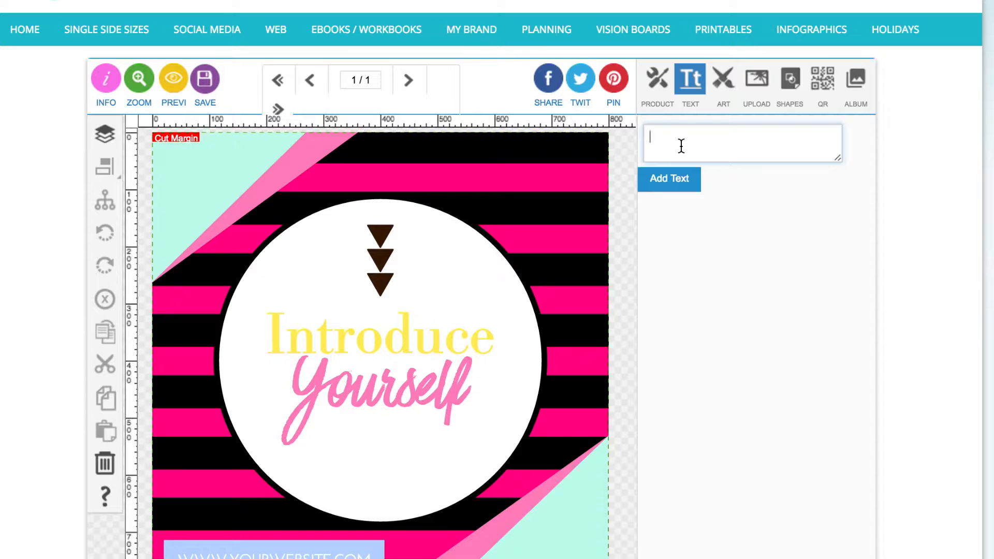
pyautogui.write('Hello my name is Louise')
pyautogui.click(670, 179)
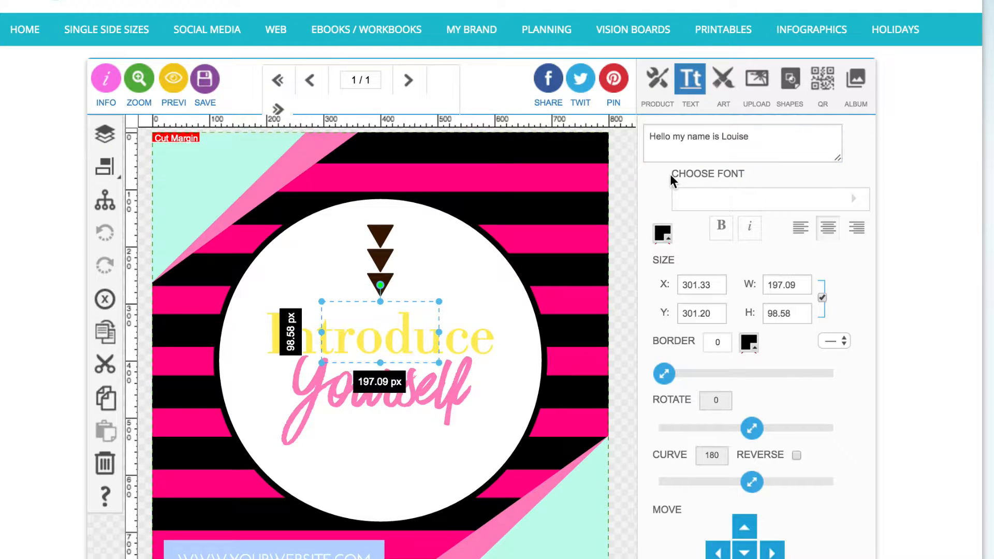
pyautogui.moveTo(415, 326); pyautogui.dragTo(412, 457)
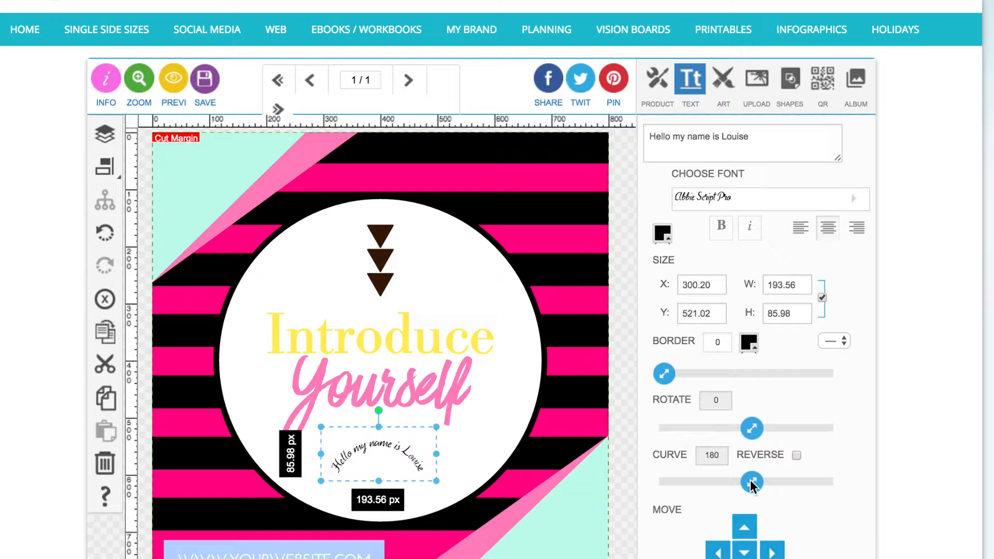
# Straighten the greeting text by setting its curve to 0, and delete the text
pyautogui.moveTo(750, 480); pyautogui.dragTo(641, 489)
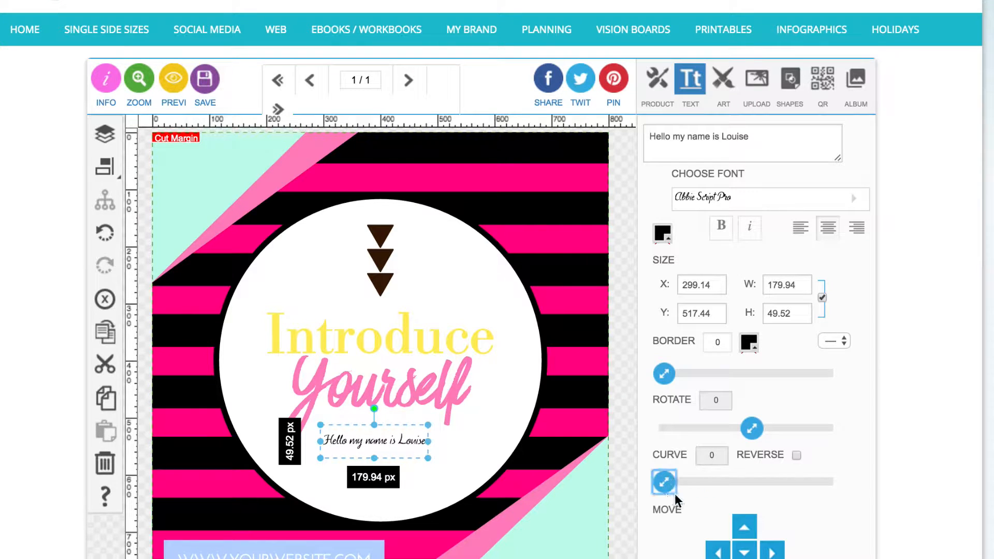
pyautogui.moveTo(662, 489); pyautogui.dragTo(583, 490)
pyautogui.click(104, 298)
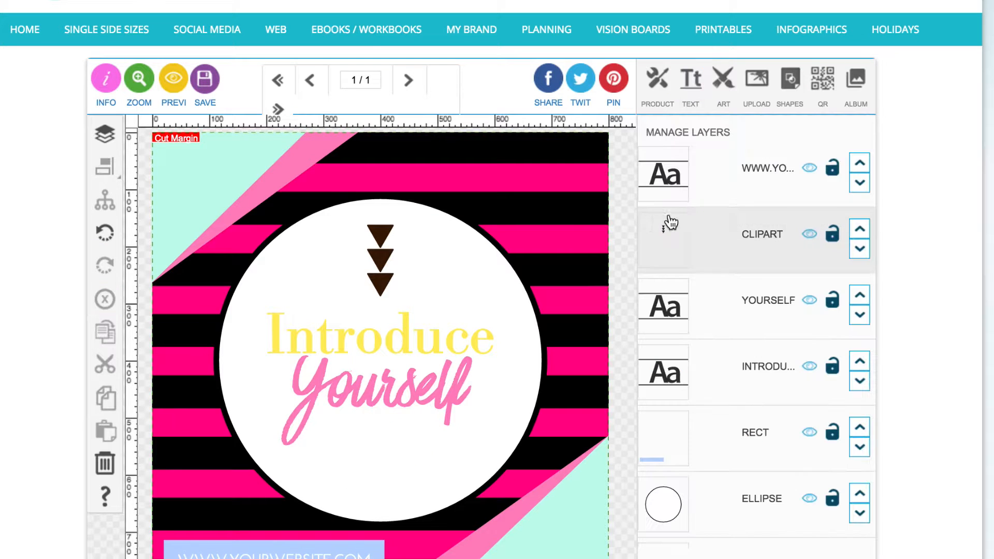
# Add two-line text with the name greeting above "Look no curved text" and place it below "Yourself" at about X 310, Y 536
pyautogui.click(691, 85)
pyautogui.click(694, 135)
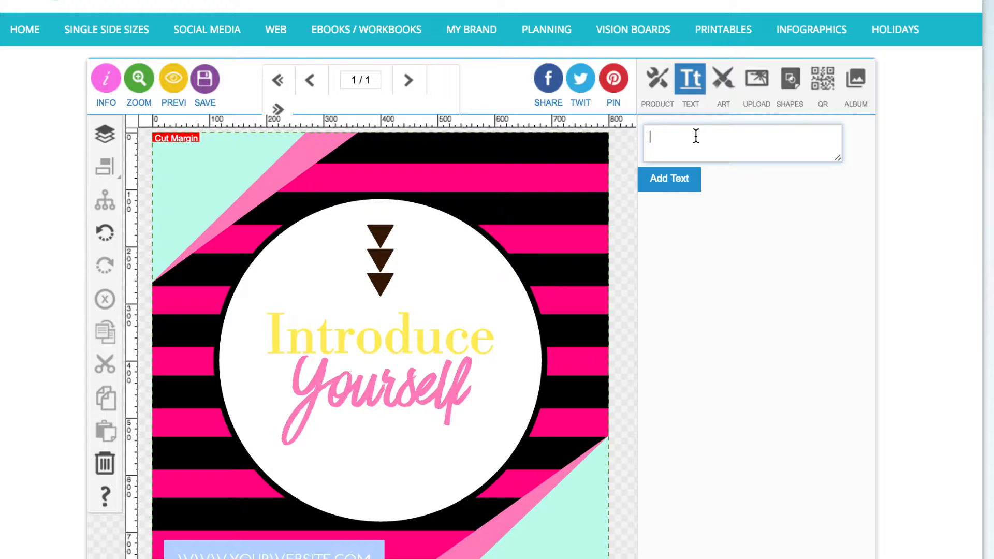
pyautogui.write('H')
pyautogui.write('ello my name')
pyautogui.write('o curved t')
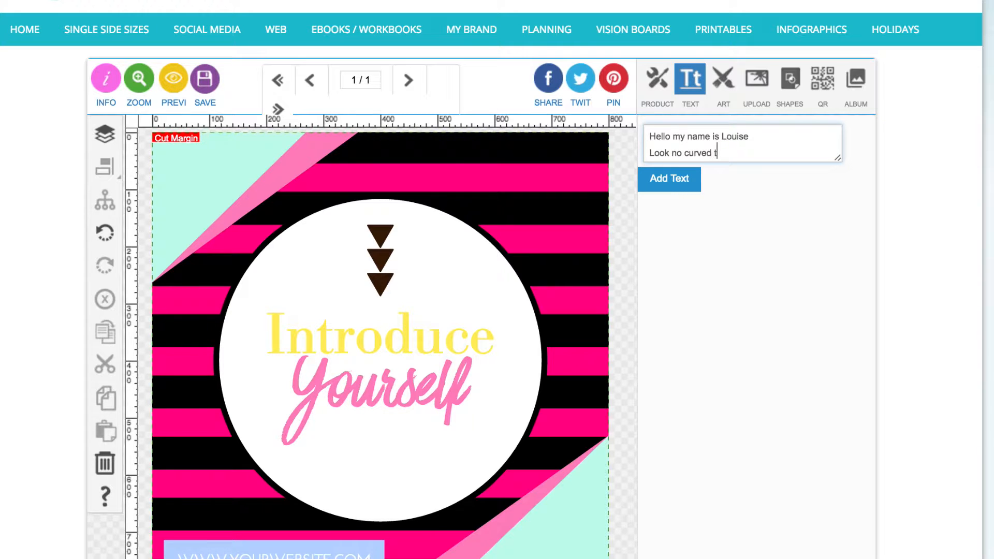
pyautogui.write('ext')
pyautogui.click(668, 178)
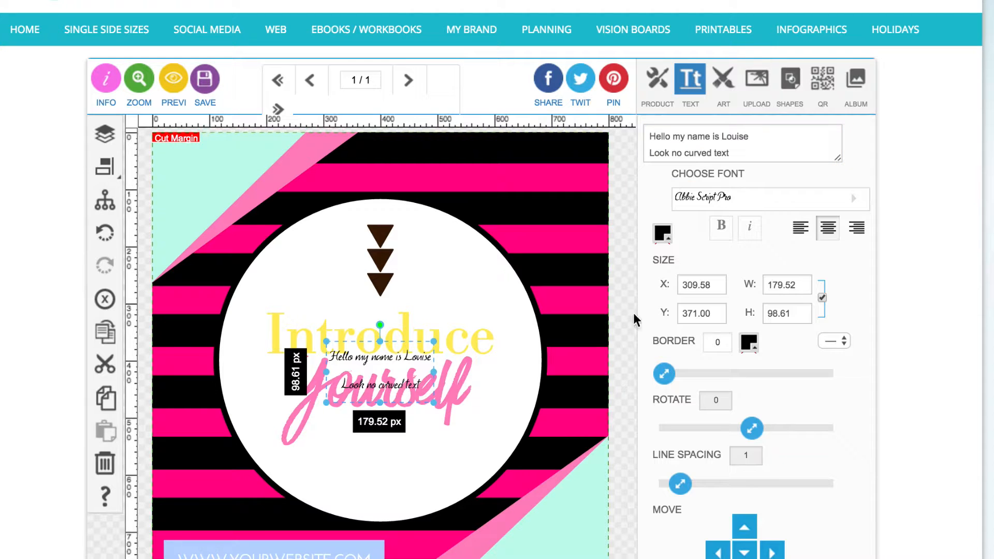
pyautogui.moveTo(380, 384); pyautogui.dragTo(380, 479)
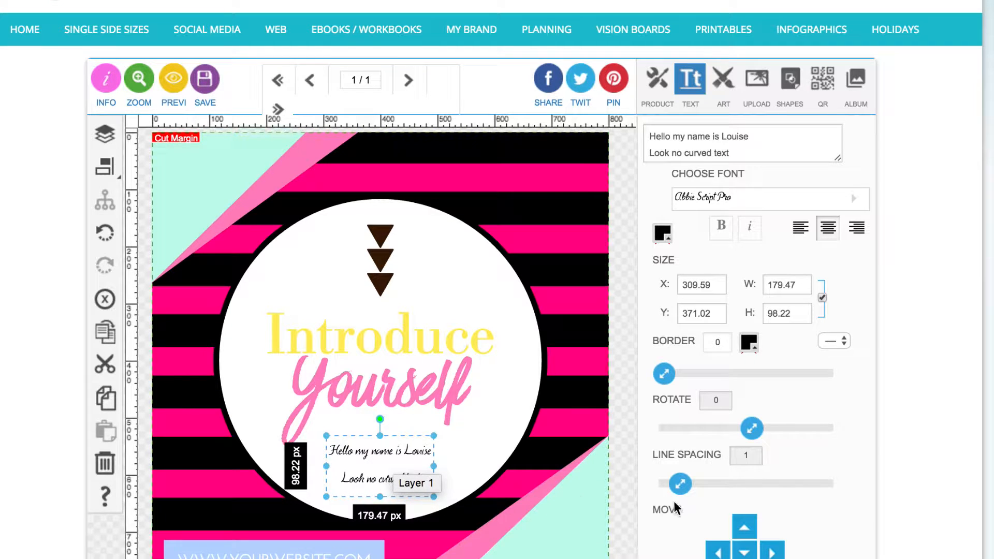
# Set the two-line text's line spacing to 0.7 and its colour to bright pink, hex ff007f
pyautogui.moveTo(679, 486); pyautogui.dragTo(669, 488)
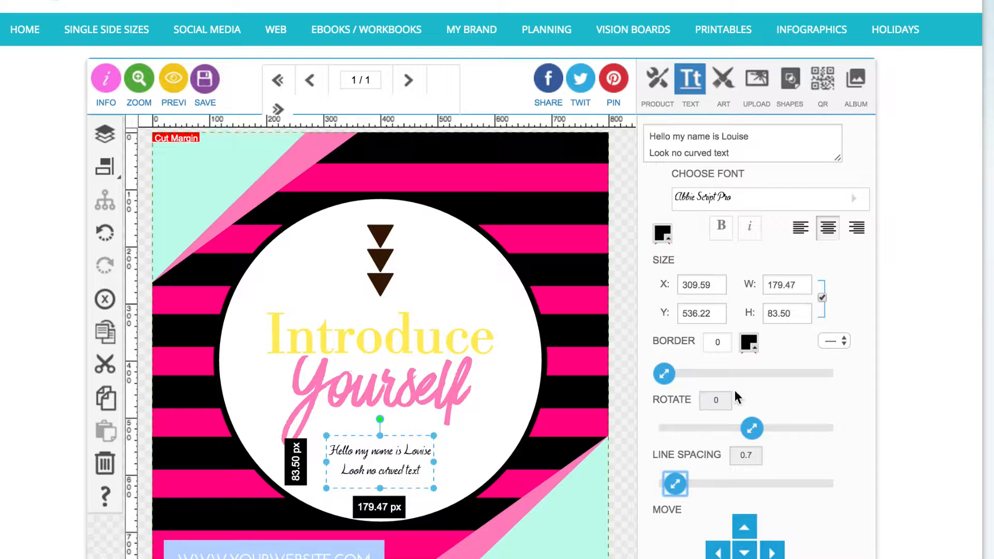
pyautogui.click(661, 232)
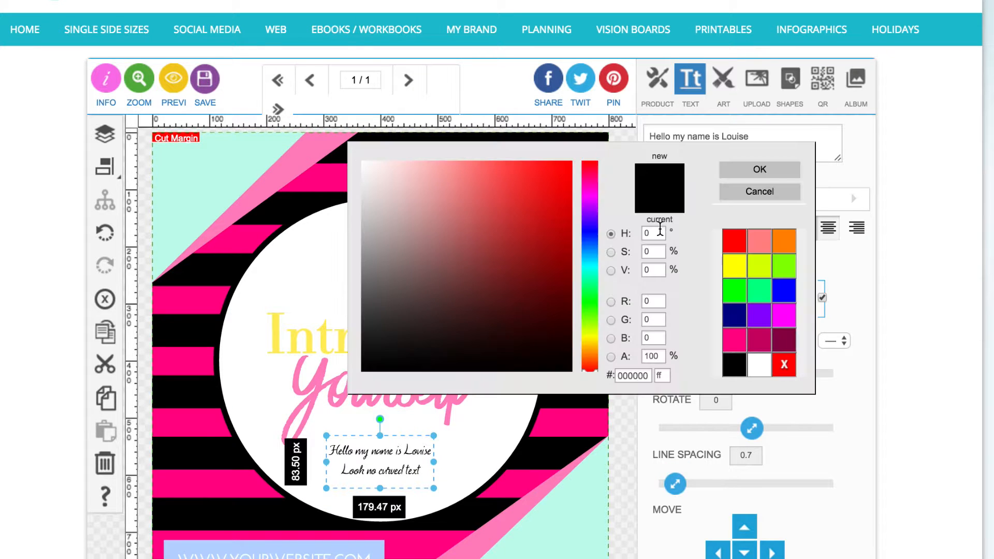
pyautogui.click(734, 341)
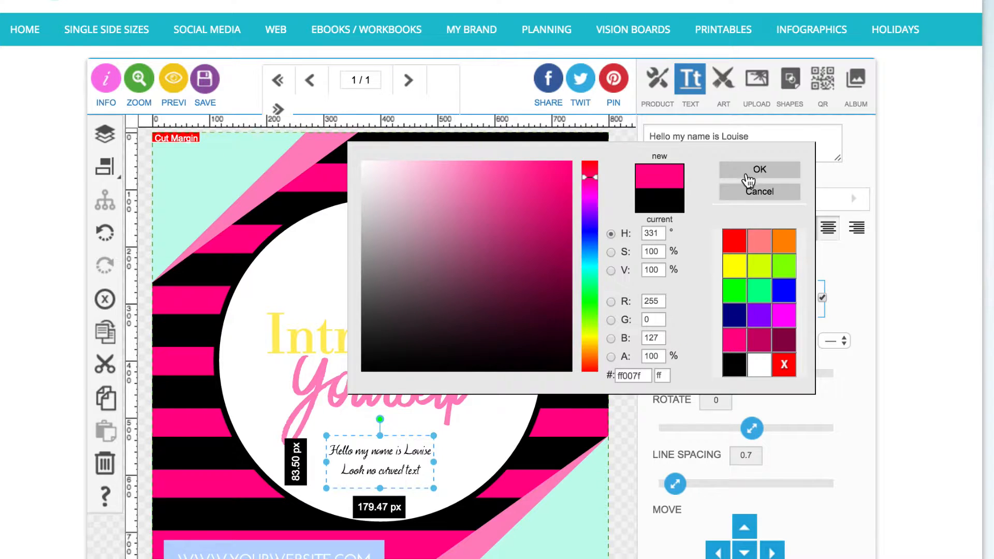
pyautogui.click(748, 171)
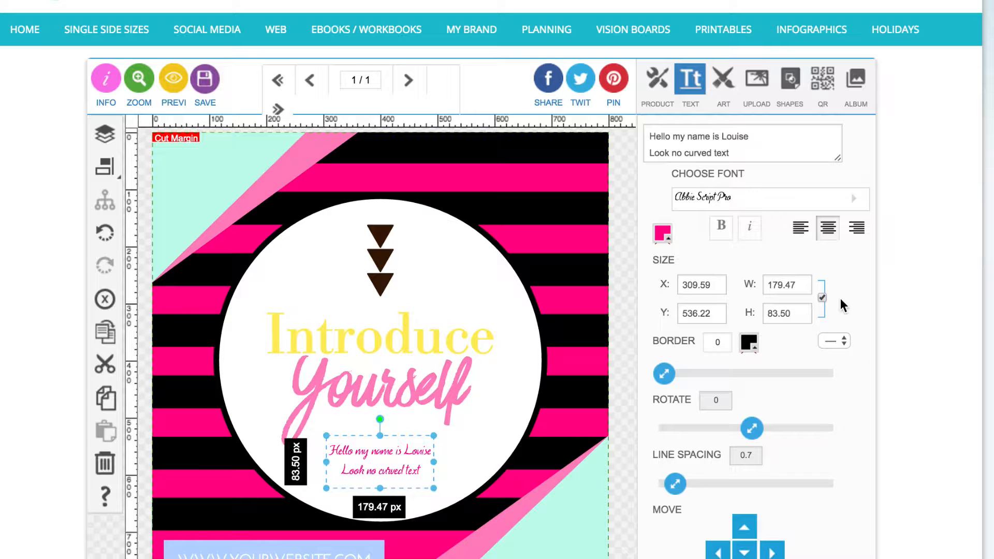
# Resize the two-line text with its proportions locked to about 184 x 86 px
pyautogui.click(822, 298)
pyautogui.moveTo(434, 435)
pyautogui.mouseDown()
pyautogui.moveTo(499, 423)
pyautogui.moveTo(573, 381)
pyautogui.moveTo(444, 430)
pyautogui.mouseUp()
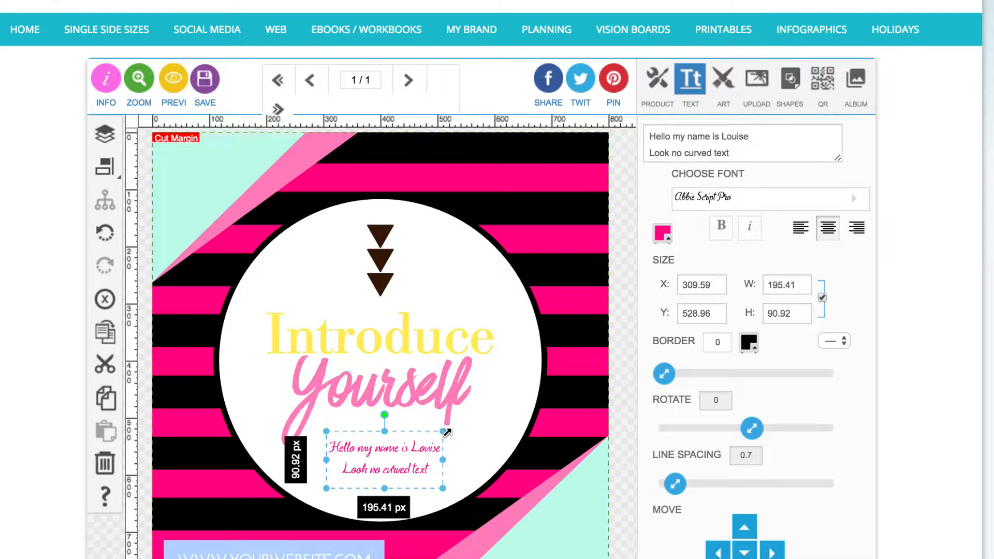
pyautogui.moveTo(446, 432)
pyautogui.mouseDown()
pyautogui.moveTo(543, 381)
pyautogui.moveTo(435, 452)
pyautogui.moveTo(464, 421)
pyautogui.moveTo(439, 435)
pyautogui.mouseUp()
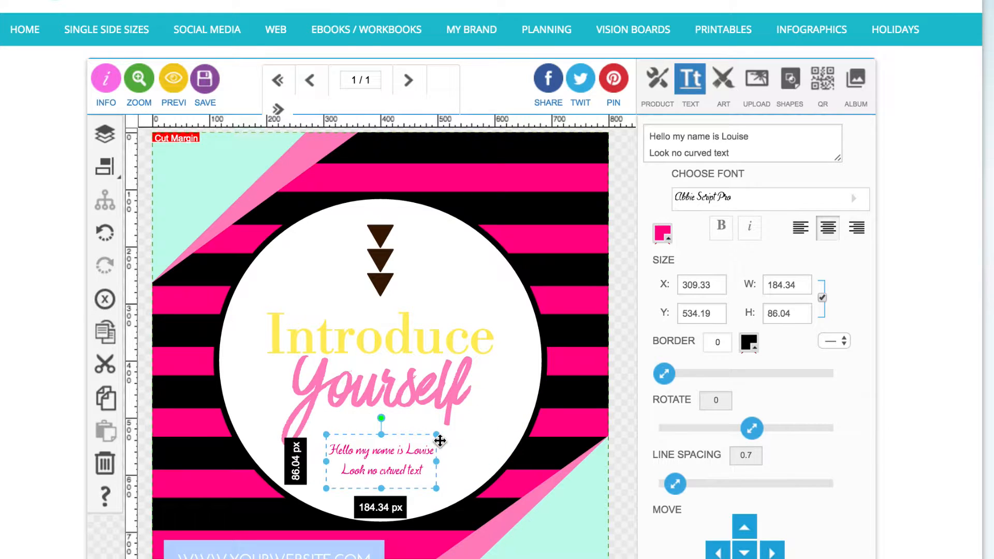
# Try stretching the two-line text to about 255 x 158 px with its proportions unlocked, undo the stretch and lock the proportions again
pyautogui.click(822, 298)
pyautogui.moveTo(444, 435); pyautogui.dragTo(481, 389)
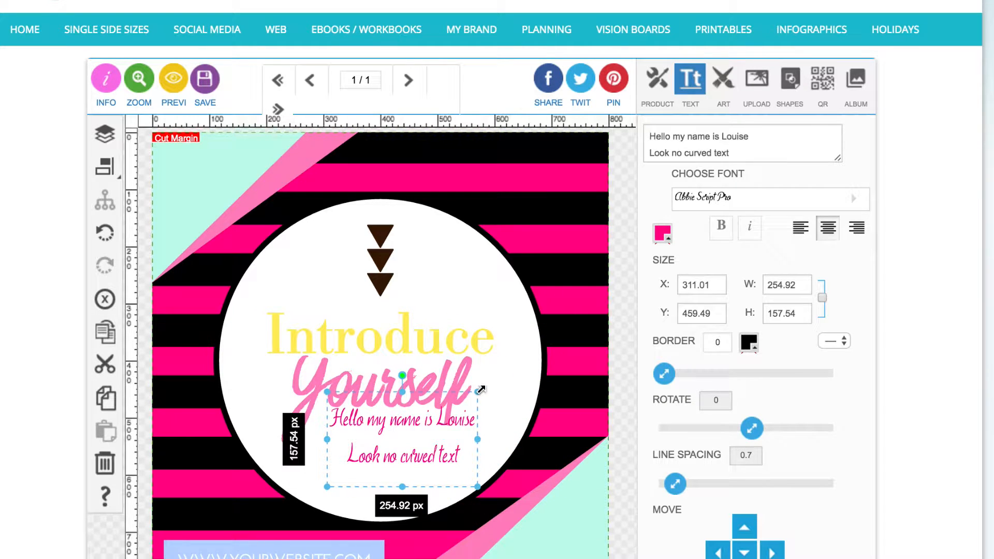
pyautogui.click(105, 233)
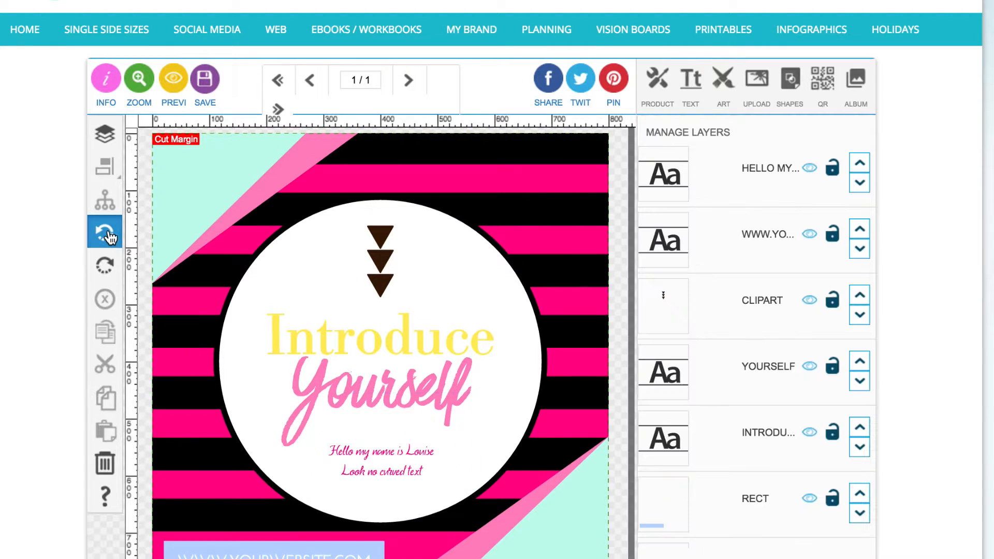
pyautogui.click(418, 473)
pyautogui.click(822, 298)
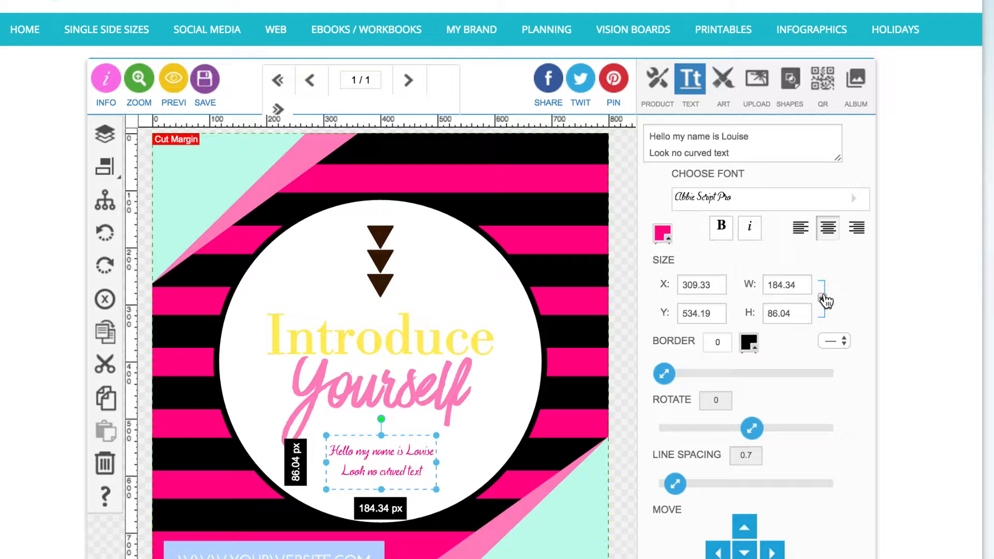
# Browse the art categories and the January Bundle (Numbers) artwork, and display the January Bundle (Planning Elements) category
pyautogui.scroll(-1, 823, 302)
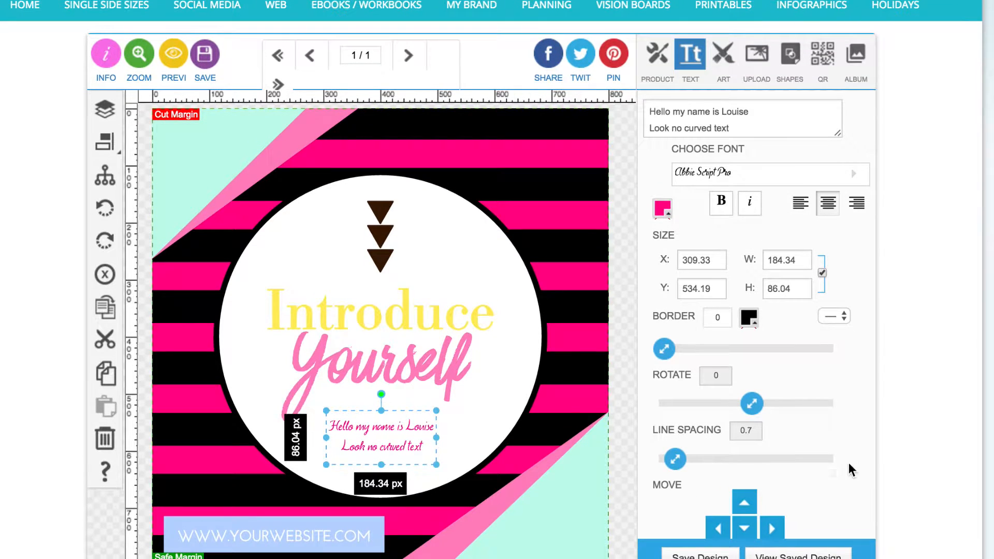
pyautogui.scroll(2, 849, 462)
pyautogui.scroll(-2, 846, 372)
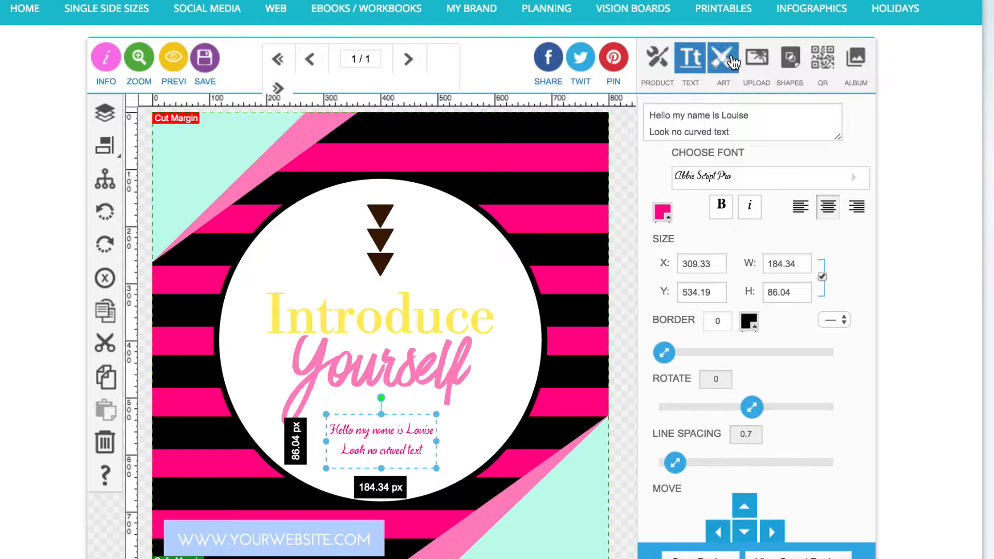
pyautogui.click(733, 62)
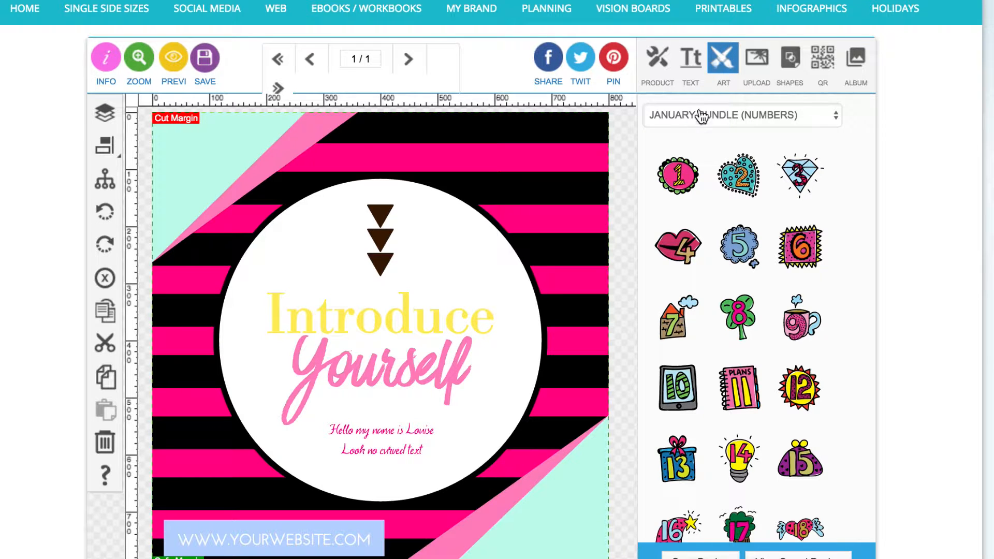
pyautogui.click(727, 115)
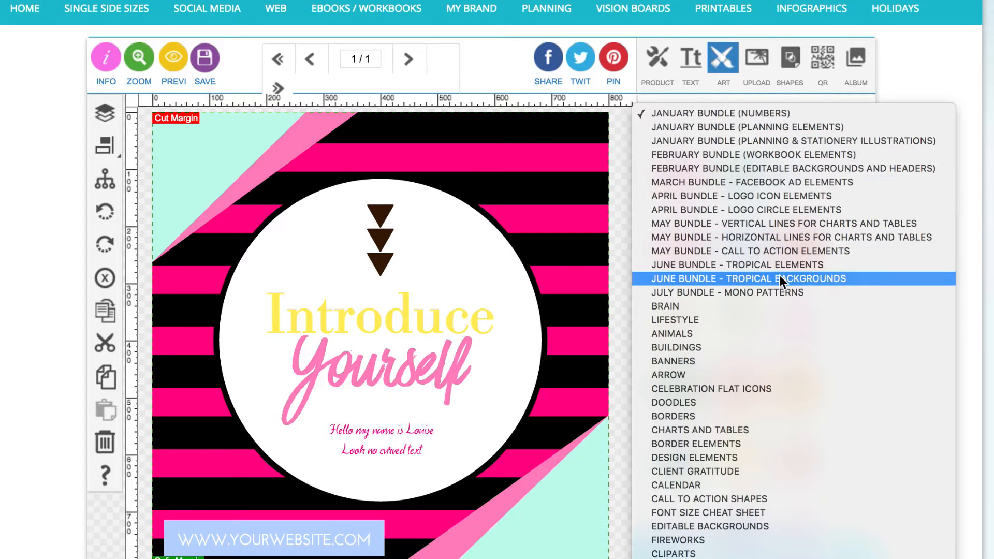
pyautogui.click(756, 113)
pyautogui.scroll(-6, 760, 228)
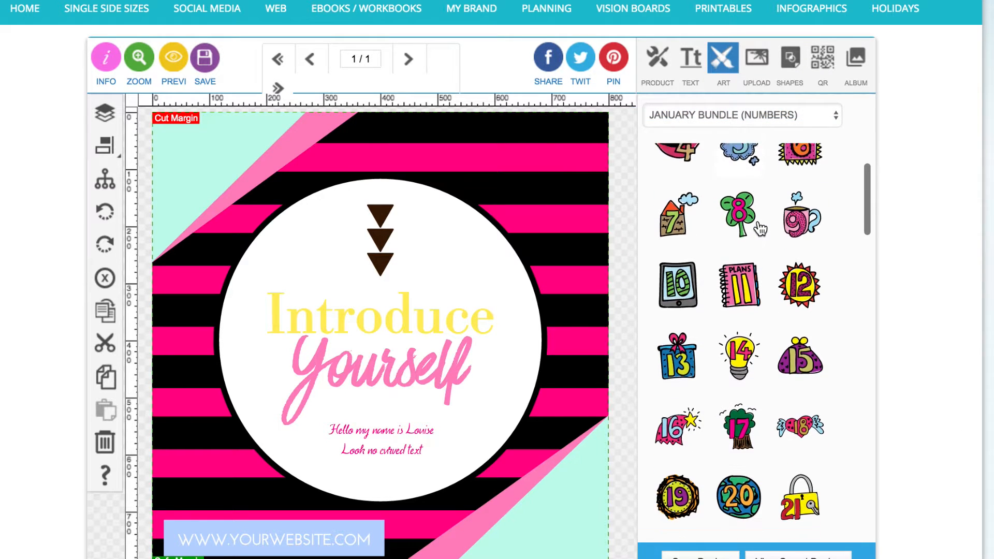
pyautogui.scroll(-10, 760, 227)
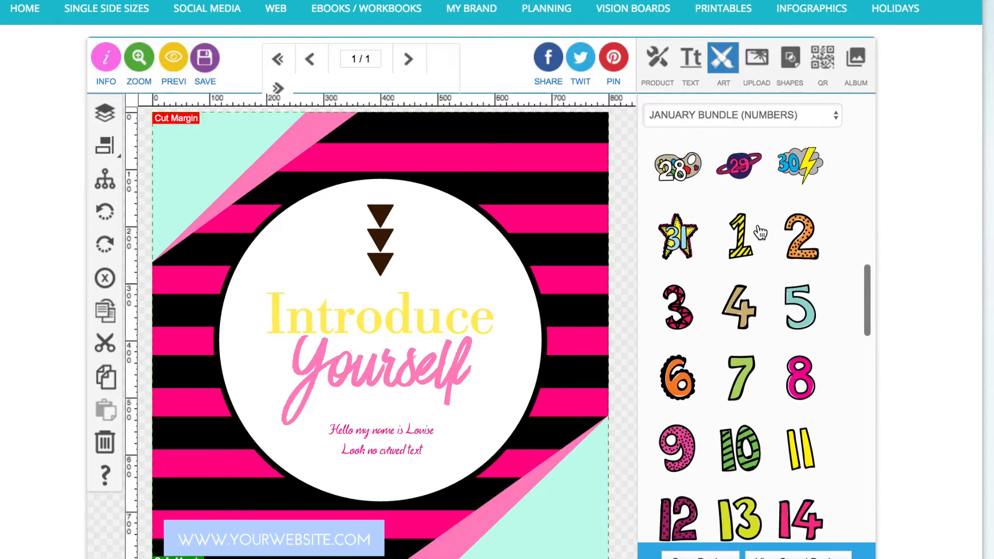
pyautogui.scroll(-5, 759, 230)
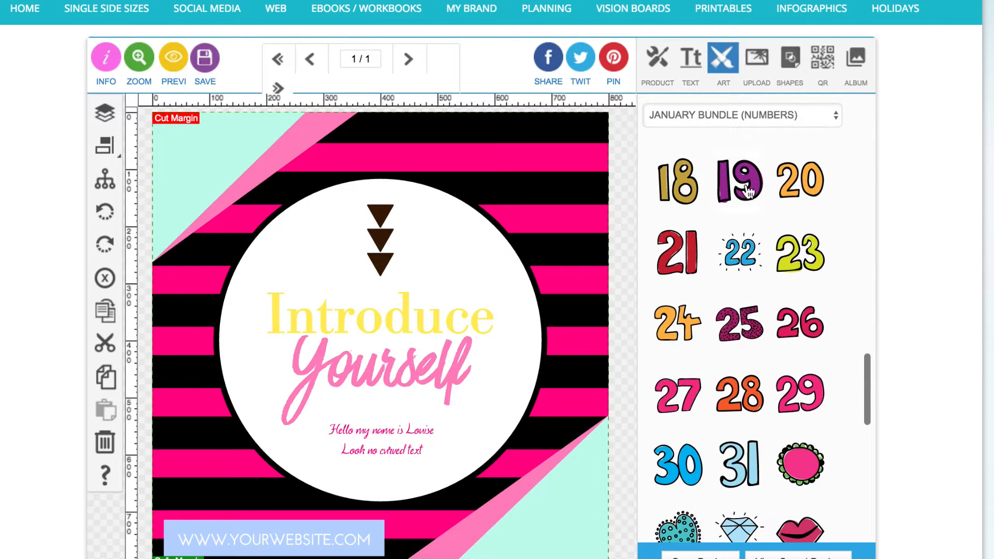
pyautogui.click(709, 115)
pyautogui.click(703, 127)
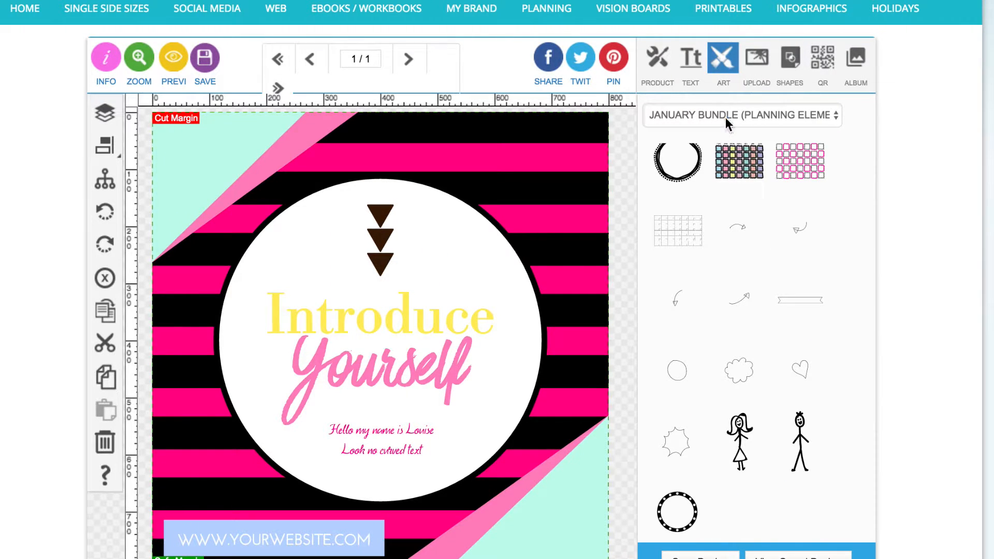
# Display the January Bundle (Planning & Stationery Illustrations) art category and look through its artwork
pyautogui.click(725, 117)
pyautogui.click(723, 130)
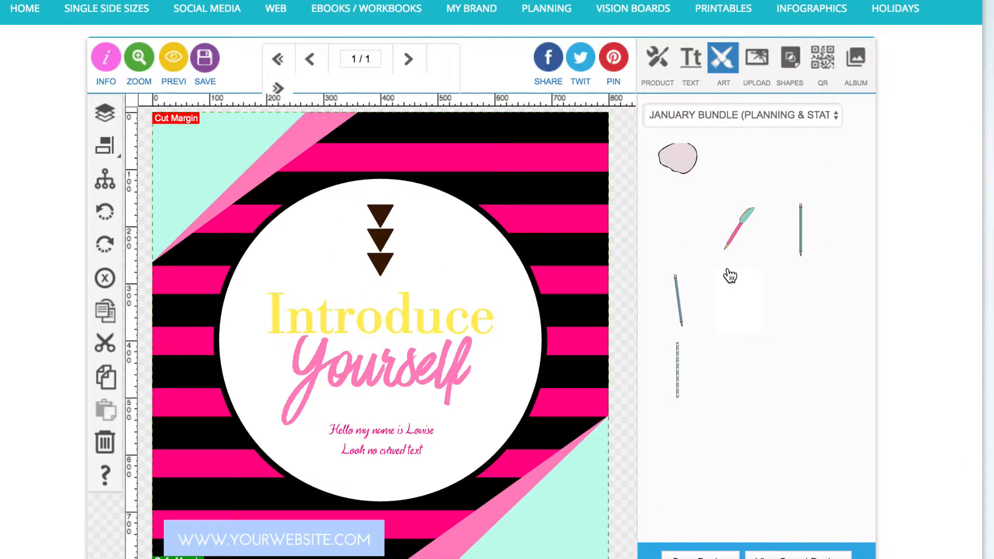
pyautogui.scroll(2, 730, 276)
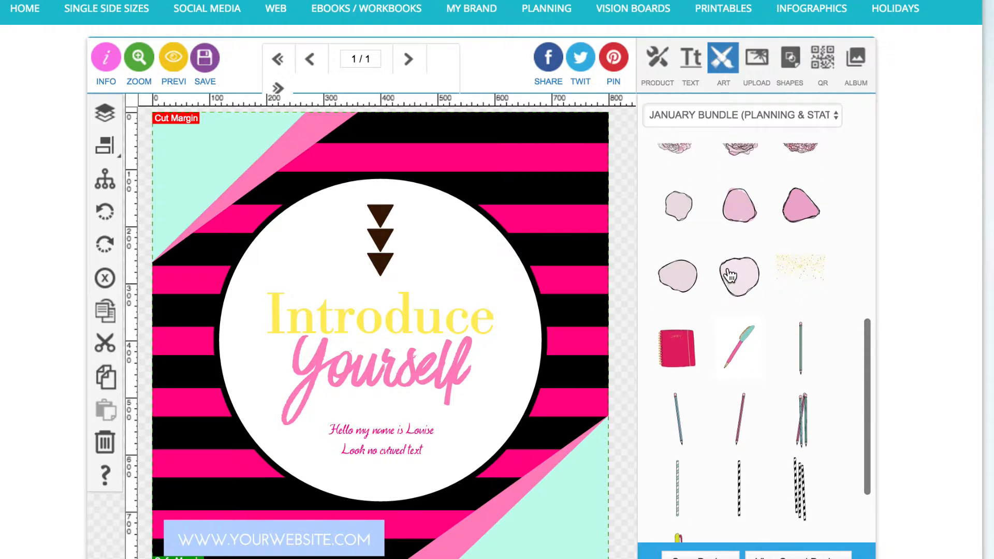
pyautogui.scroll(-3, 730, 276)
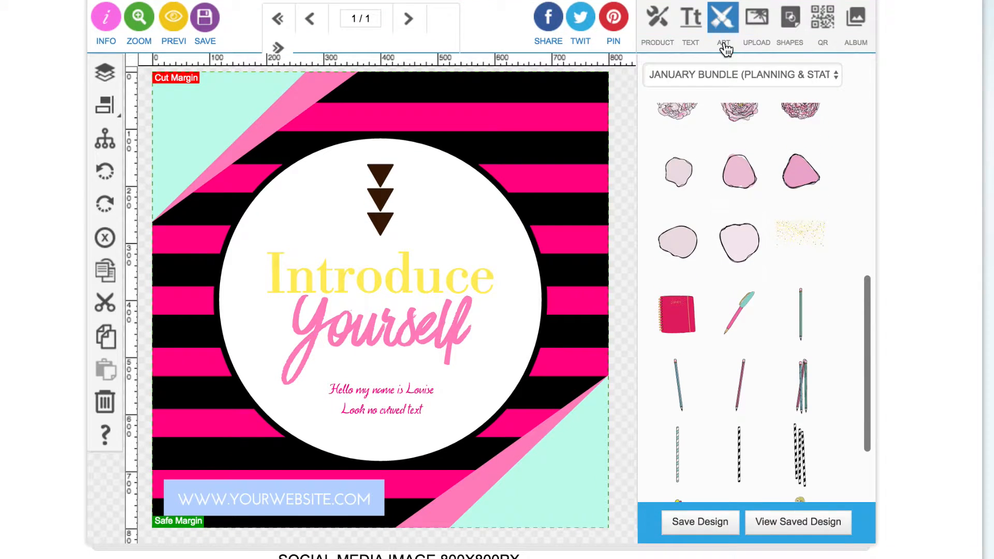
# Browse the February Bundle (Workbook Elements) artwork, and display the February Bundle (Editable Backgrounds and Headers) category
pyautogui.click(716, 73)
pyautogui.click(709, 86)
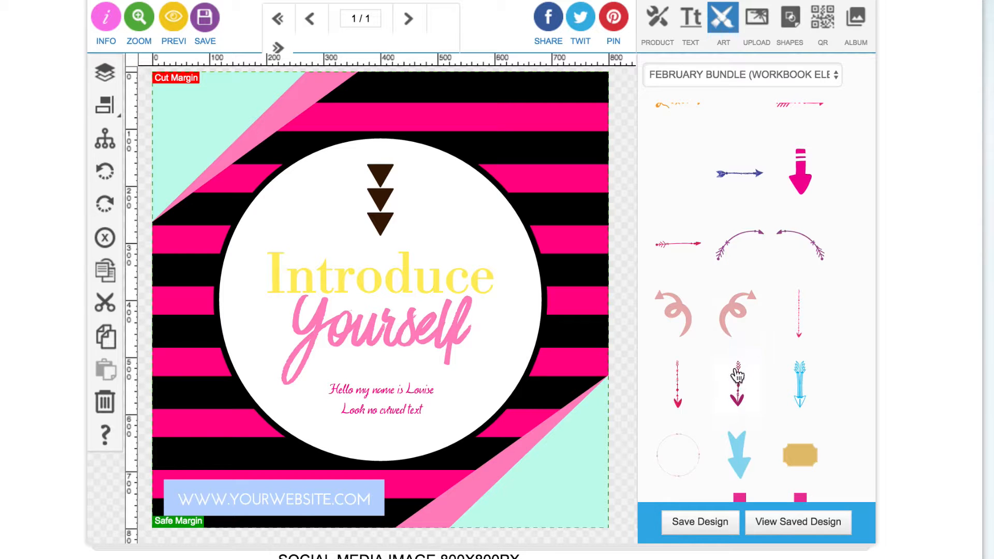
pyautogui.scroll(-5, 772, 320)
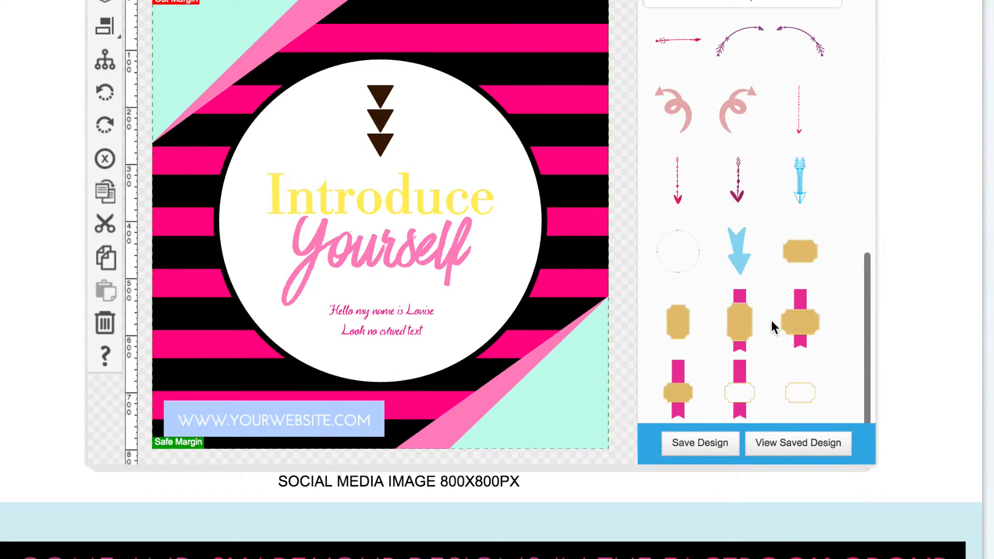
pyautogui.scroll(5, 615, 385)
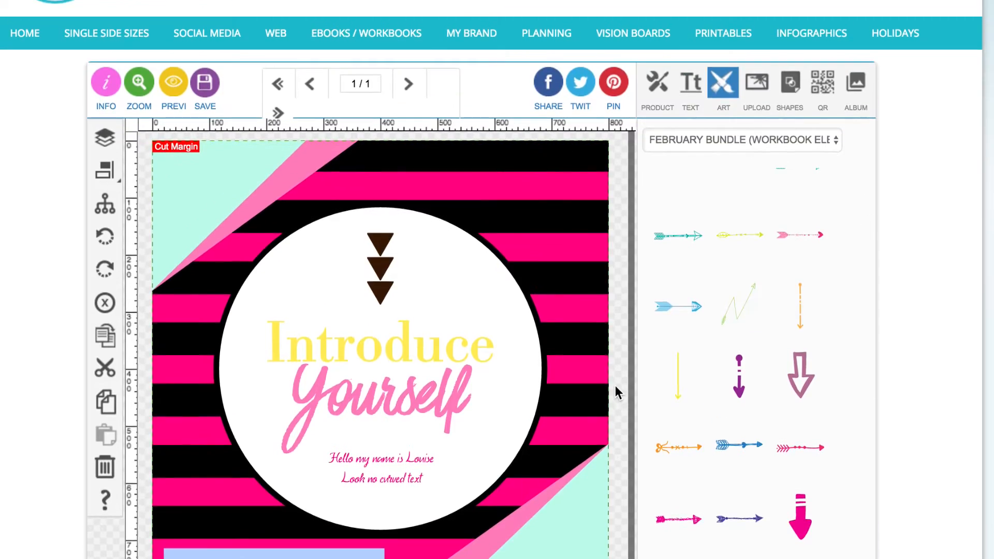
pyautogui.click(705, 144)
pyautogui.click(705, 152)
pyautogui.scroll(-3, 571, 209)
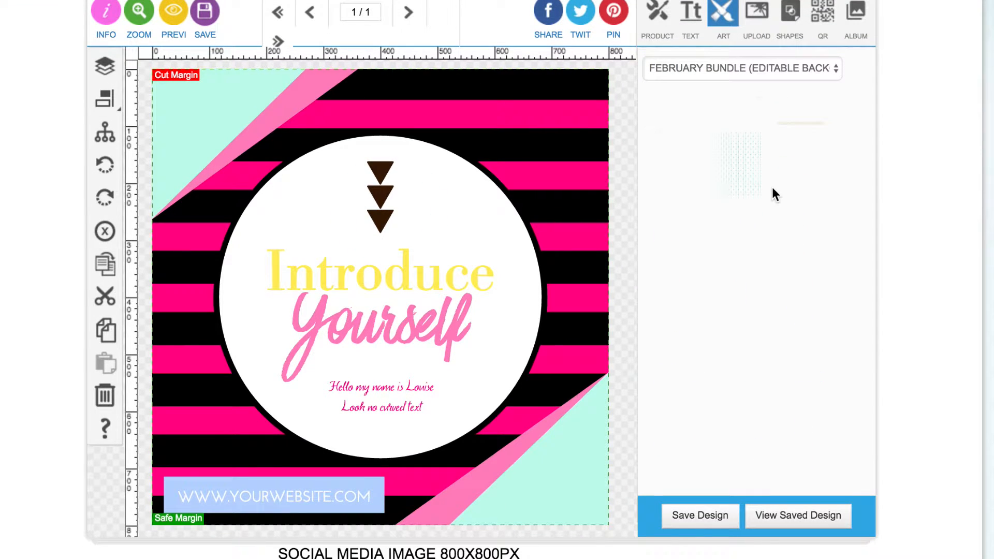
# Display the March Bundle - Facebook Ad Elements art category and look through its artwork
pyautogui.click(713, 74)
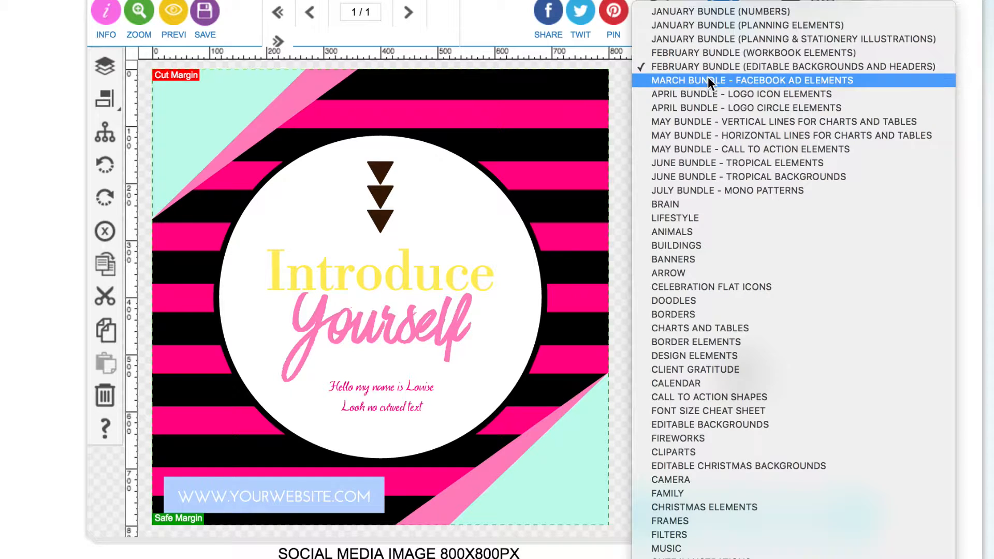
pyautogui.click(709, 91)
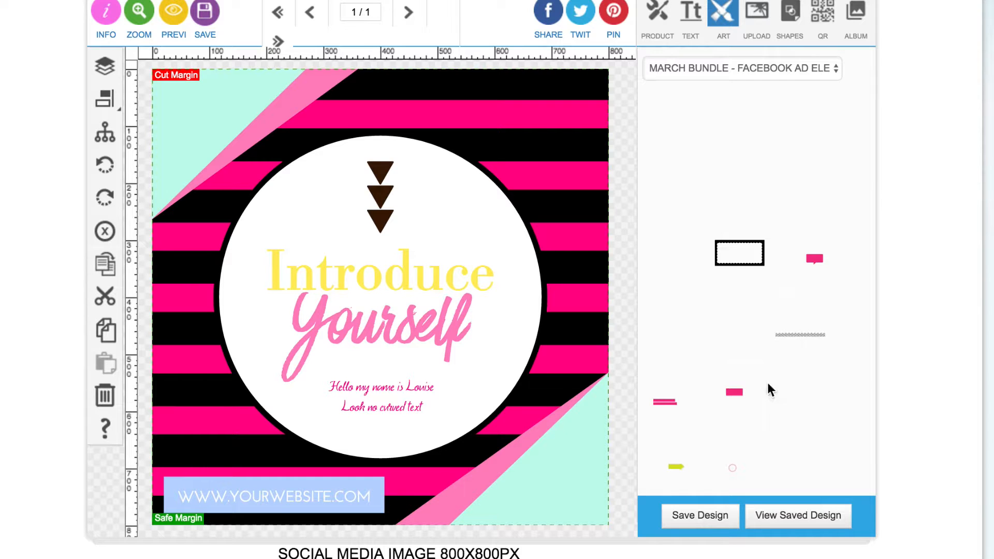
pyautogui.scroll(-1, 710, 147)
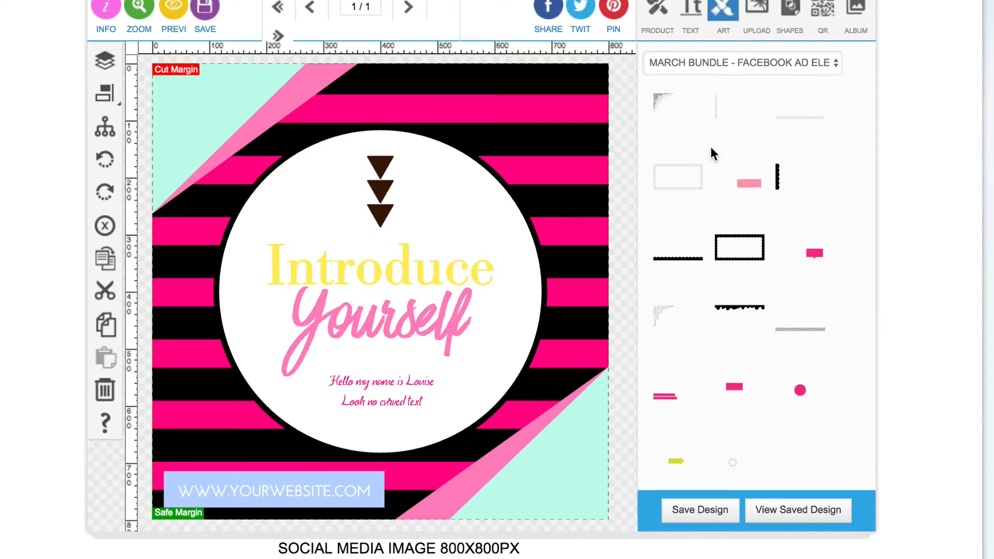
pyautogui.scroll(3, 711, 150)
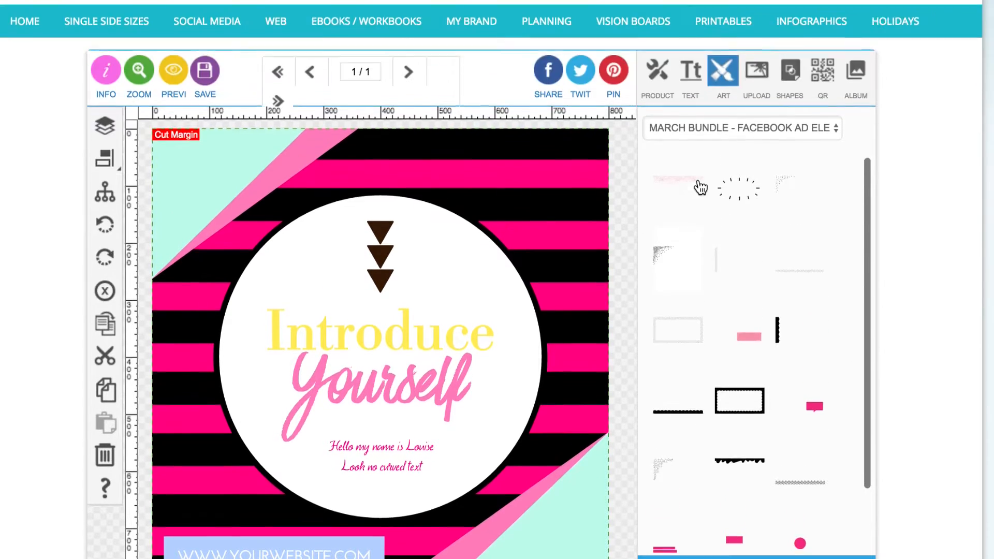
pyautogui.scroll(-2, 598, 284)
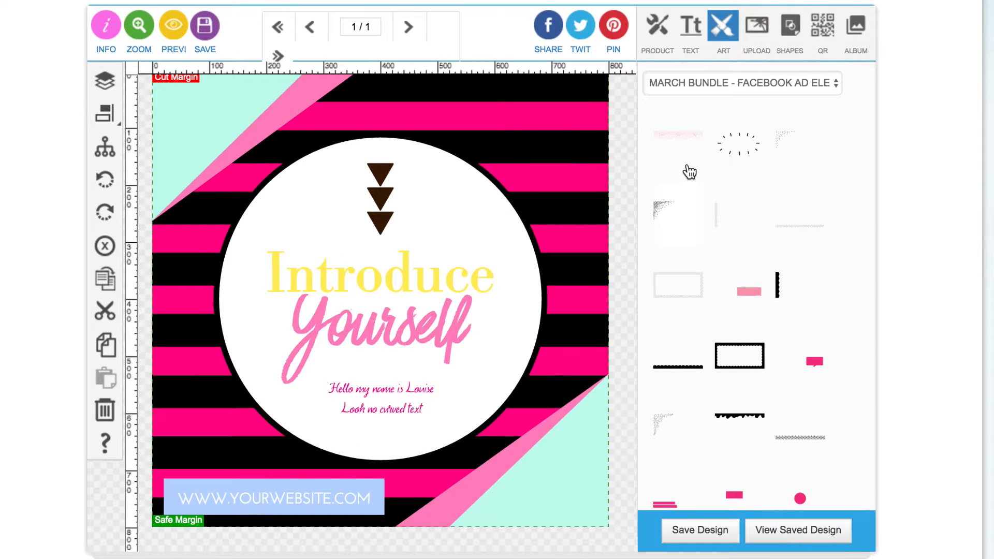
# Browse the April Bundle artwork in the Logo Icon Elements category and in the Logo Circle Elements category
pyautogui.click(713, 82)
pyautogui.click(714, 92)
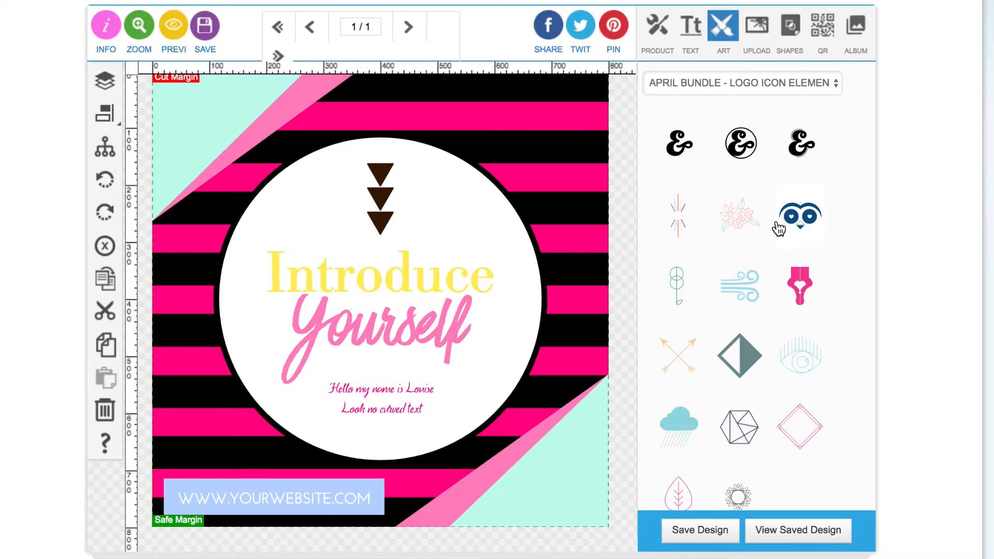
pyautogui.scroll(-1, 778, 229)
pyautogui.scroll(-2, 778, 229)
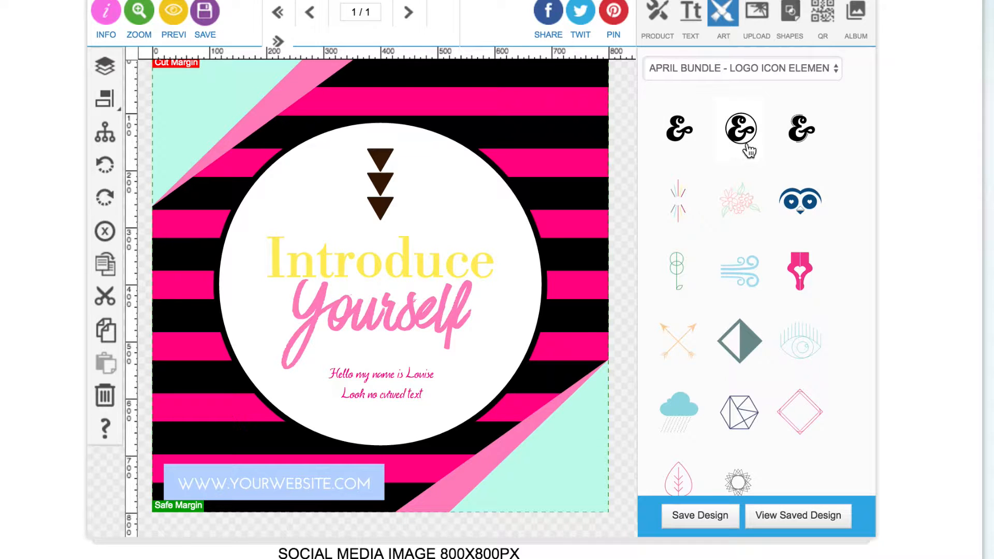
pyautogui.click(706, 69)
pyautogui.click(704, 76)
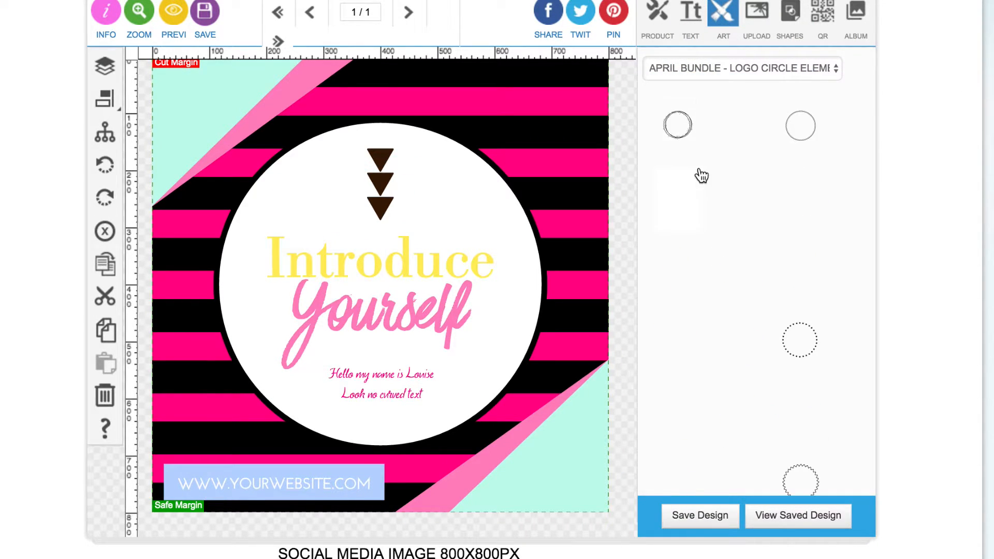
pyautogui.scroll(-2, 702, 199)
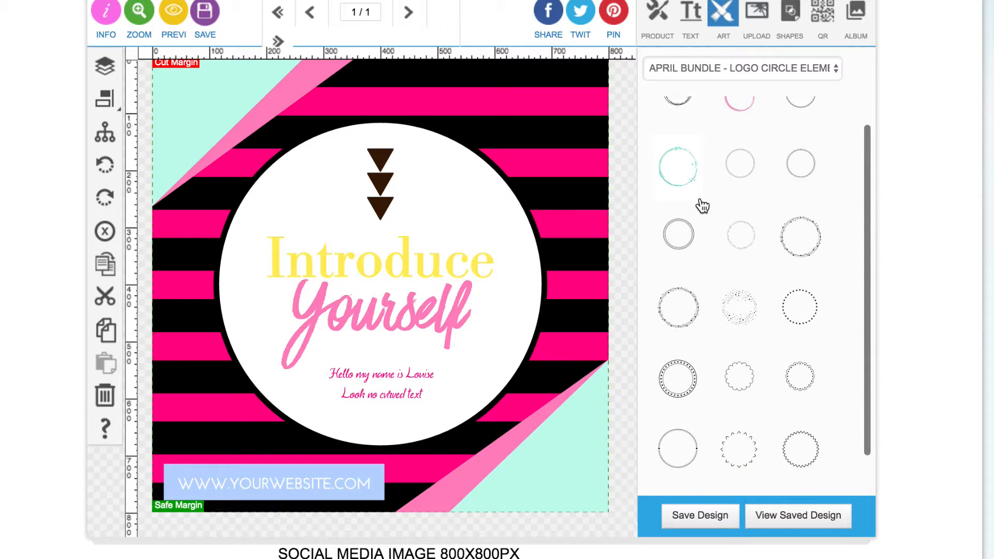
pyautogui.scroll(2, 702, 206)
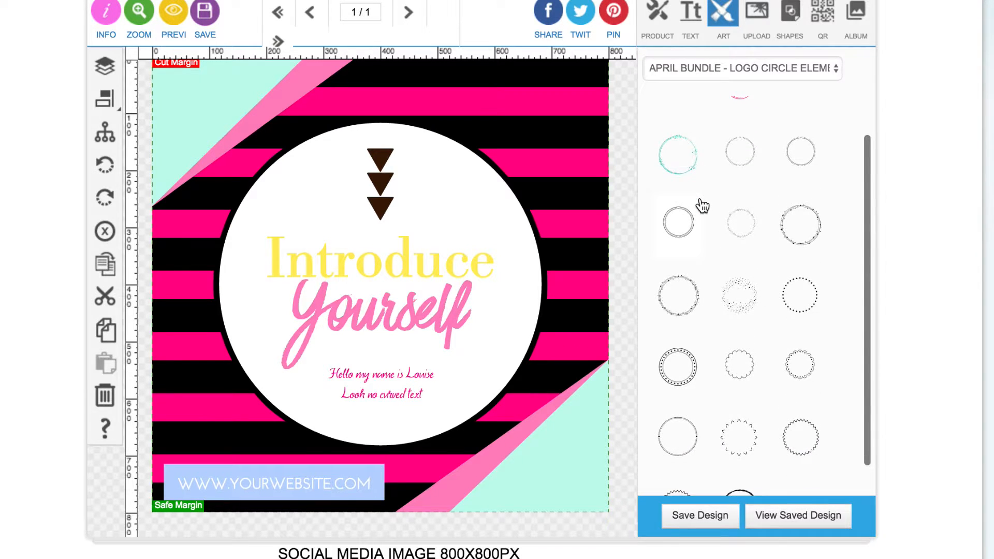
pyautogui.scroll(-1, 702, 206)
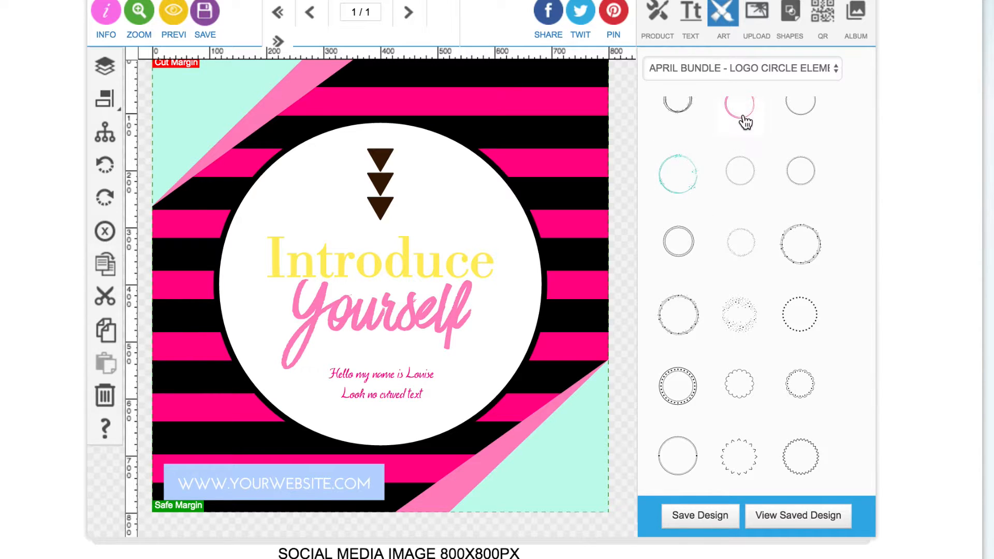
# Browse the May Bundle vertical lines for charts and tables, and display the matching horizontal lines category
pyautogui.click(749, 71)
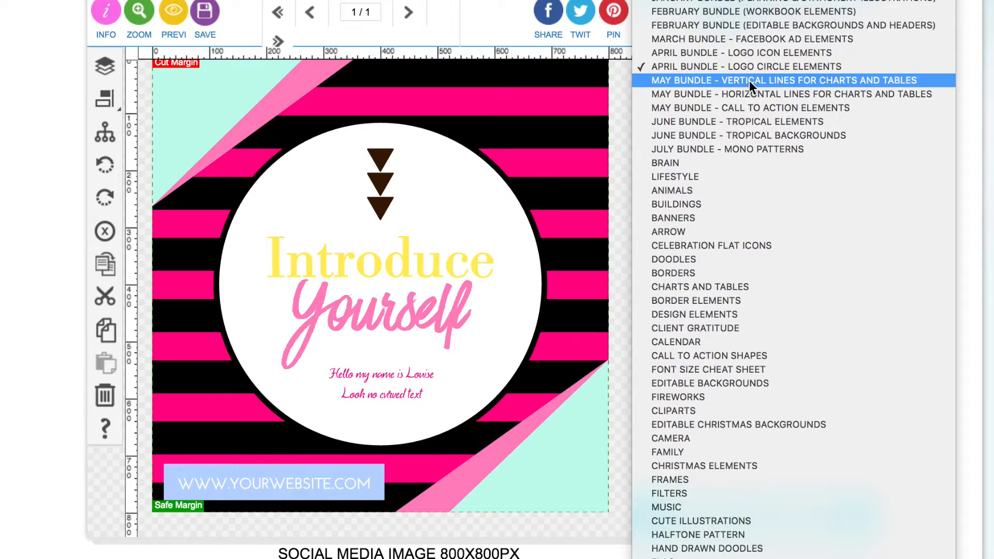
pyautogui.click(750, 80)
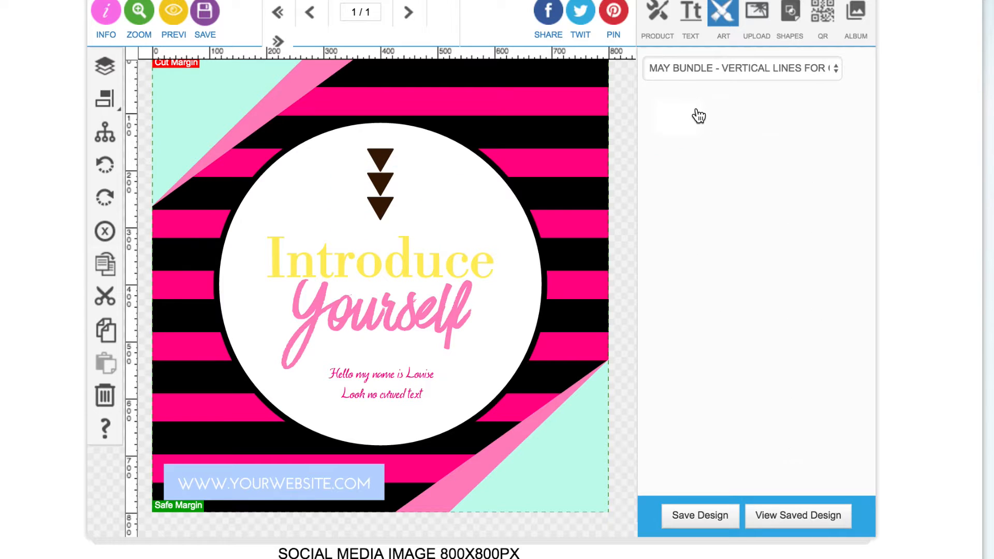
pyautogui.scroll(-1, 712, 146)
pyautogui.scroll(1, 713, 147)
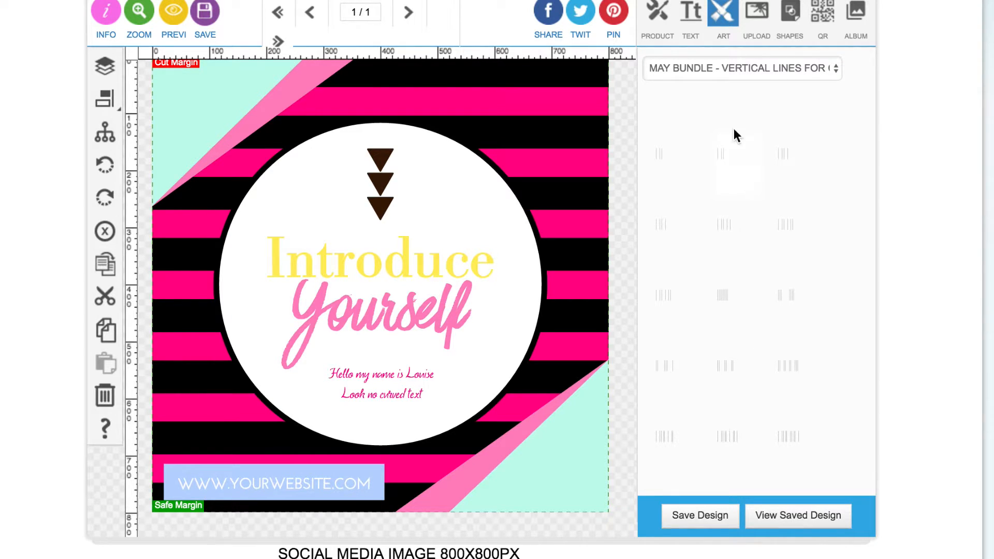
pyautogui.click(725, 73)
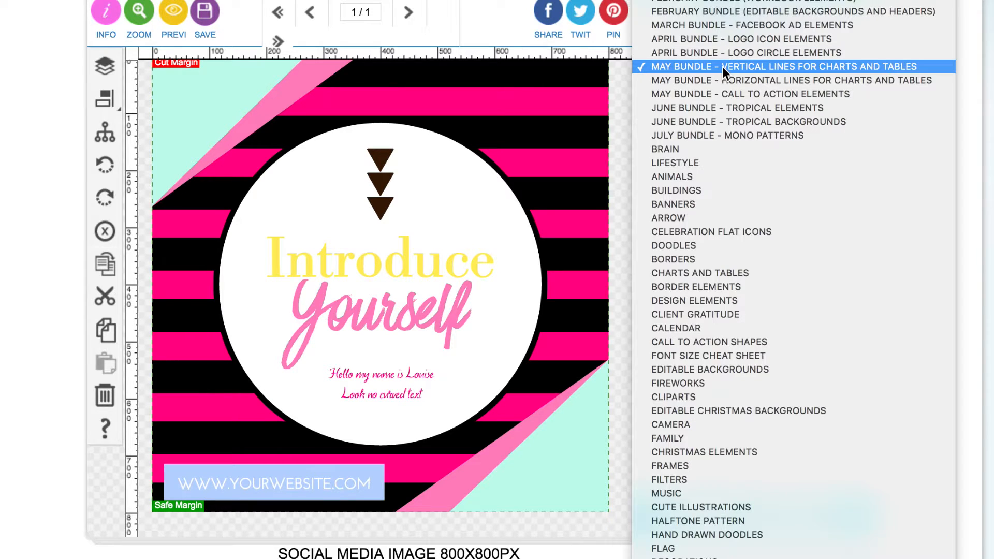
pyautogui.click(723, 72)
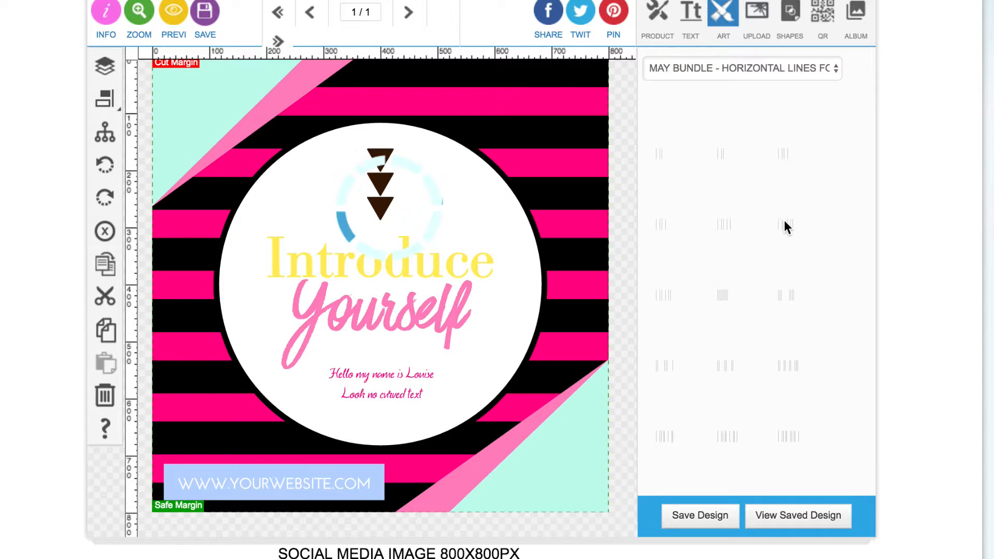
# Display the May Bundle - Call to Action Elements art category and look through its artwork
pyautogui.click(727, 72)
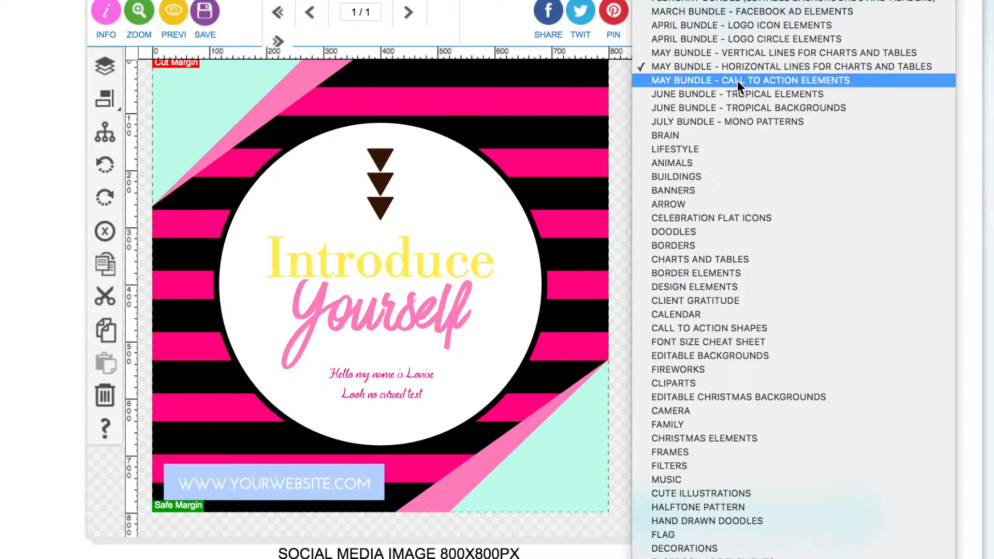
pyautogui.click(738, 81)
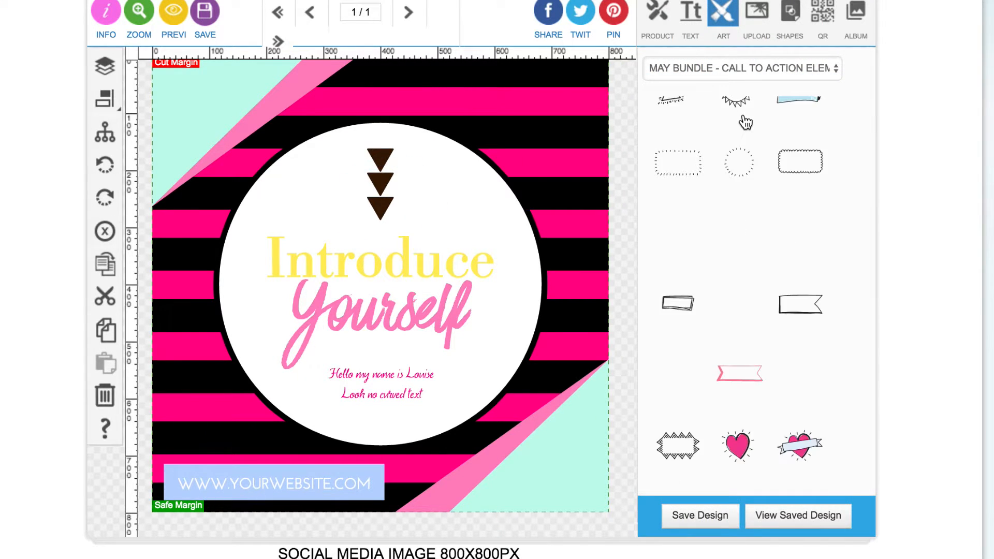
pyautogui.scroll(-3, 745, 123)
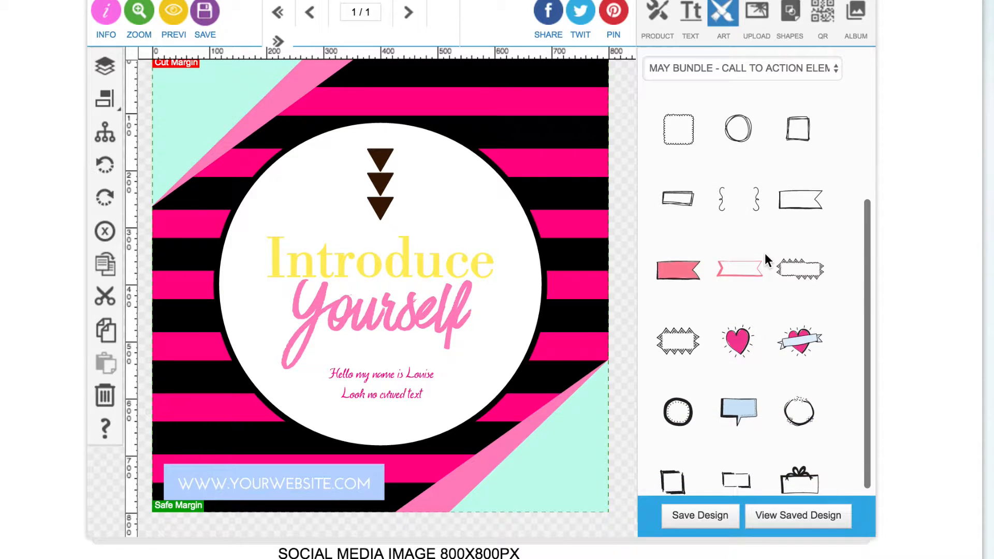
pyautogui.scroll(5, 764, 253)
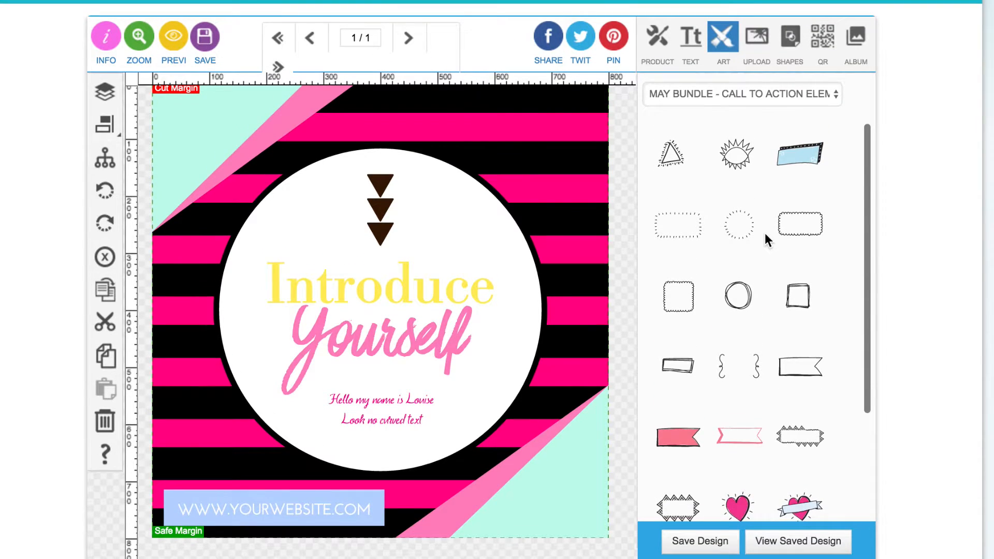
pyautogui.scroll(-1, 765, 233)
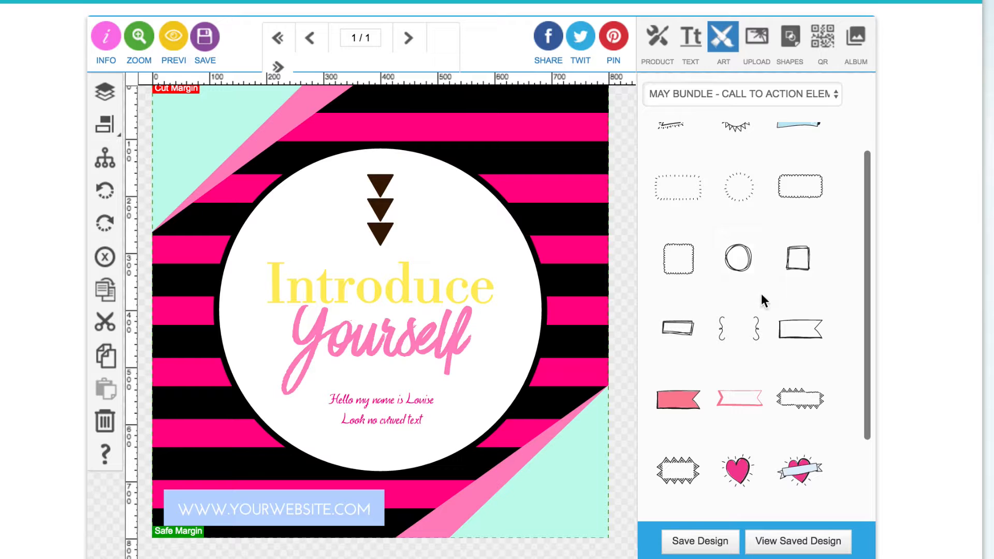
pyautogui.scroll(1, 761, 296)
pyautogui.scroll(-1, 761, 294)
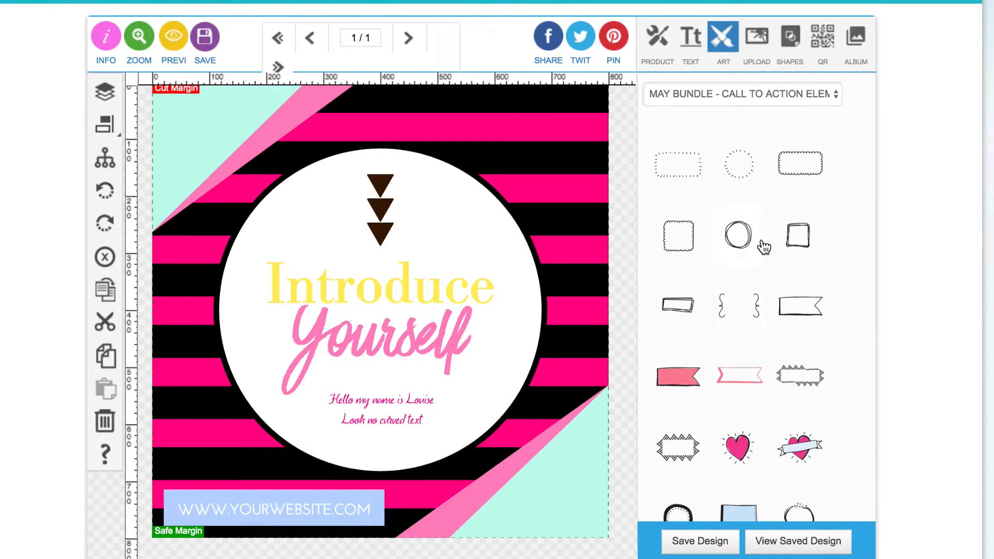
# View the June Bundle - Tropical Elements artwork and the June Bundle - Tropical Backgrounds patterns
pyautogui.click(728, 98)
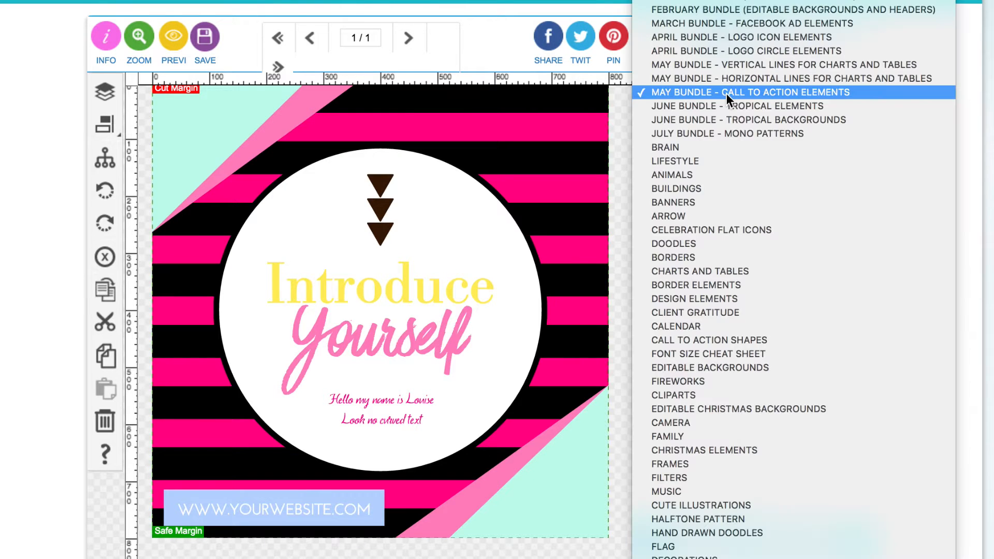
pyautogui.click(725, 105)
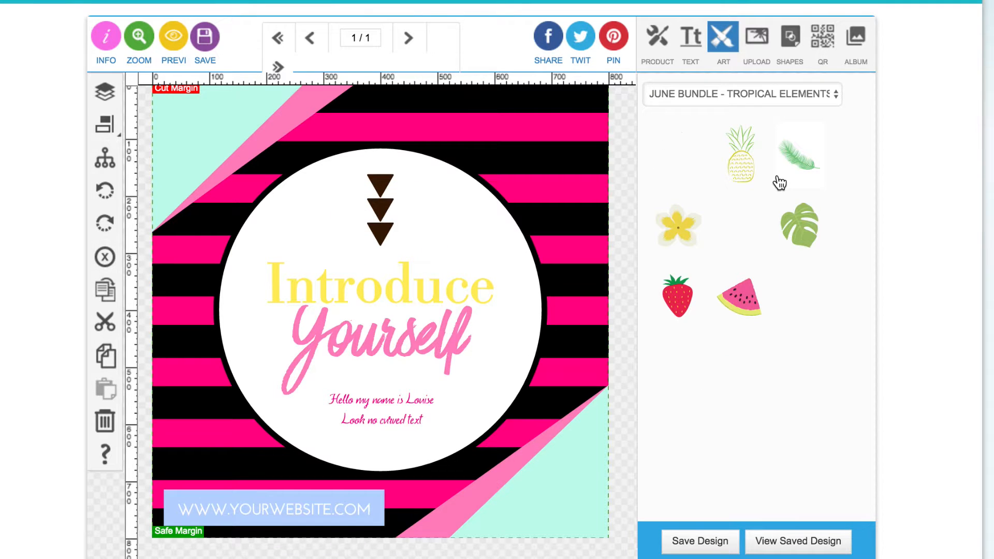
pyautogui.scroll(-1, 779, 183)
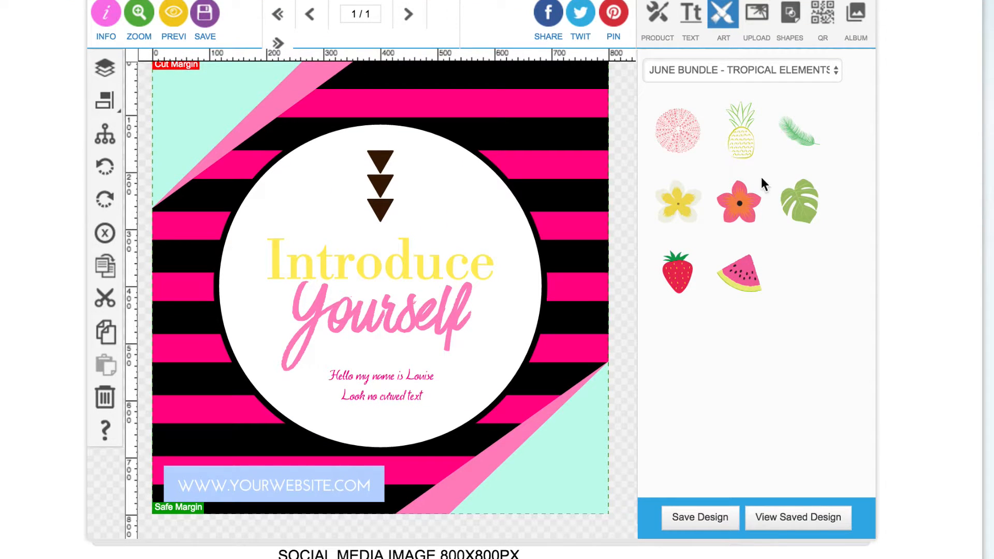
pyautogui.click(750, 72)
pyautogui.click(749, 78)
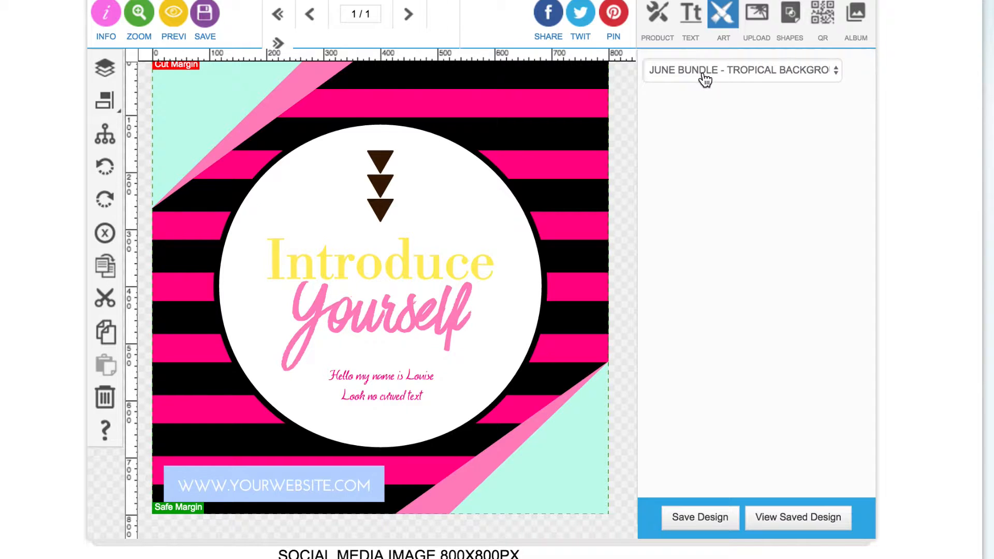
pyautogui.click(722, 72)
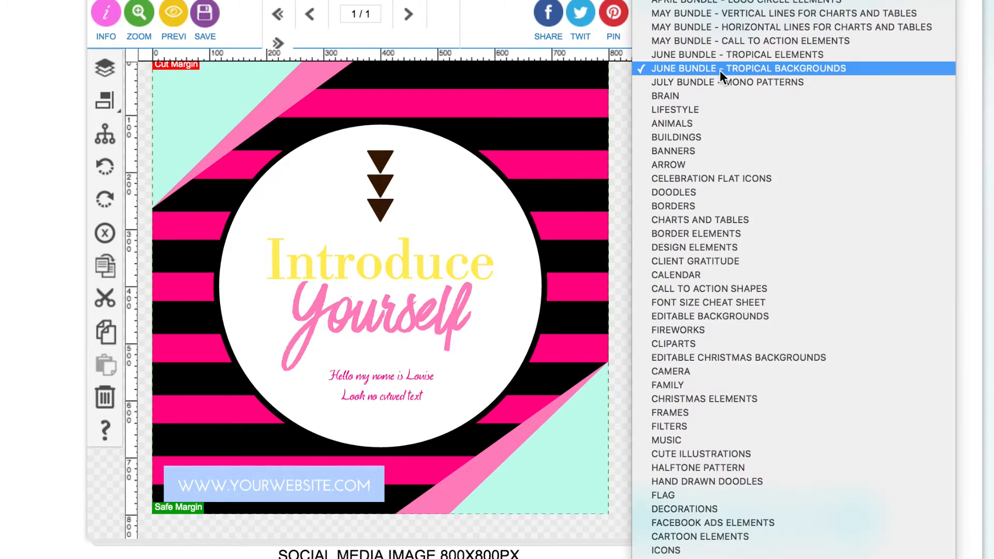
pyautogui.click(720, 70)
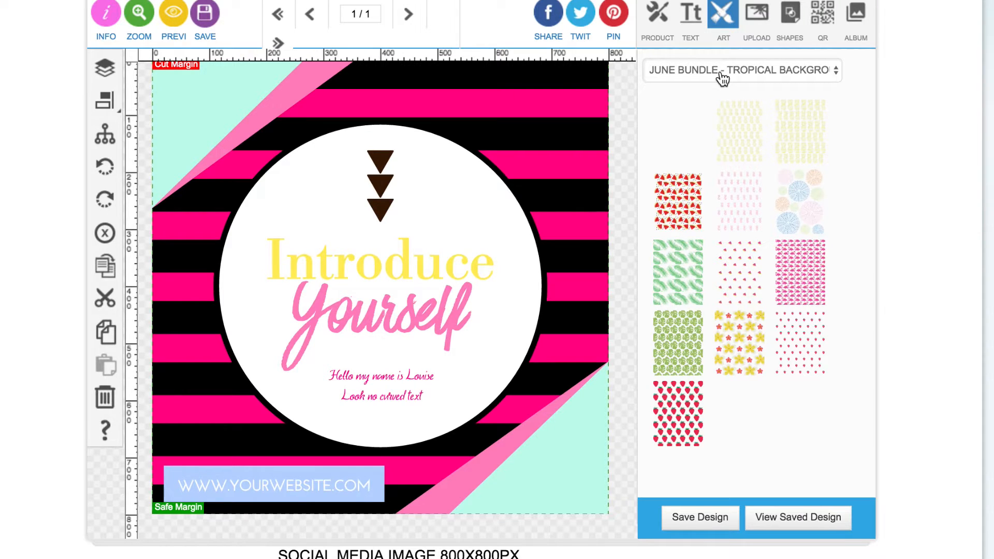
# Display the July Bundle - Mono Patterns art category and look at its patterns
pyautogui.click(754, 72)
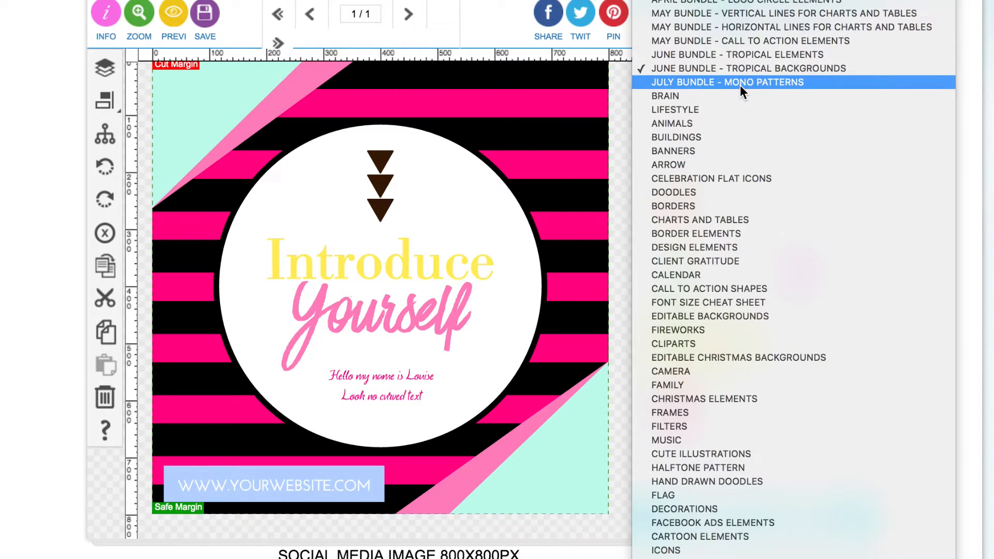
pyautogui.click(740, 82)
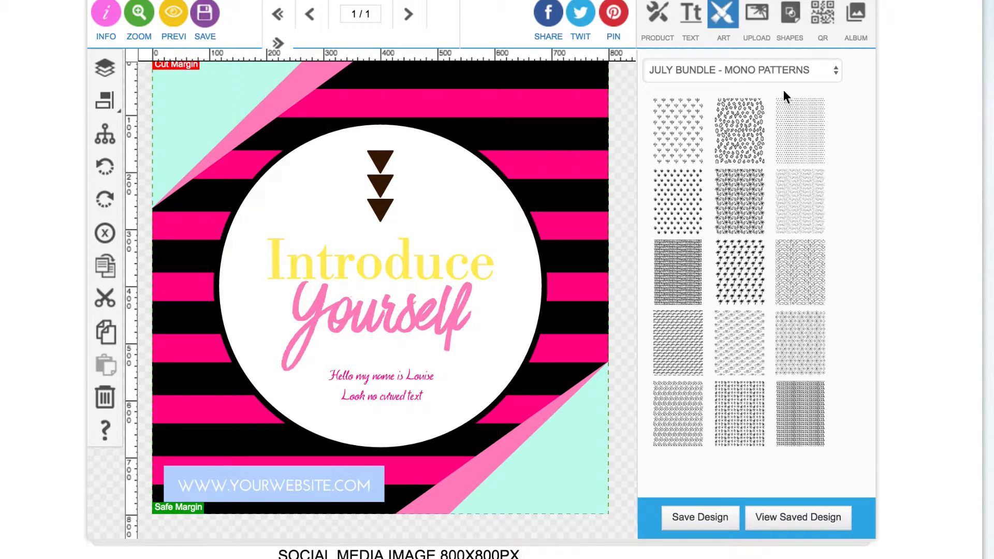
pyautogui.scroll(1, 634, 103)
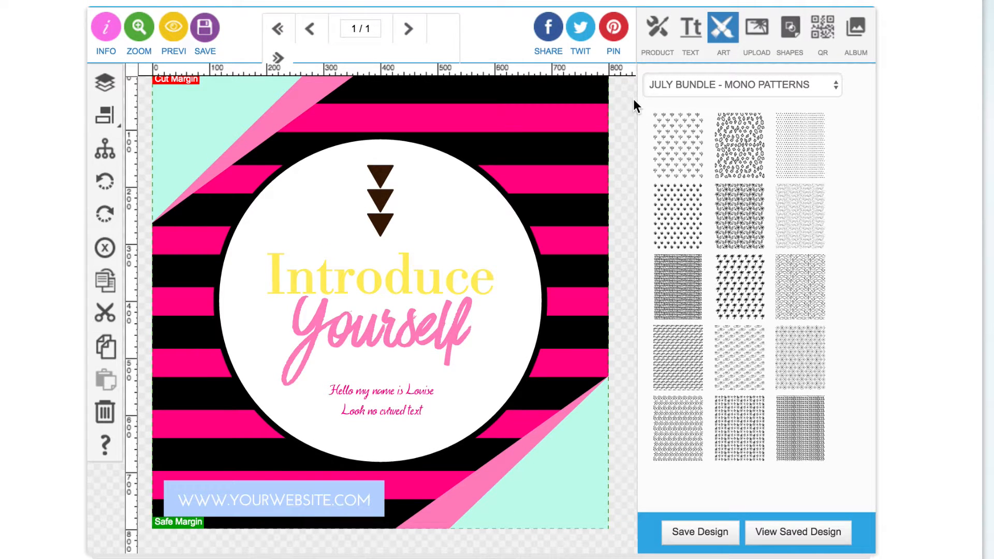
# Look through the remaining art library category names, keeping the July Bundle - Mono Patterns category displayed
pyautogui.click(711, 91)
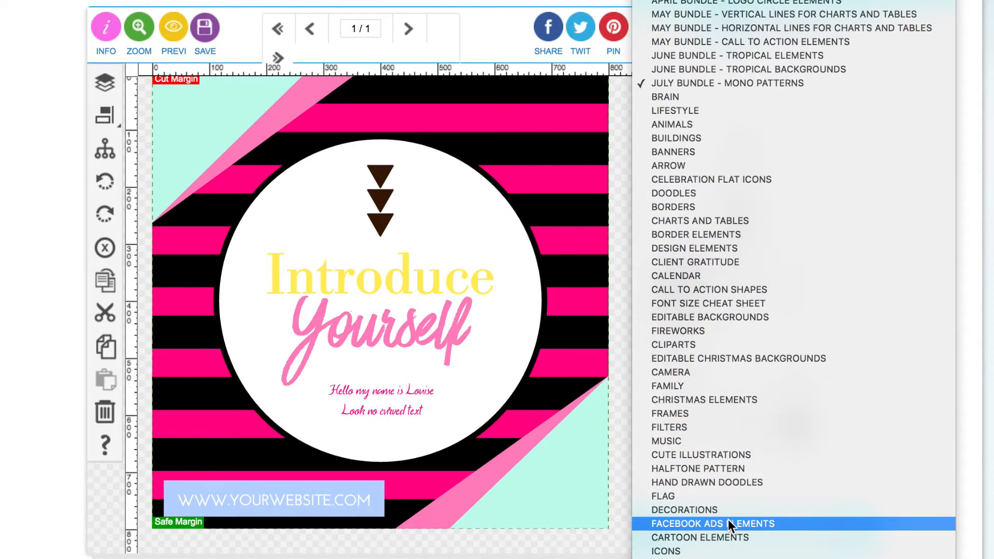
pyautogui.scroll(-5, 703, 365)
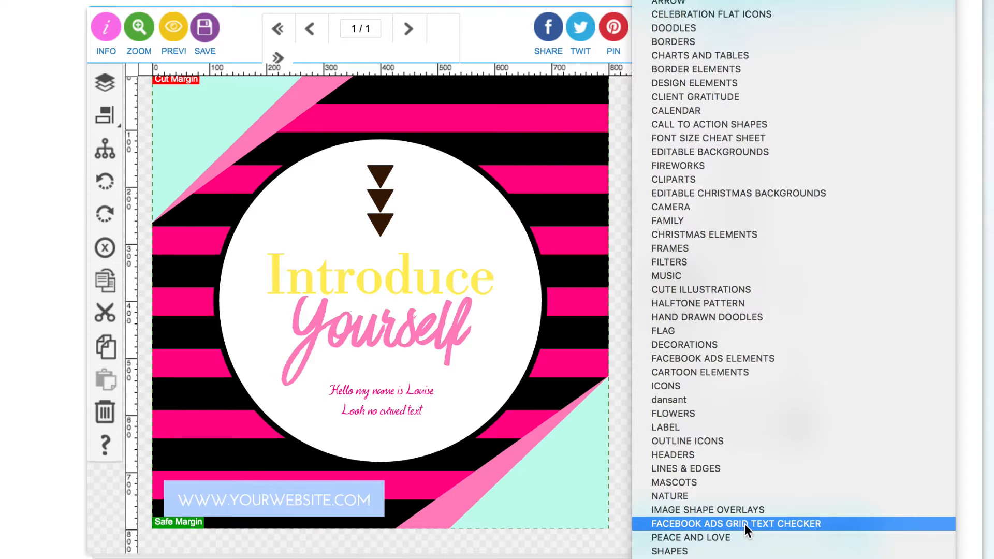
pyautogui.scroll(5, 744, 524)
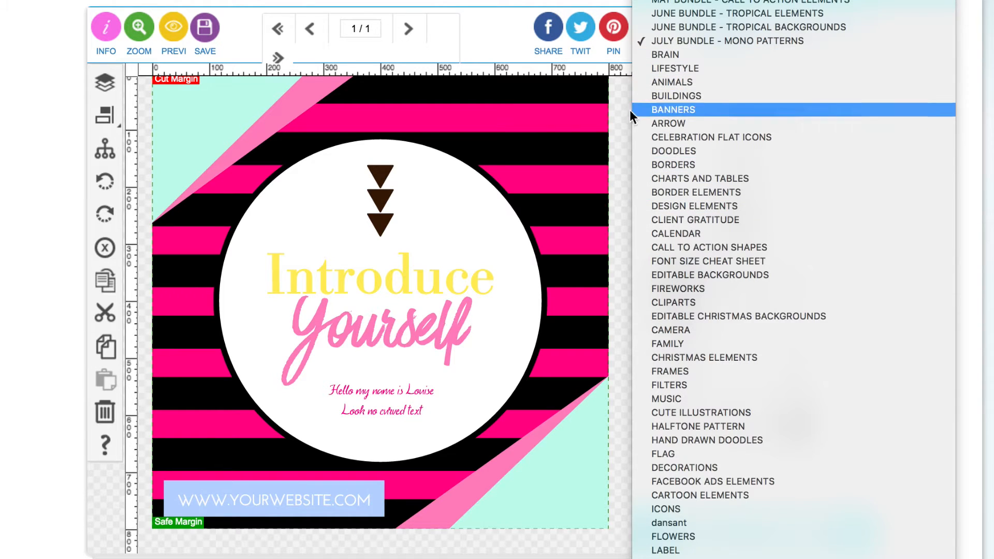
pyautogui.click(616, 112)
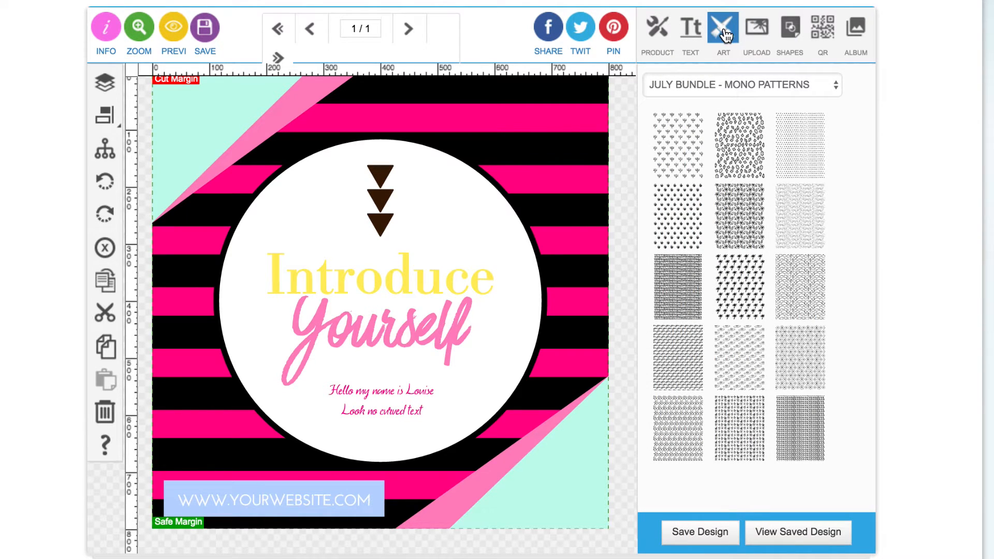
# Confirm having the rights to use uploaded images, then view the Add Image upload window and close it
pyautogui.click(756, 34)
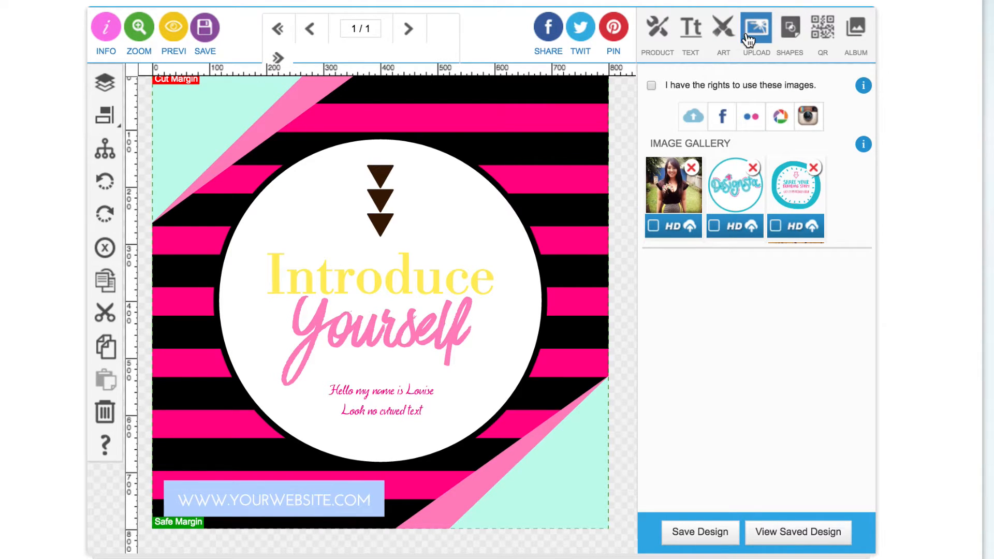
pyautogui.click(652, 86)
pyautogui.click(692, 118)
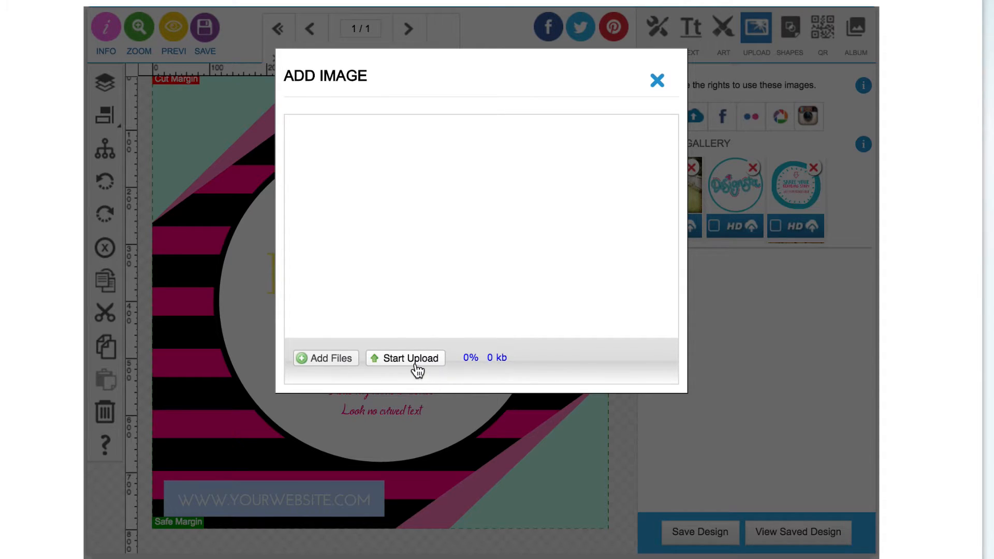
pyautogui.click(656, 81)
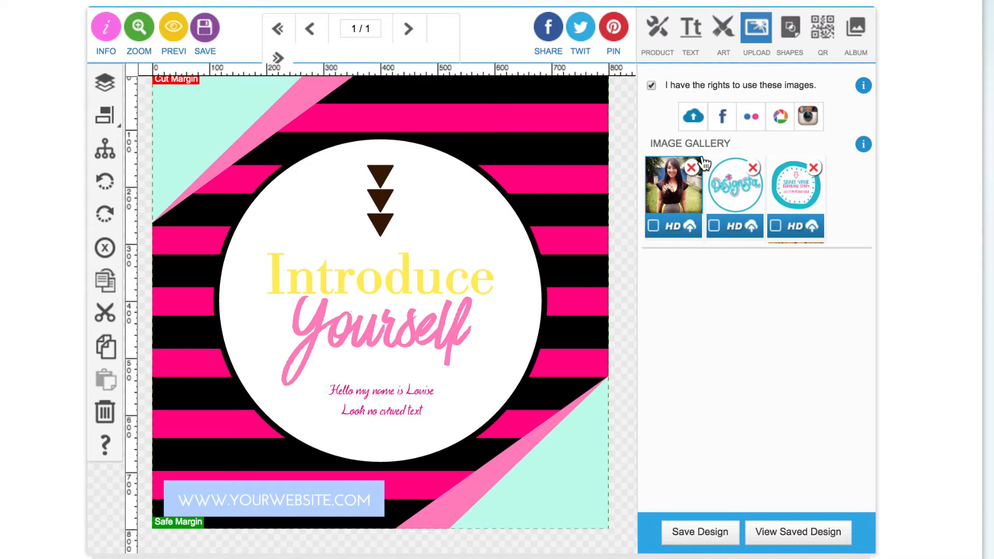
# Look through the previously uploaded pictures in the image gallery
pyautogui.scroll(-5, 703, 181)
pyautogui.scroll(6, 724, 165)
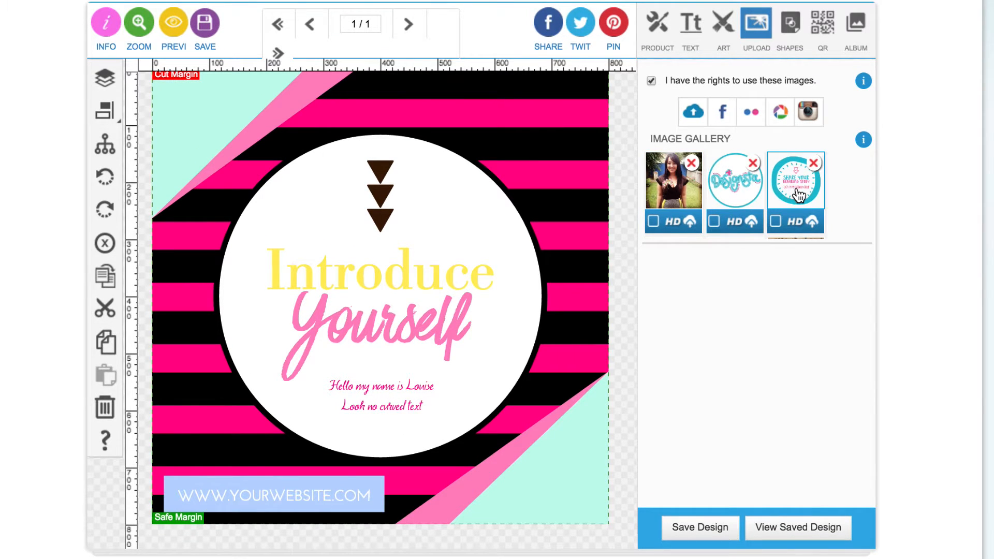
pyautogui.scroll(-8, 785, 195)
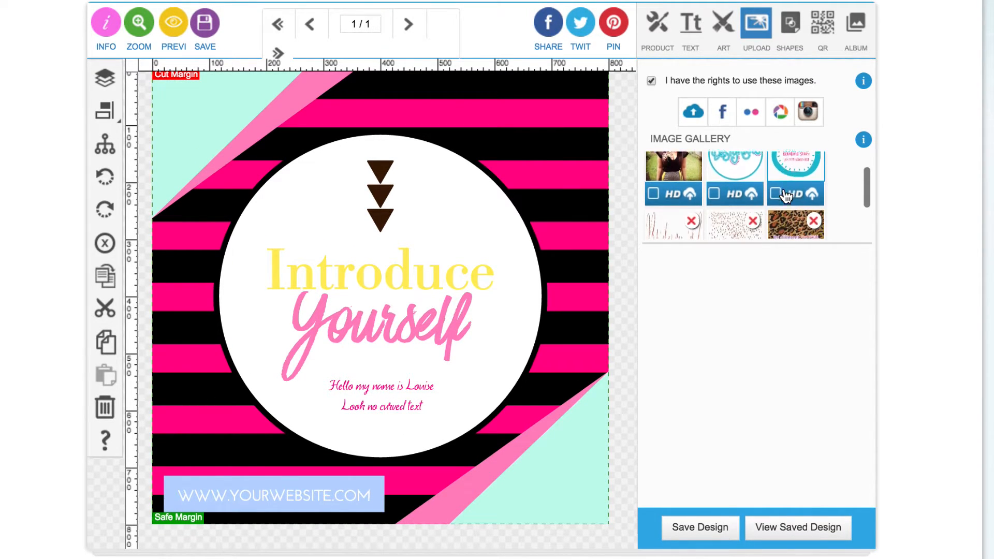
pyautogui.scroll(3, 770, 293)
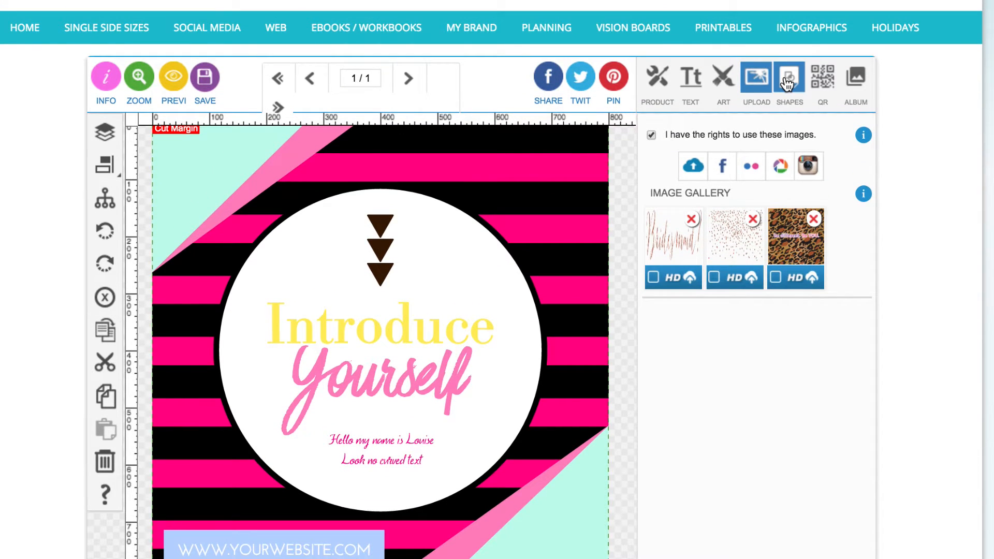
# Add an ellipse shape about 104 px wide beside the brown triangles inside the white circle
pyautogui.click(787, 82)
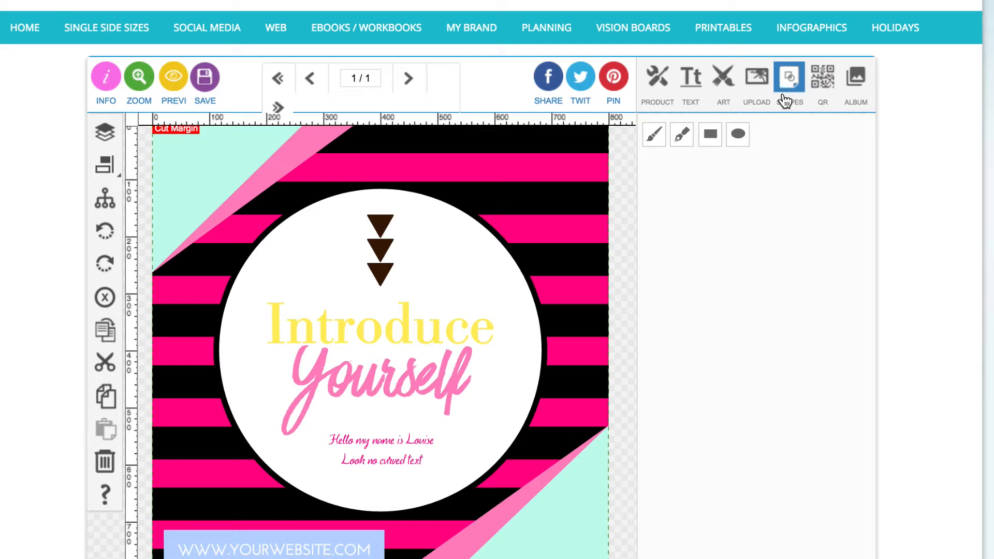
pyautogui.click(737, 137)
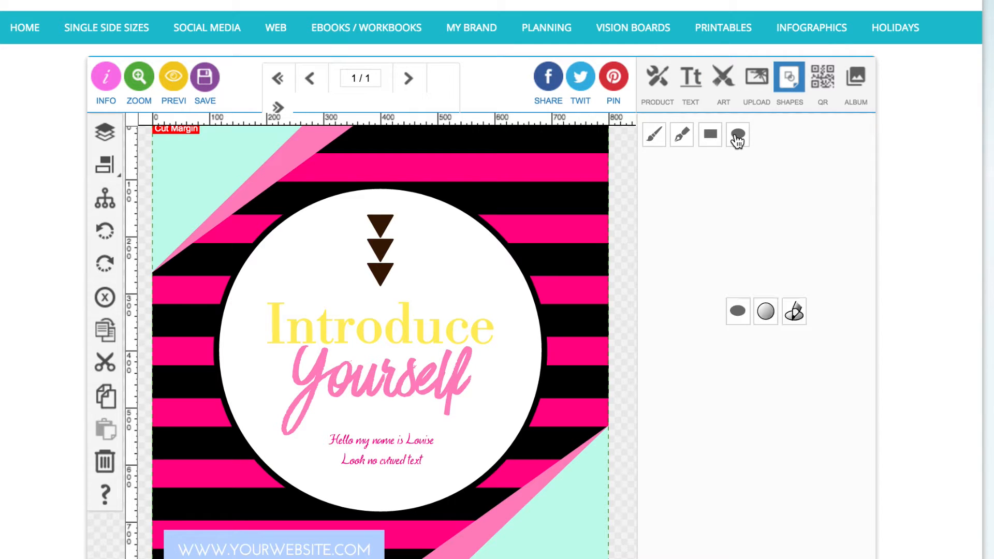
pyautogui.click(328, 249)
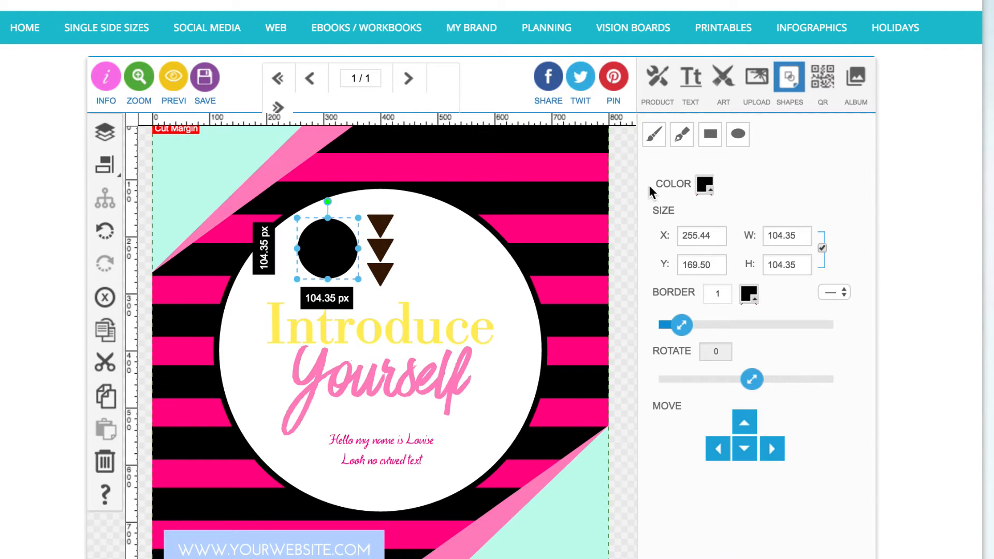
# Fill the new small circle with bright pink ff007f and set its border width to 0
pyautogui.click(705, 186)
pyautogui.click(737, 342)
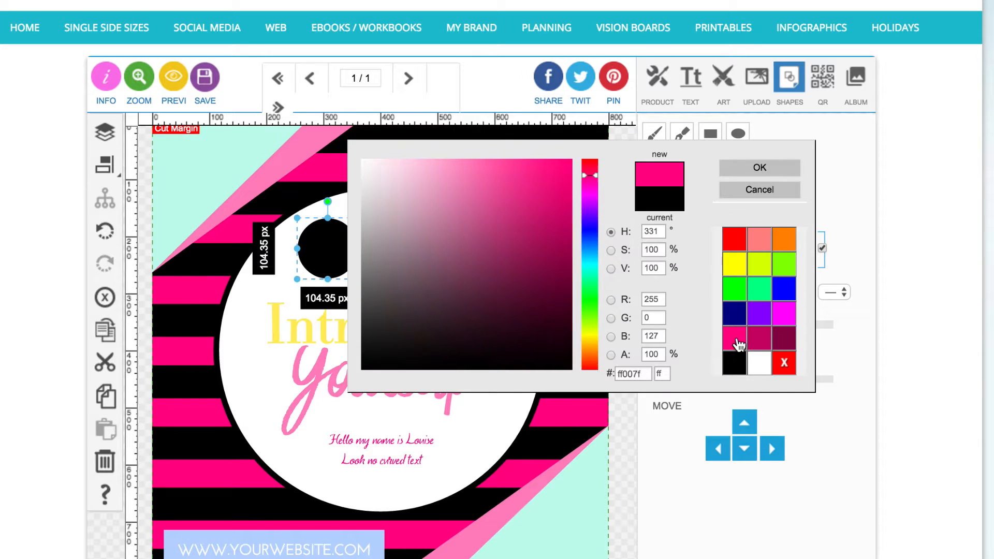
pyautogui.click(749, 170)
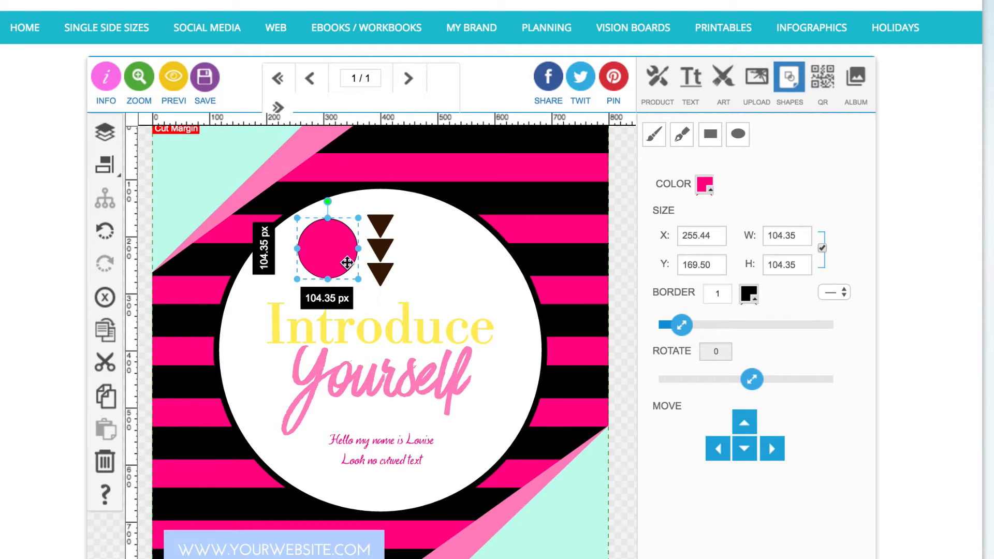
pyautogui.moveTo(685, 320); pyautogui.dragTo(526, 331)
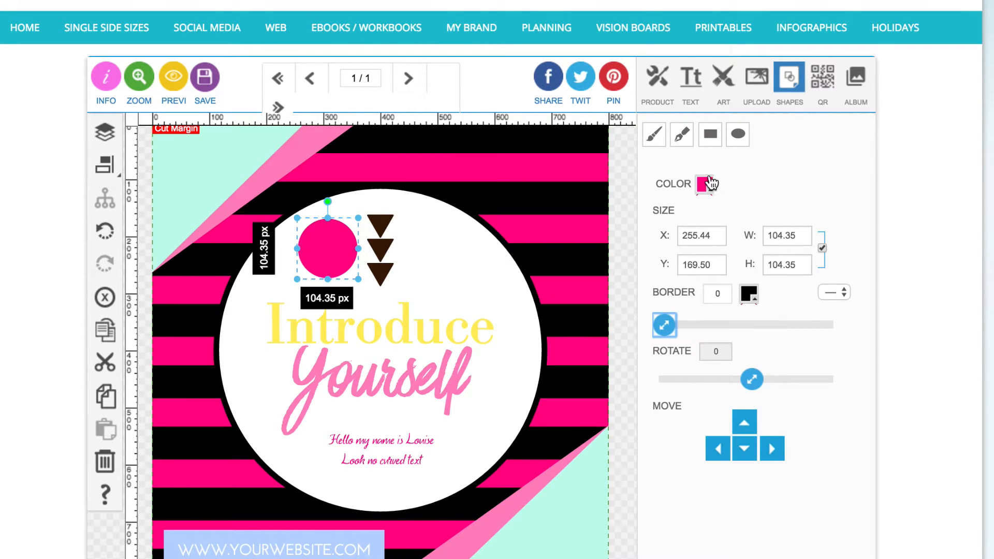
# Add a black square about 70 px wide on the other side of the brown triangles
pyautogui.click(710, 136)
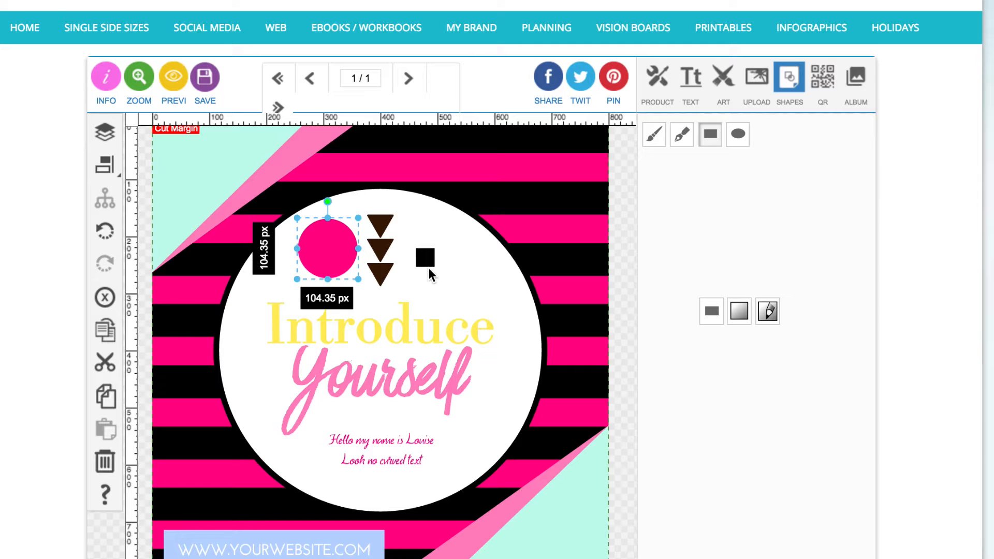
pyautogui.moveTo(446, 268); pyautogui.dragTo(455, 267)
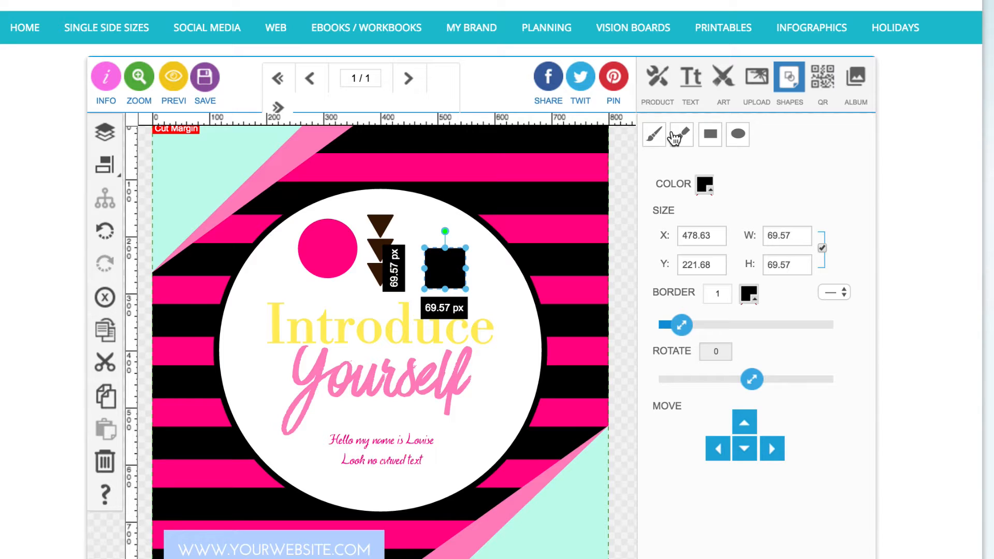
# Draw a handwritten name with the freehand brush, about 149 by 176 px, over the white circle's lower-right edge
pyautogui.click(654, 135)
pyautogui.moveTo(443, 445)
pyautogui.mouseDown()
pyautogui.moveTo(449, 417)
pyautogui.moveTo(450, 481)
pyautogui.moveTo(443, 463)
pyautogui.moveTo(461, 444)
pyautogui.mouseUp()
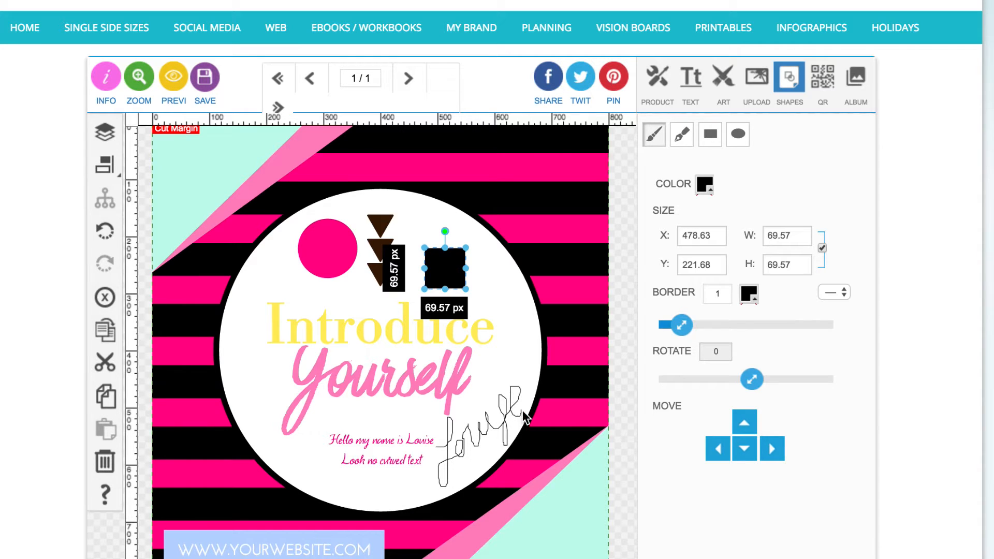
pyautogui.moveTo(522, 410); pyautogui.dragTo(521, 411)
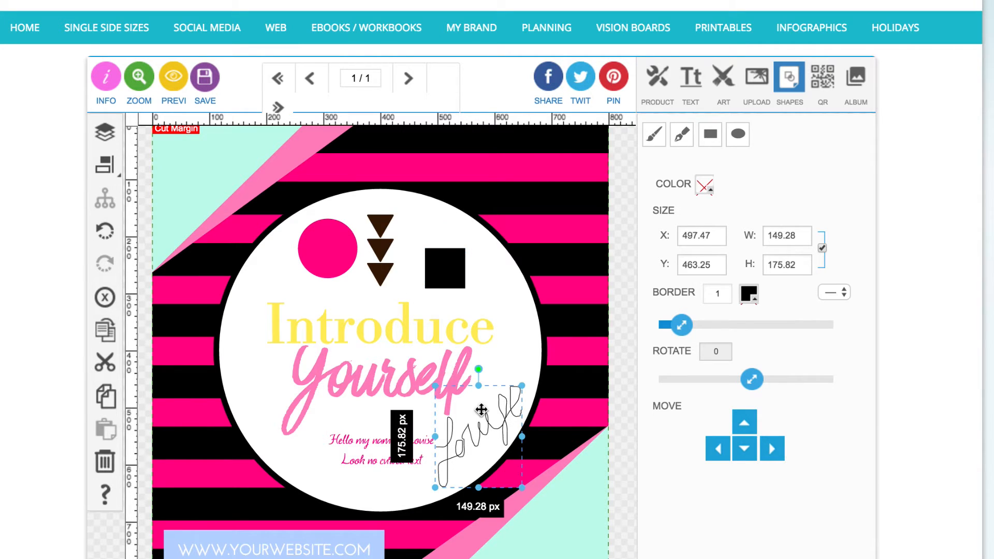
# Delete the freehand handwriting from the lower-right edge of the white circle
pyautogui.click(471, 455)
pyautogui.moveTo(471, 455); pyautogui.dragTo(481, 433)
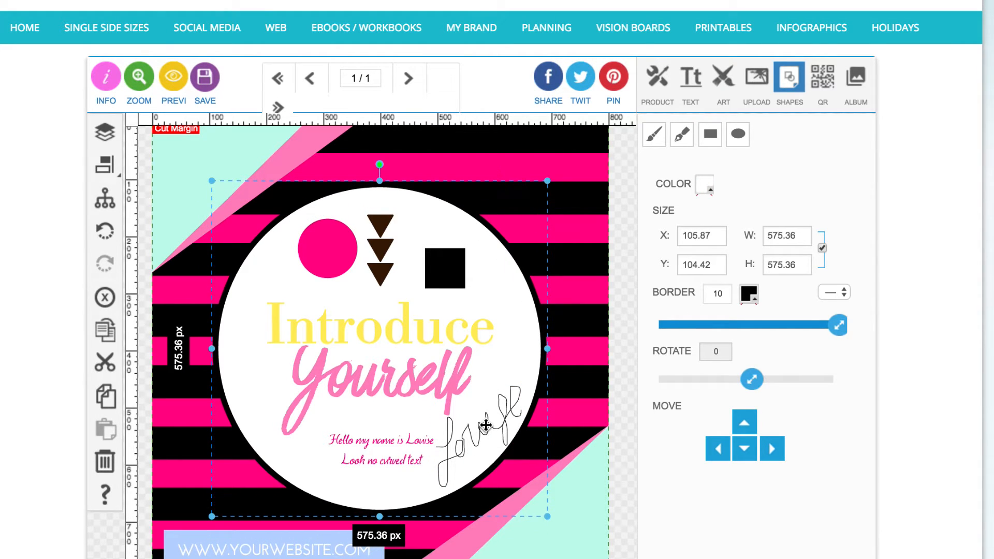
pyautogui.click(506, 417)
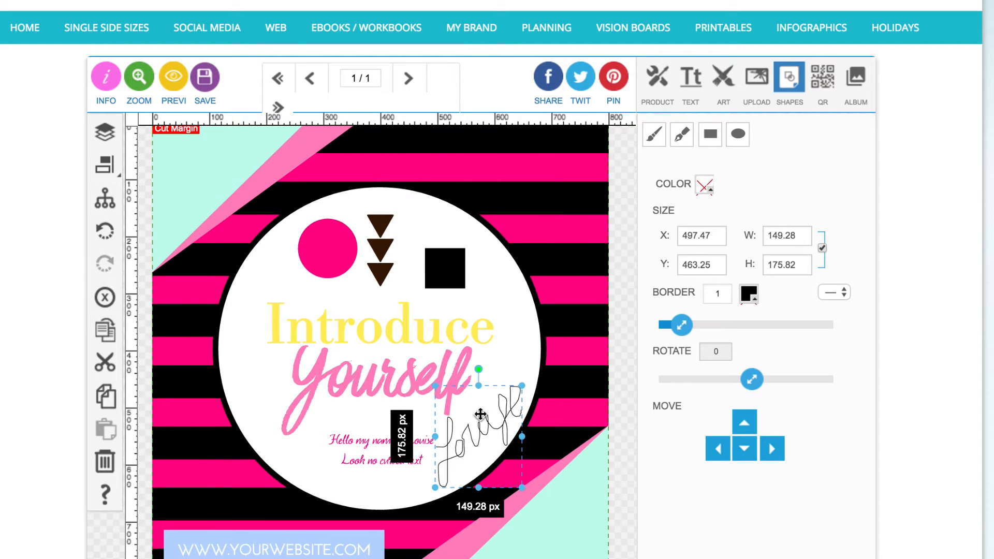
pyautogui.click(105, 297)
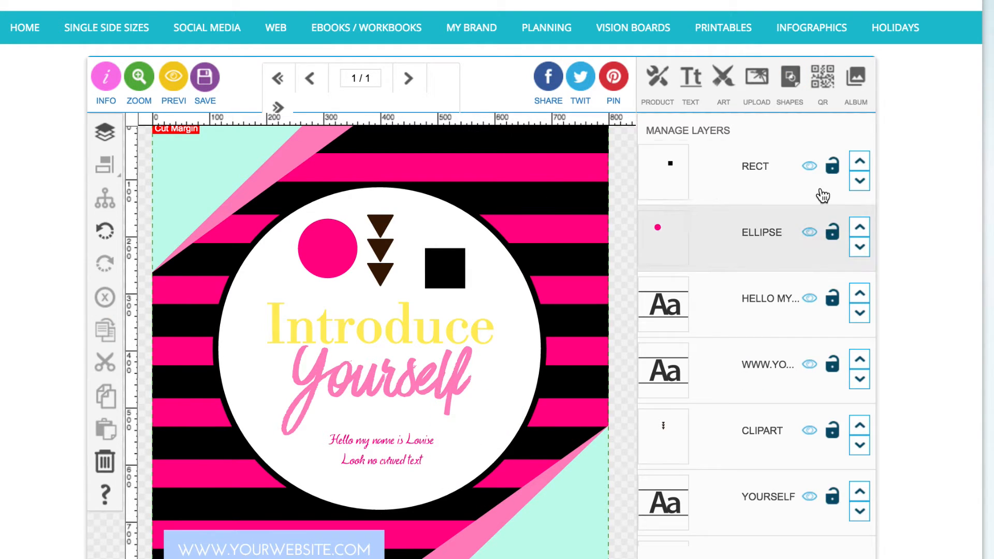
# Inspect the shape settings of the mint and pink rotated rectangles in the design's lower-right corner
pyautogui.click(789, 86)
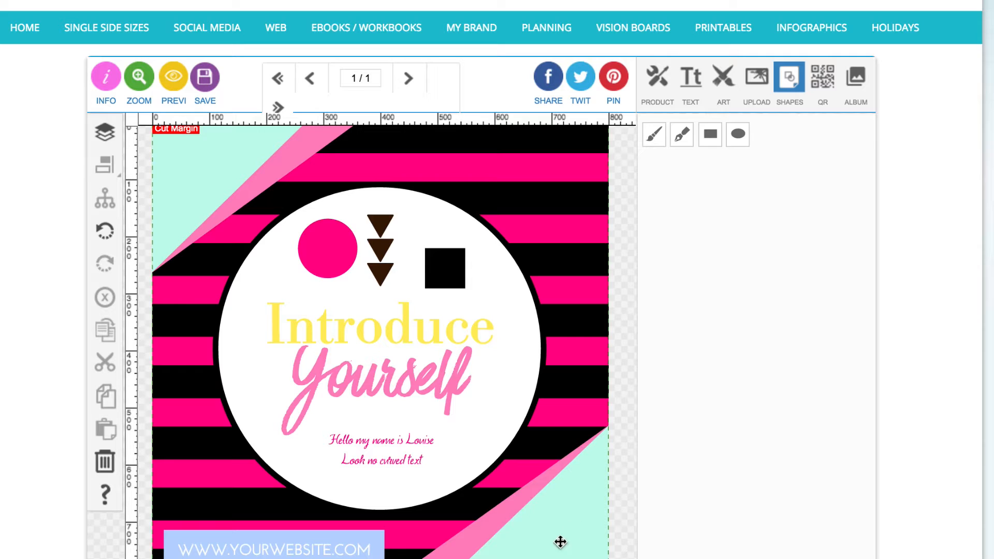
pyautogui.click(579, 520)
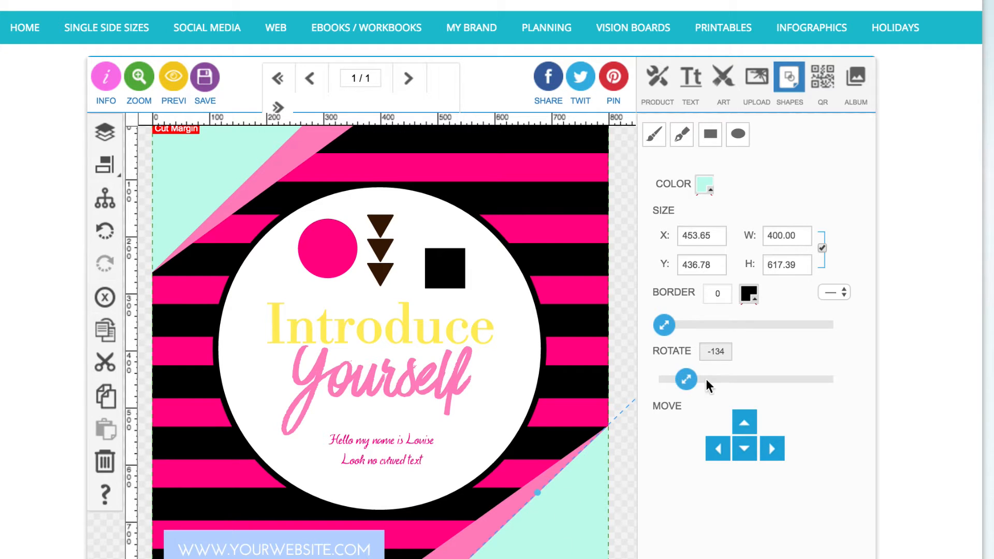
pyautogui.click(466, 539)
pyautogui.click(545, 525)
pyautogui.click(495, 520)
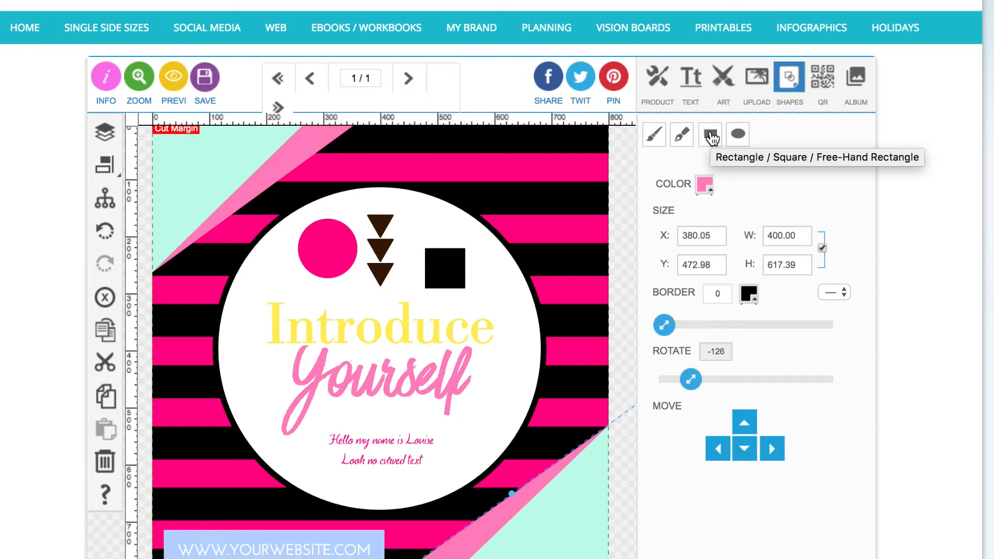
# View the QR code generator's options, and display the Gradient Backgrounds category of the album library
pyautogui.click(821, 80)
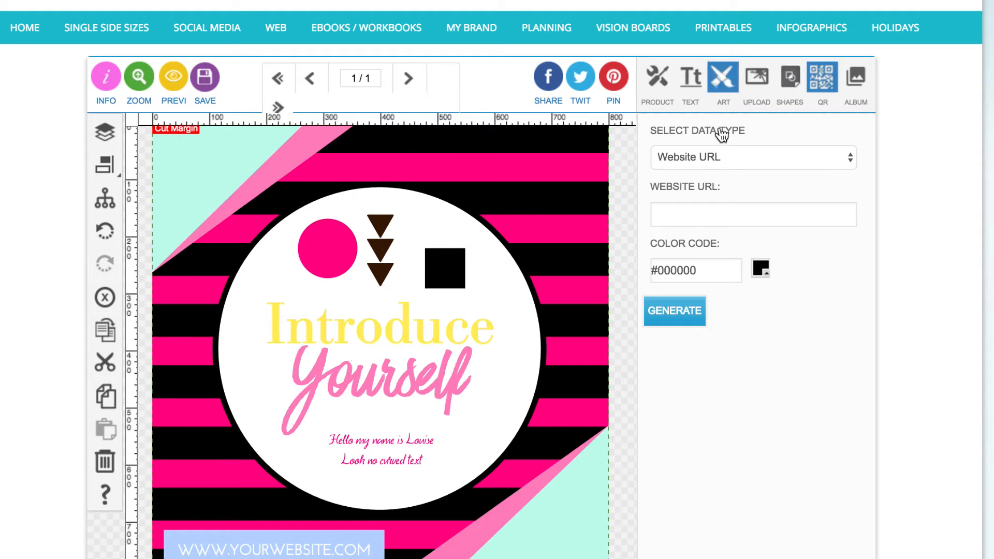
pyautogui.click(859, 77)
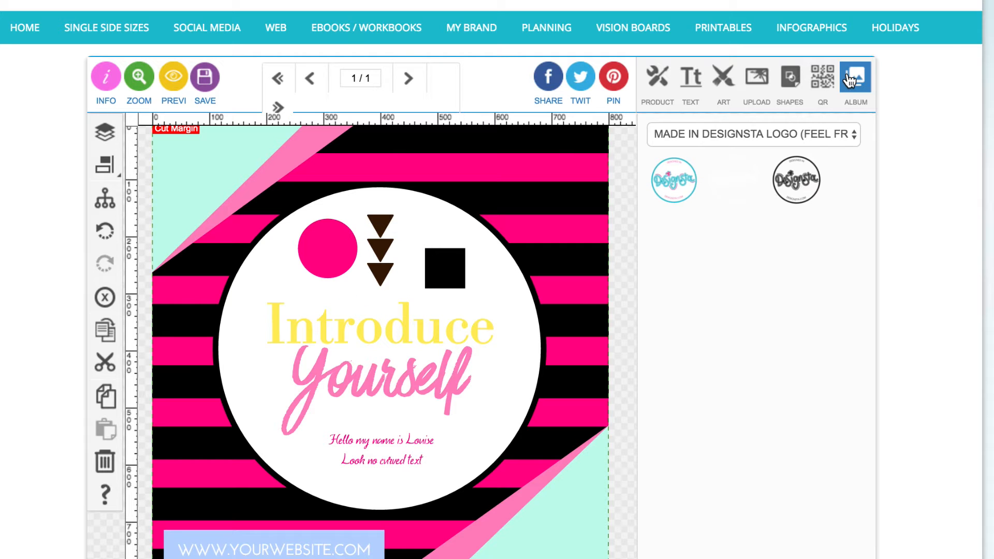
pyautogui.click(776, 133)
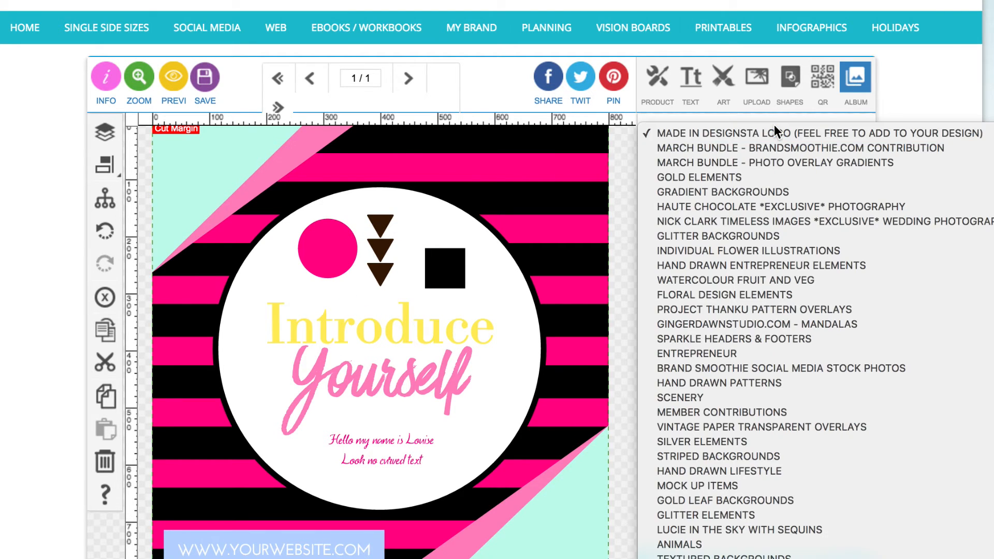
pyautogui.scroll(-4, 777, 286)
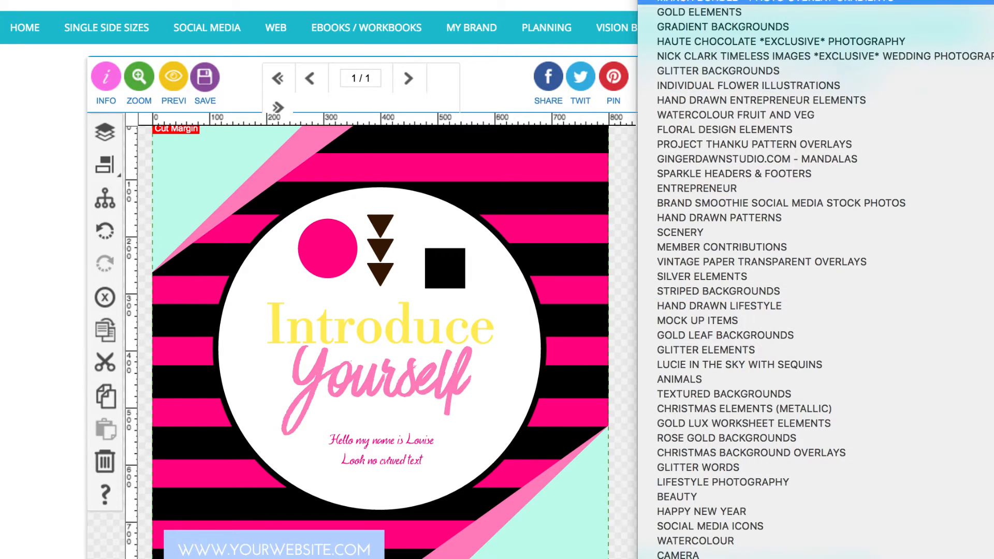
pyautogui.click(731, 158)
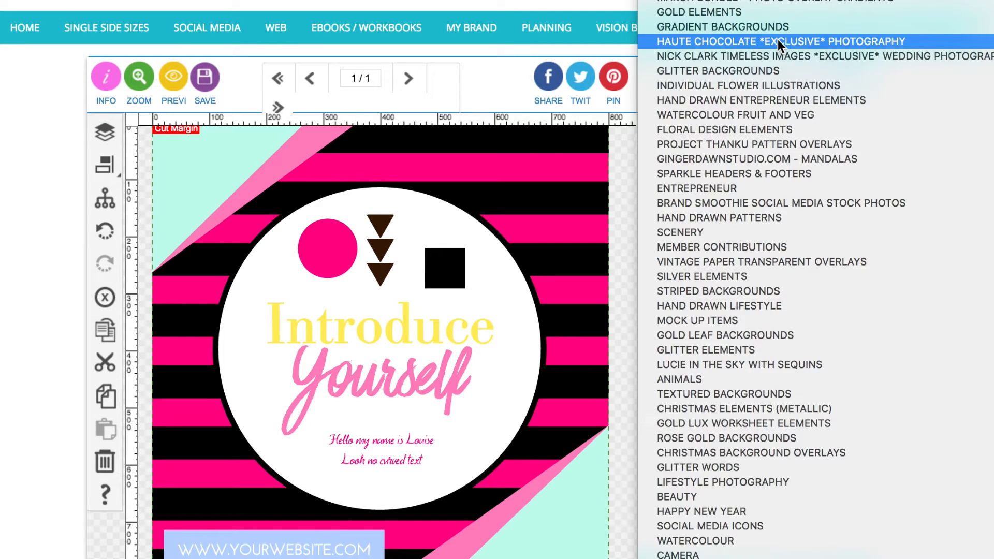
pyautogui.click(738, 26)
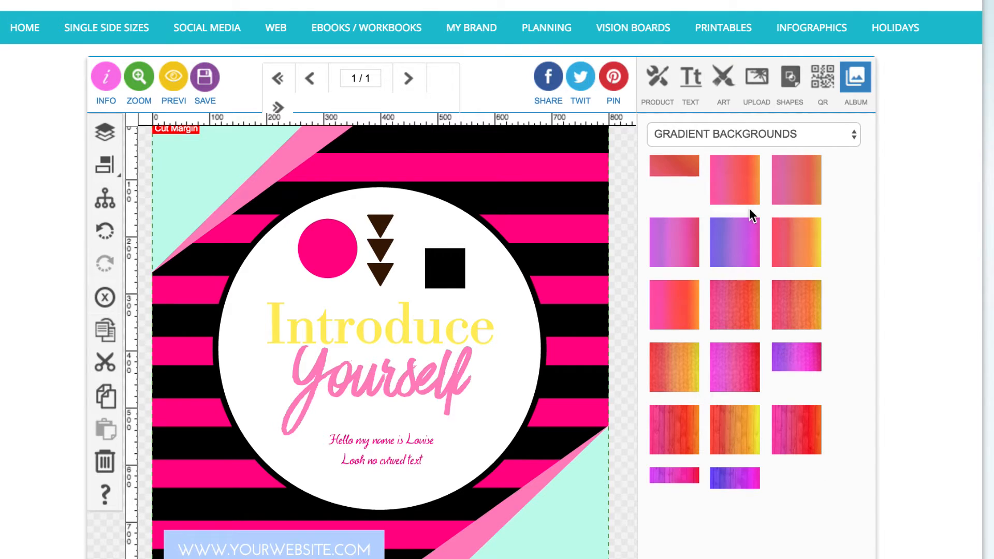
# Browse the Sparkle Headers & Footers and Gold Lux Worksheet Elements categories of the album library
pyautogui.click(704, 134)
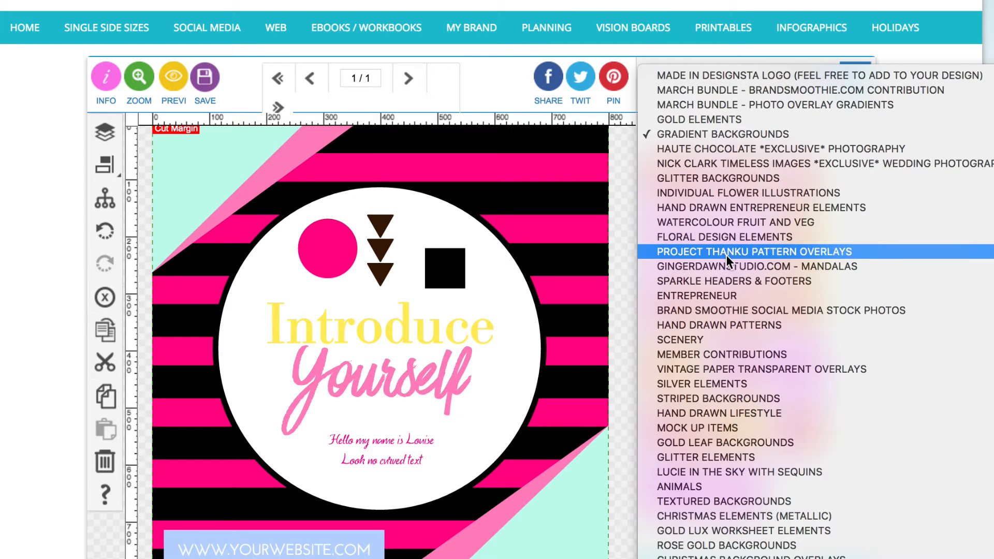
pyautogui.click(754, 284)
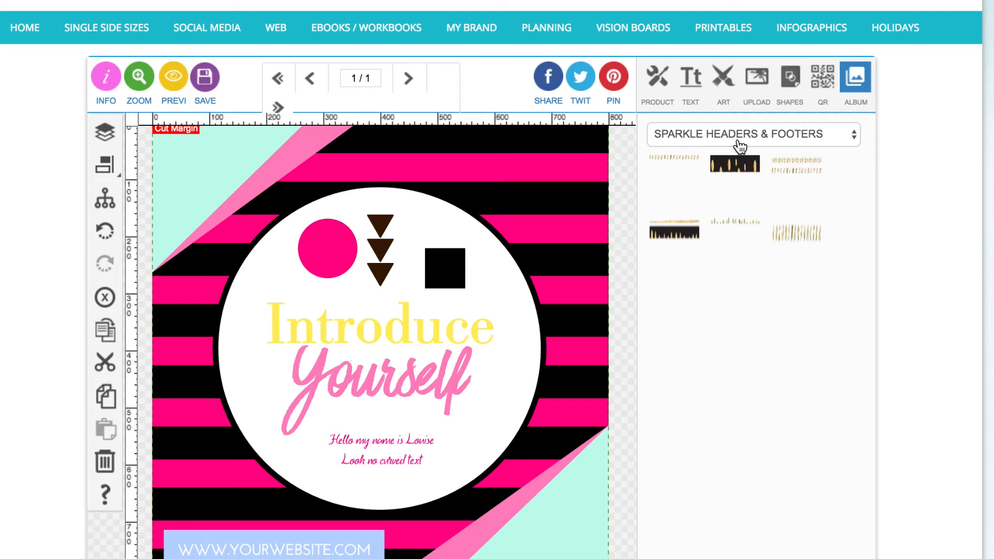
pyautogui.click(739, 141)
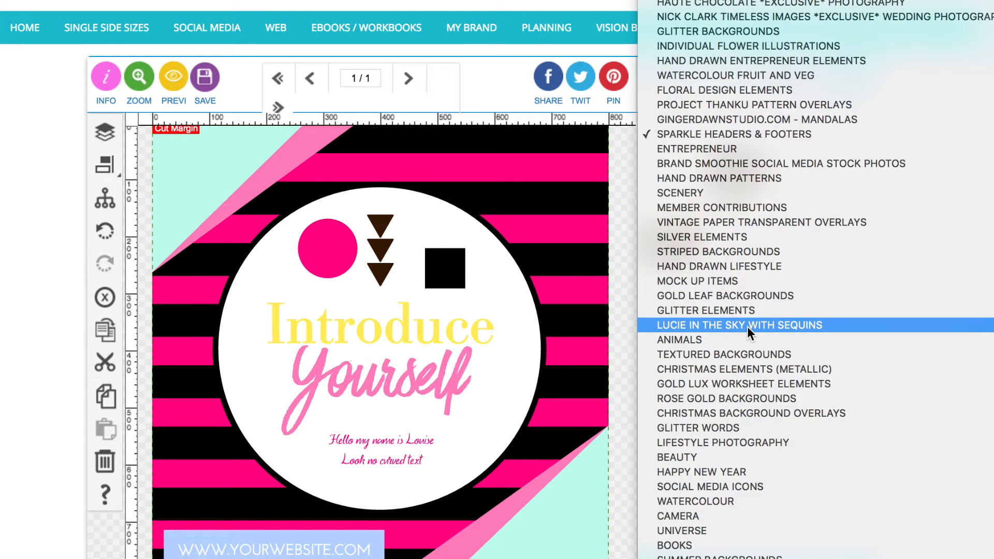
pyautogui.click(745, 380)
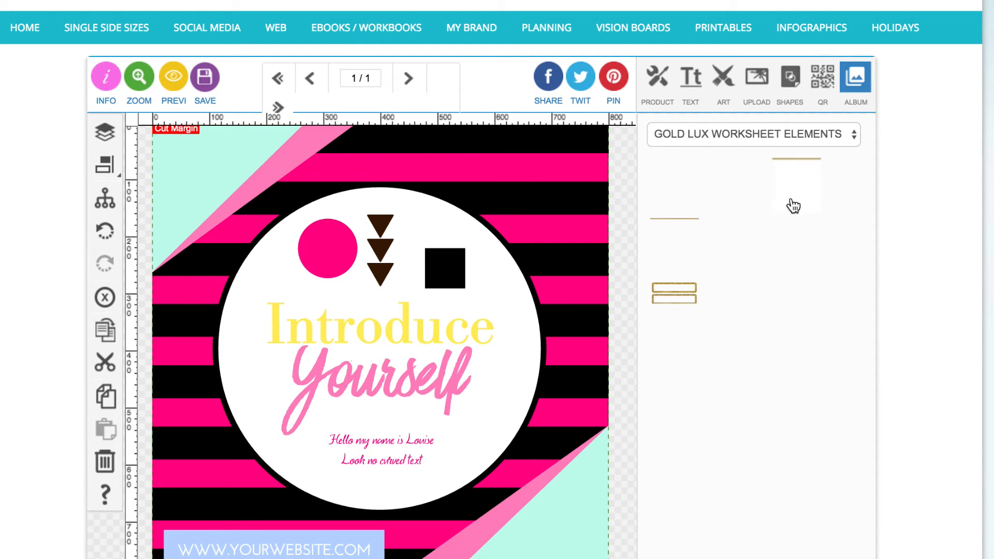
# Add the hot pink gradient from the March Bundle - Photo Overlay Gradients album and move it to about X 58, Y -3
pyautogui.click(729, 136)
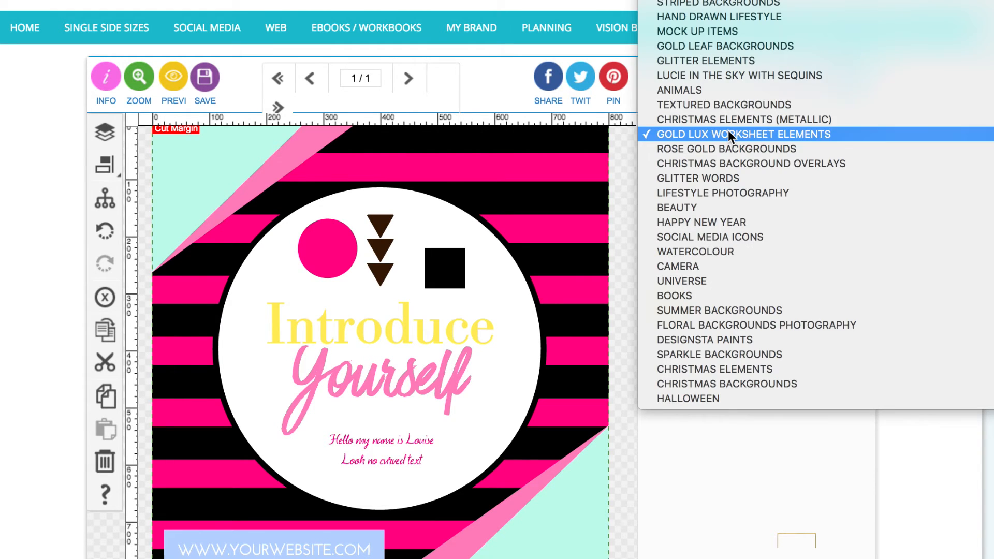
pyautogui.scroll(5, 775, 228)
pyautogui.scroll(2, 775, 228)
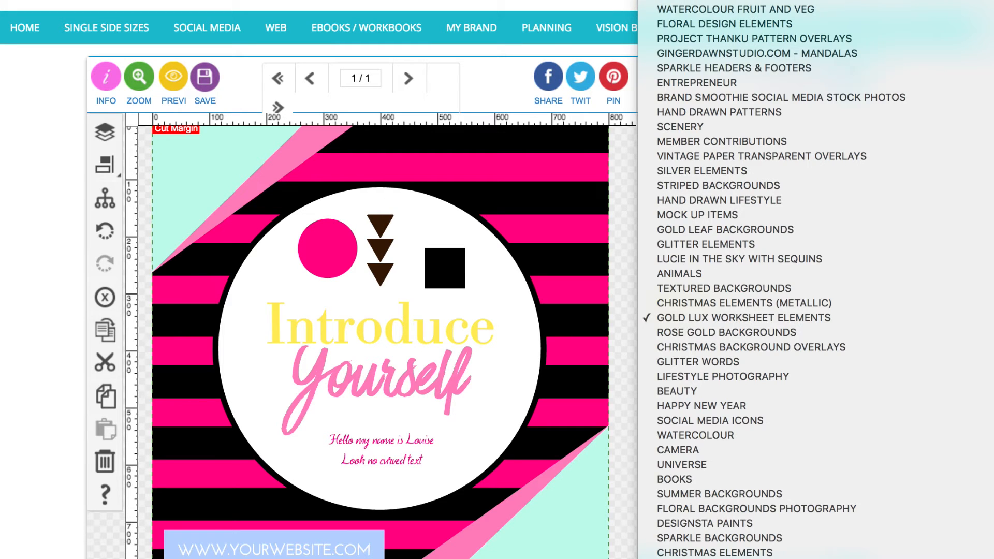
pyautogui.click(747, 2)
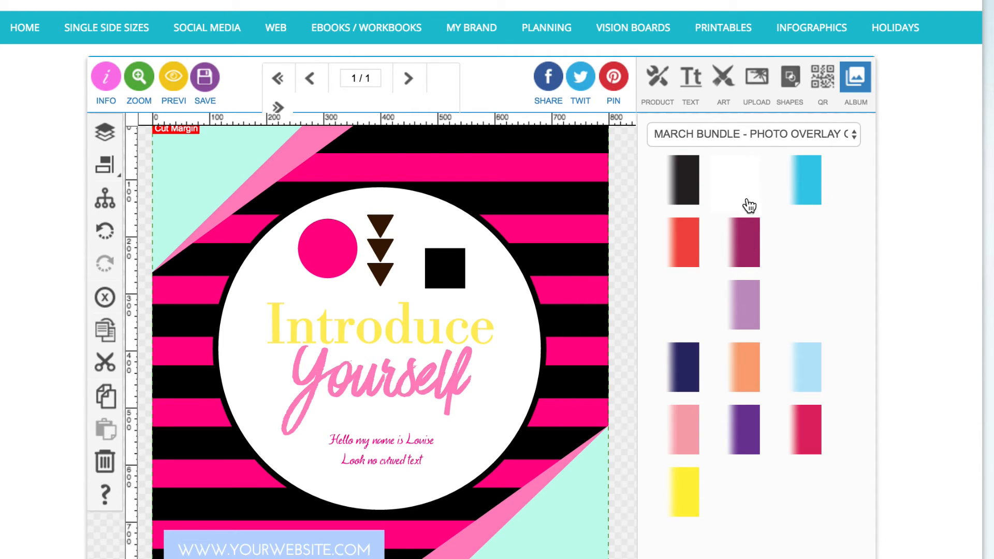
pyautogui.click(679, 309)
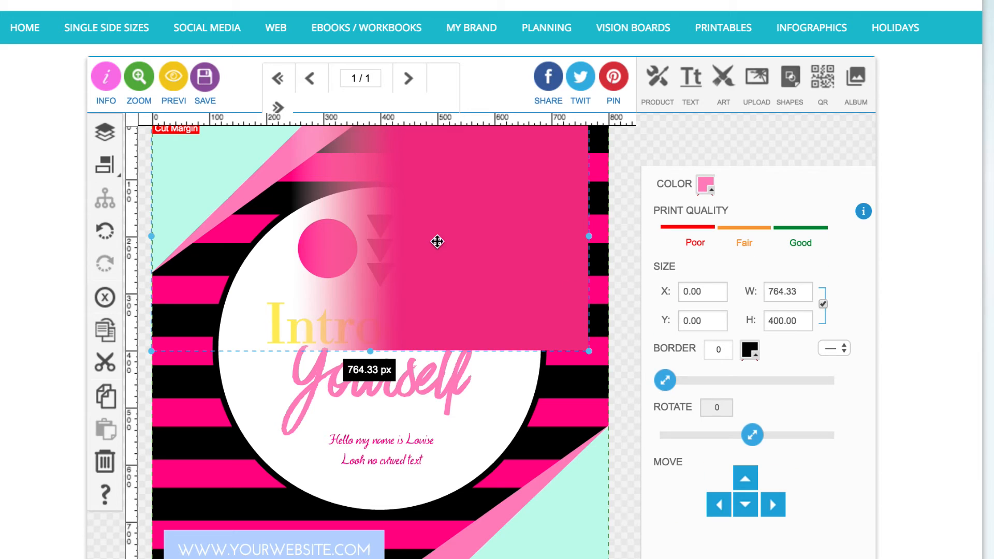
pyautogui.moveTo(480, 266); pyautogui.dragTo(484, 264)
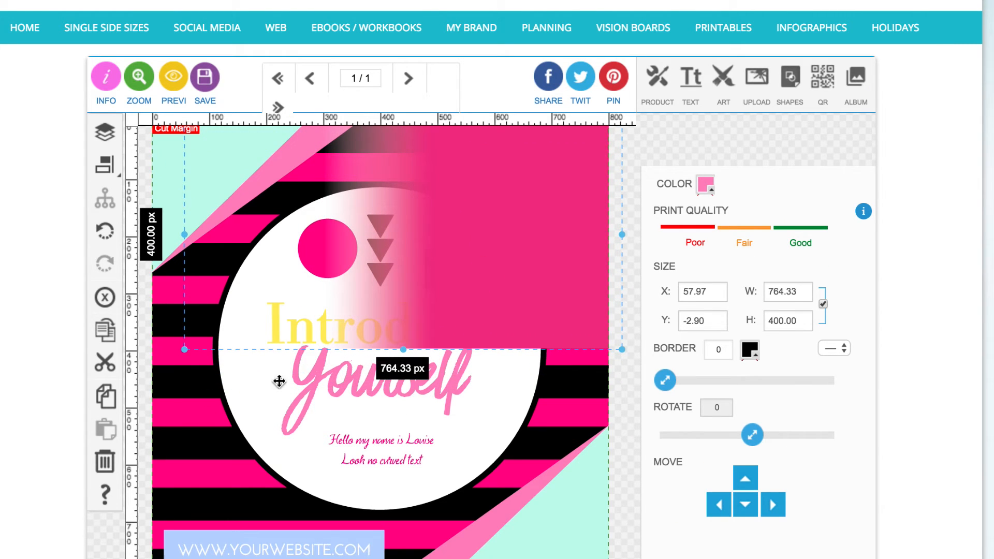
# Unlock the pink overlay's proportions, stretch it to about 816 px high, and shift it to about X 46
pyautogui.click(824, 305)
pyautogui.moveTo(403, 351); pyautogui.dragTo(403, 558)
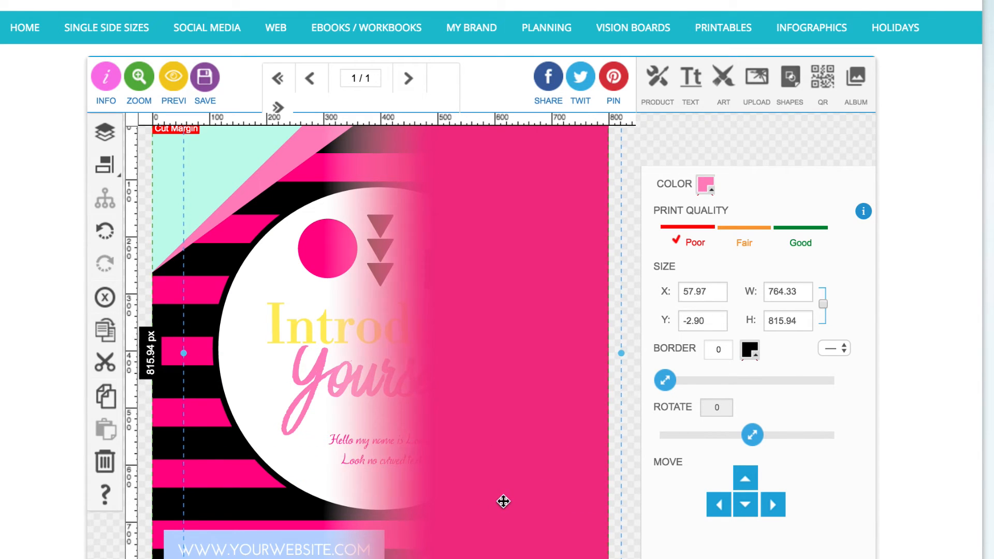
pyautogui.moveTo(505, 501); pyautogui.dragTo(500, 501)
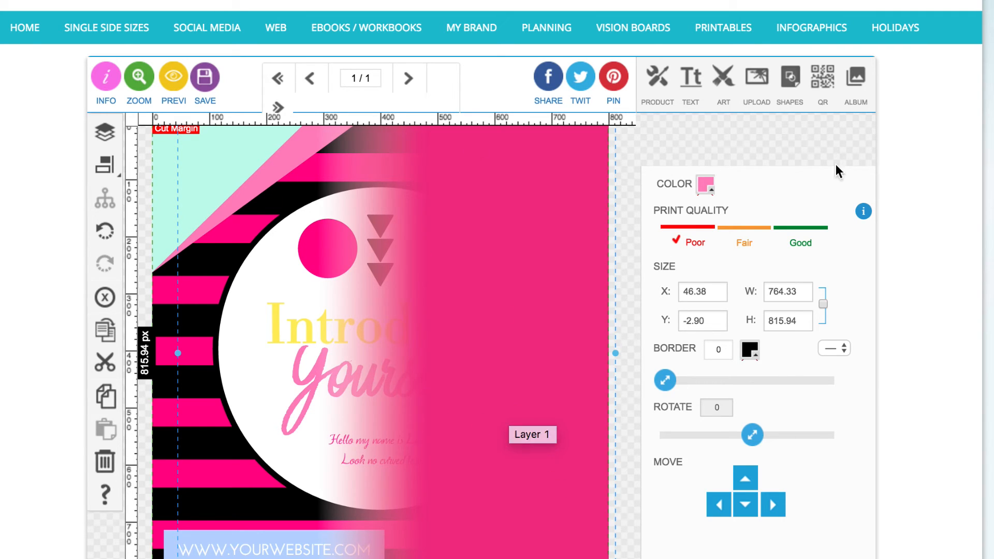
# Delete the pink gradient overlay from the design and display the album's overlay gradients again
pyautogui.click(106, 298)
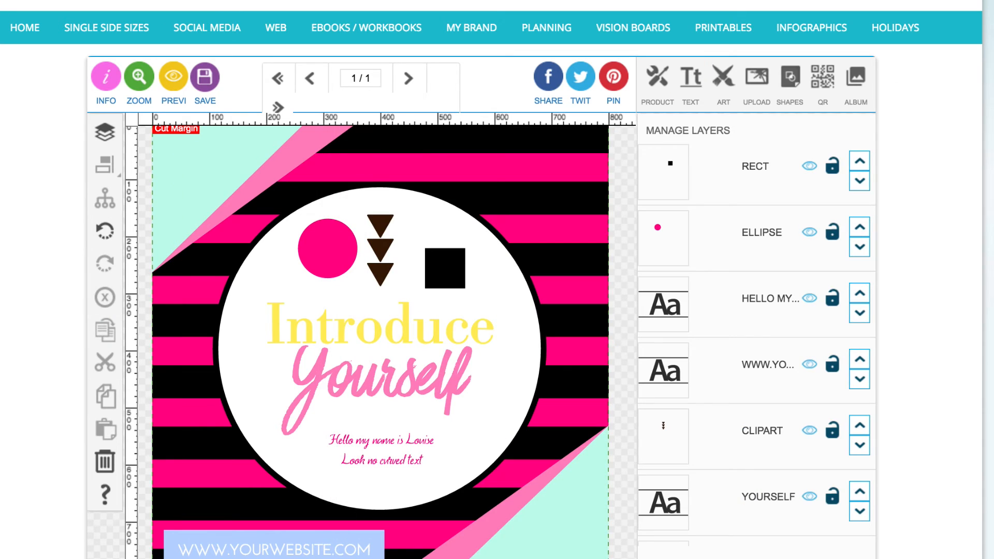
pyautogui.click(853, 83)
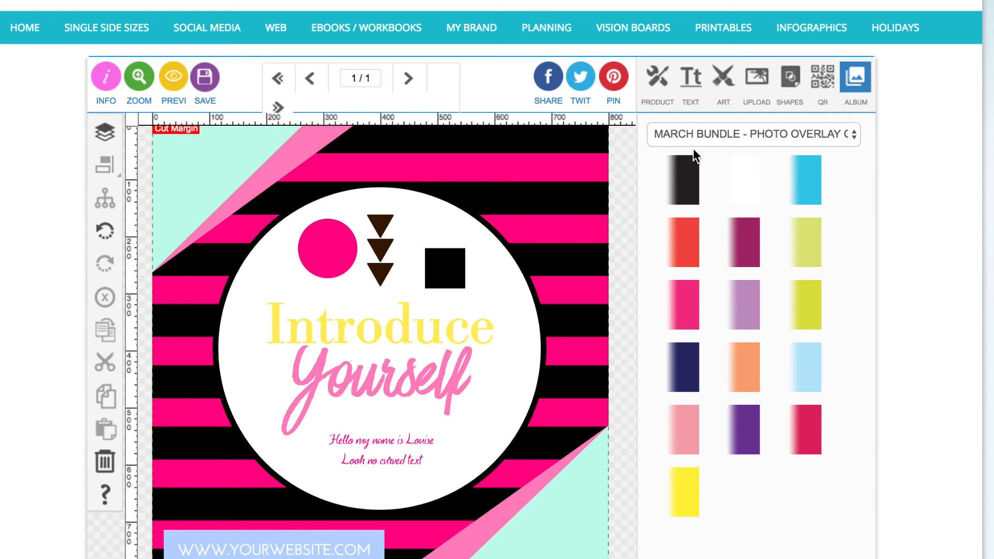
pyautogui.scroll(-3, 581, 197)
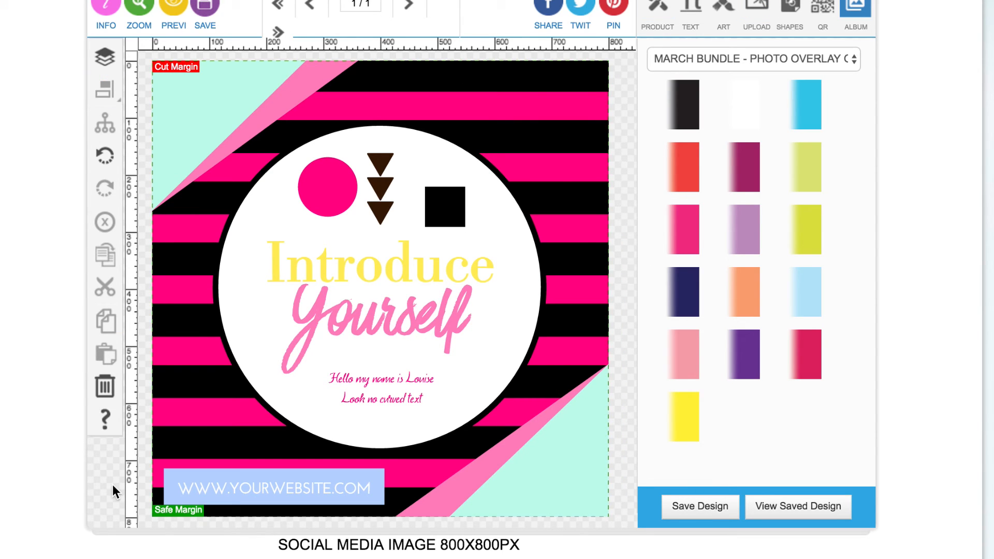
pyautogui.scroll(1, 115, 489)
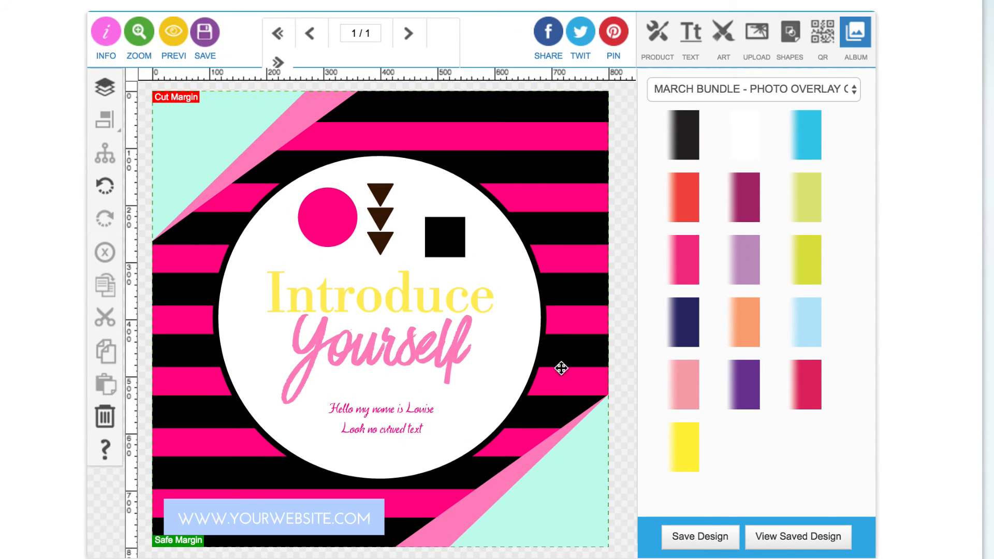
# Delete the black square, the small pink circle and the two-line script text inside the white circle
pyautogui.click(428, 227)
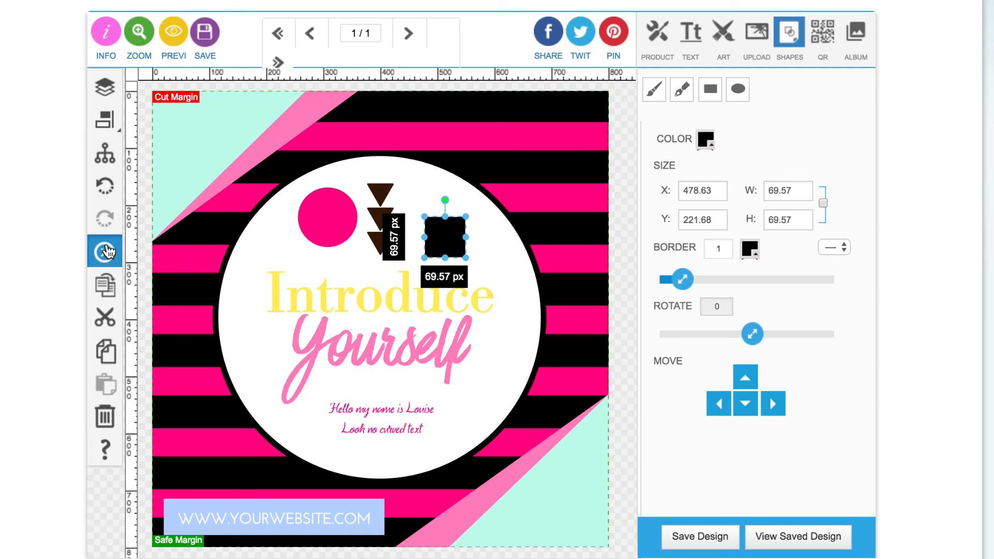
pyautogui.click(104, 252)
pyautogui.click(321, 216)
pyautogui.click(105, 252)
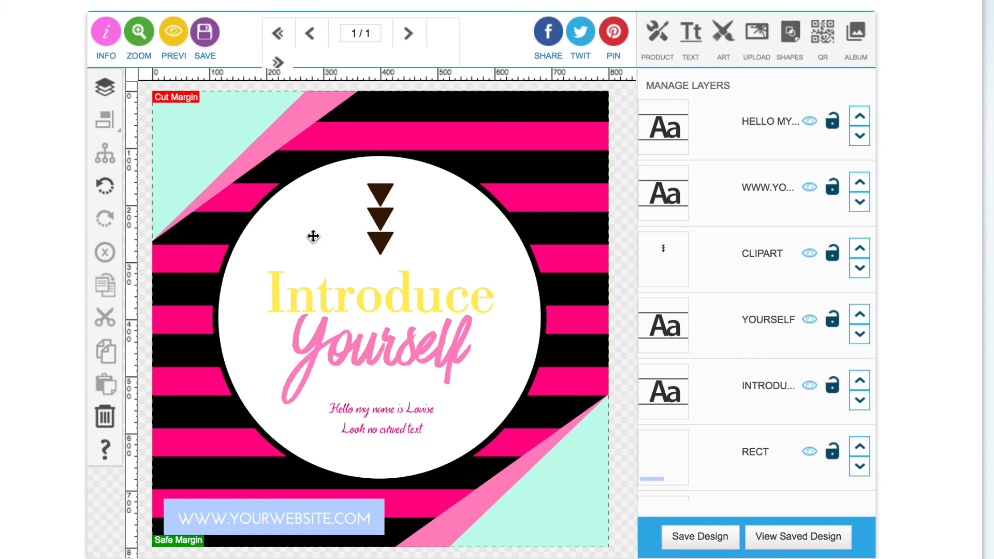
pyautogui.click(327, 439)
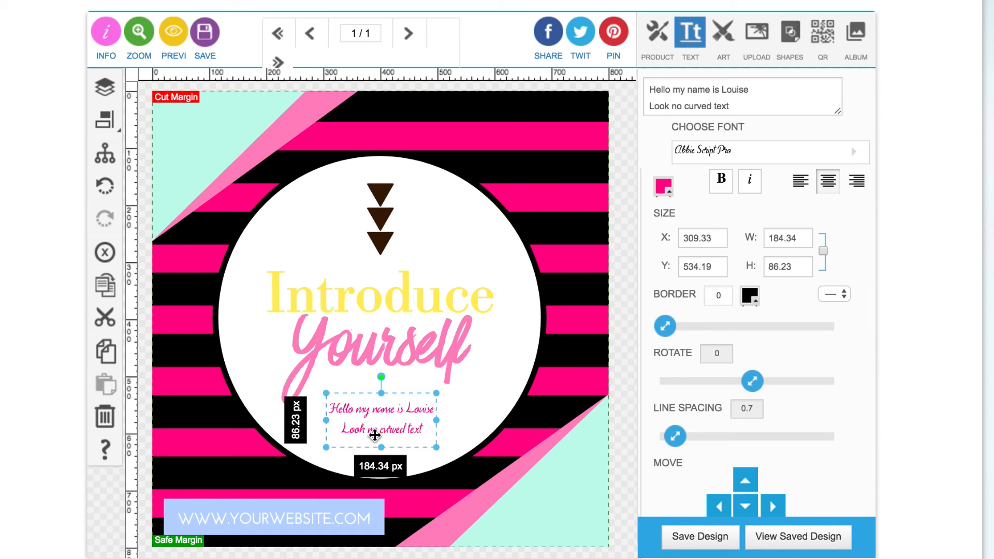
pyautogui.click(104, 252)
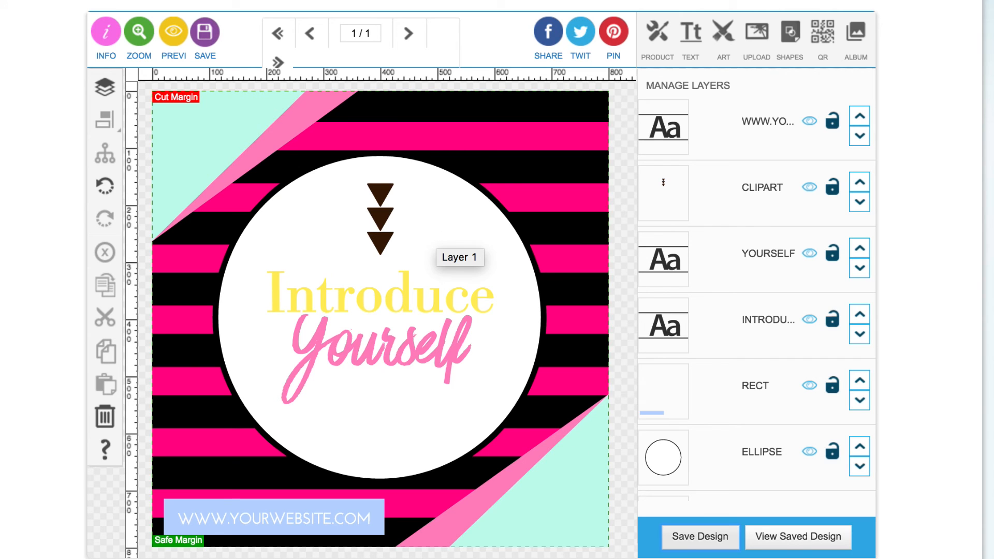
# Save the design with a person's first name as its design name, and go to the saved designs
pyautogui.click(694, 539)
pyautogui.click(459, 137)
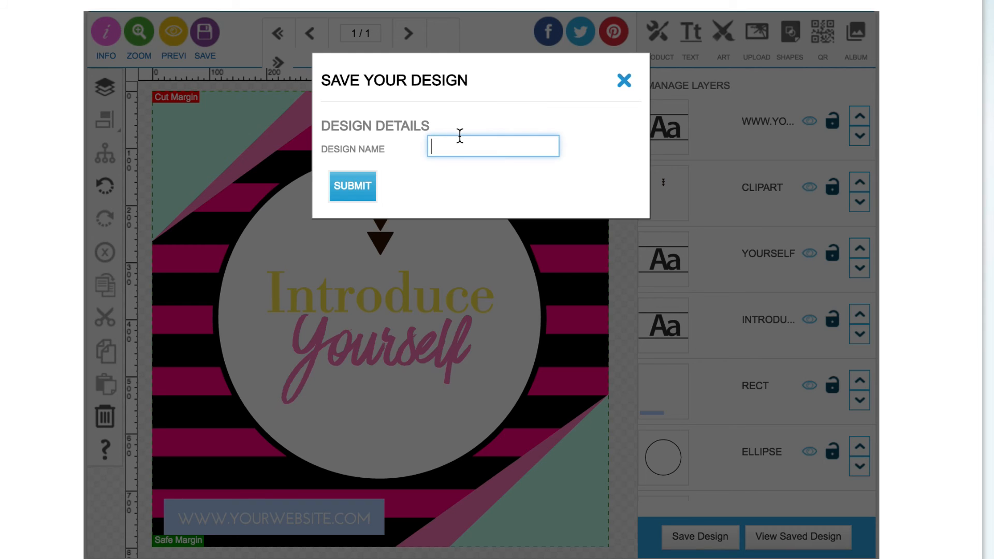
pyautogui.write('LOUISE')
pyautogui.click(350, 187)
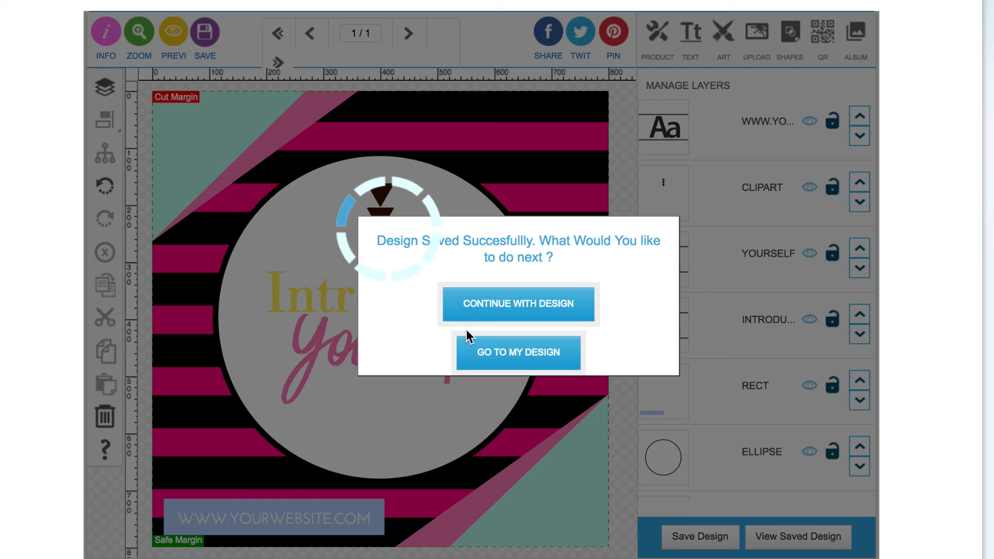
pyautogui.click(556, 353)
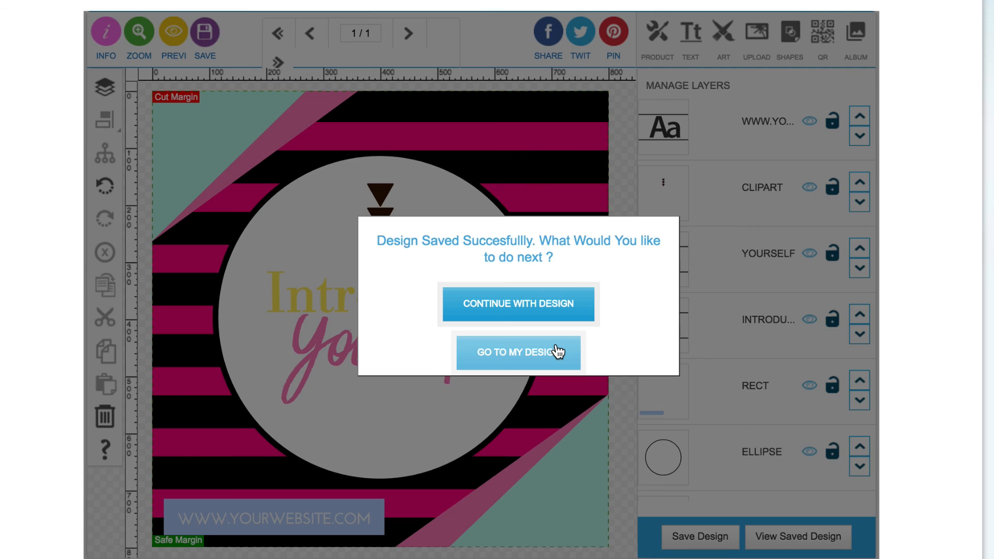